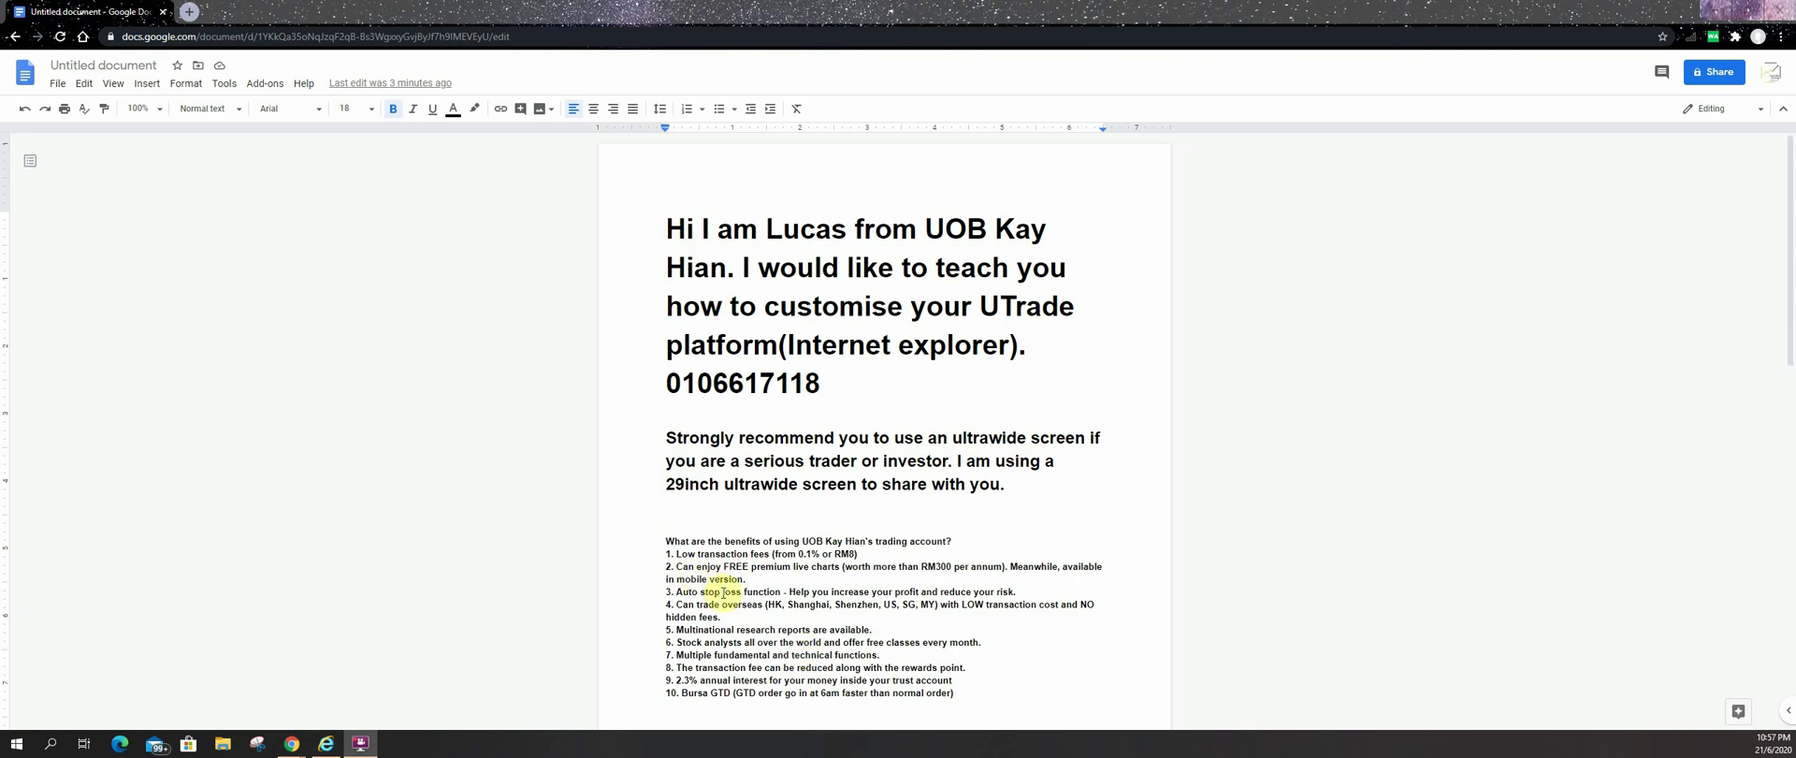
# - Read through the benefits of the trading account and of opening an account in the document
pyautogui.scroll(-1, 762, 574)
pyautogui.scroll(-1, 763, 572)
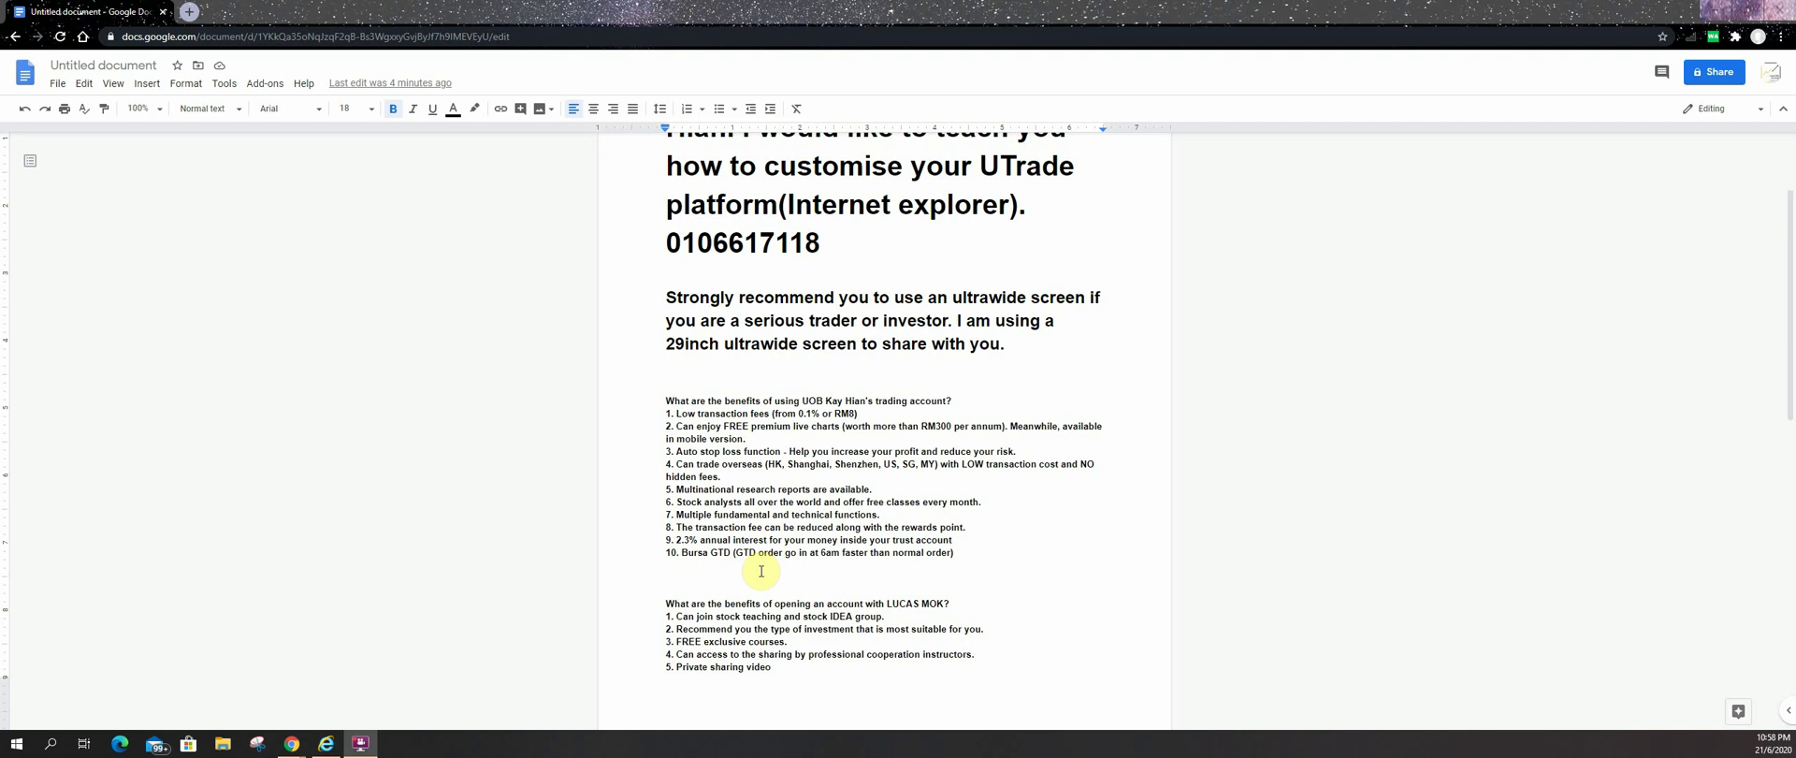
pyautogui.scroll(-1, 761, 570)
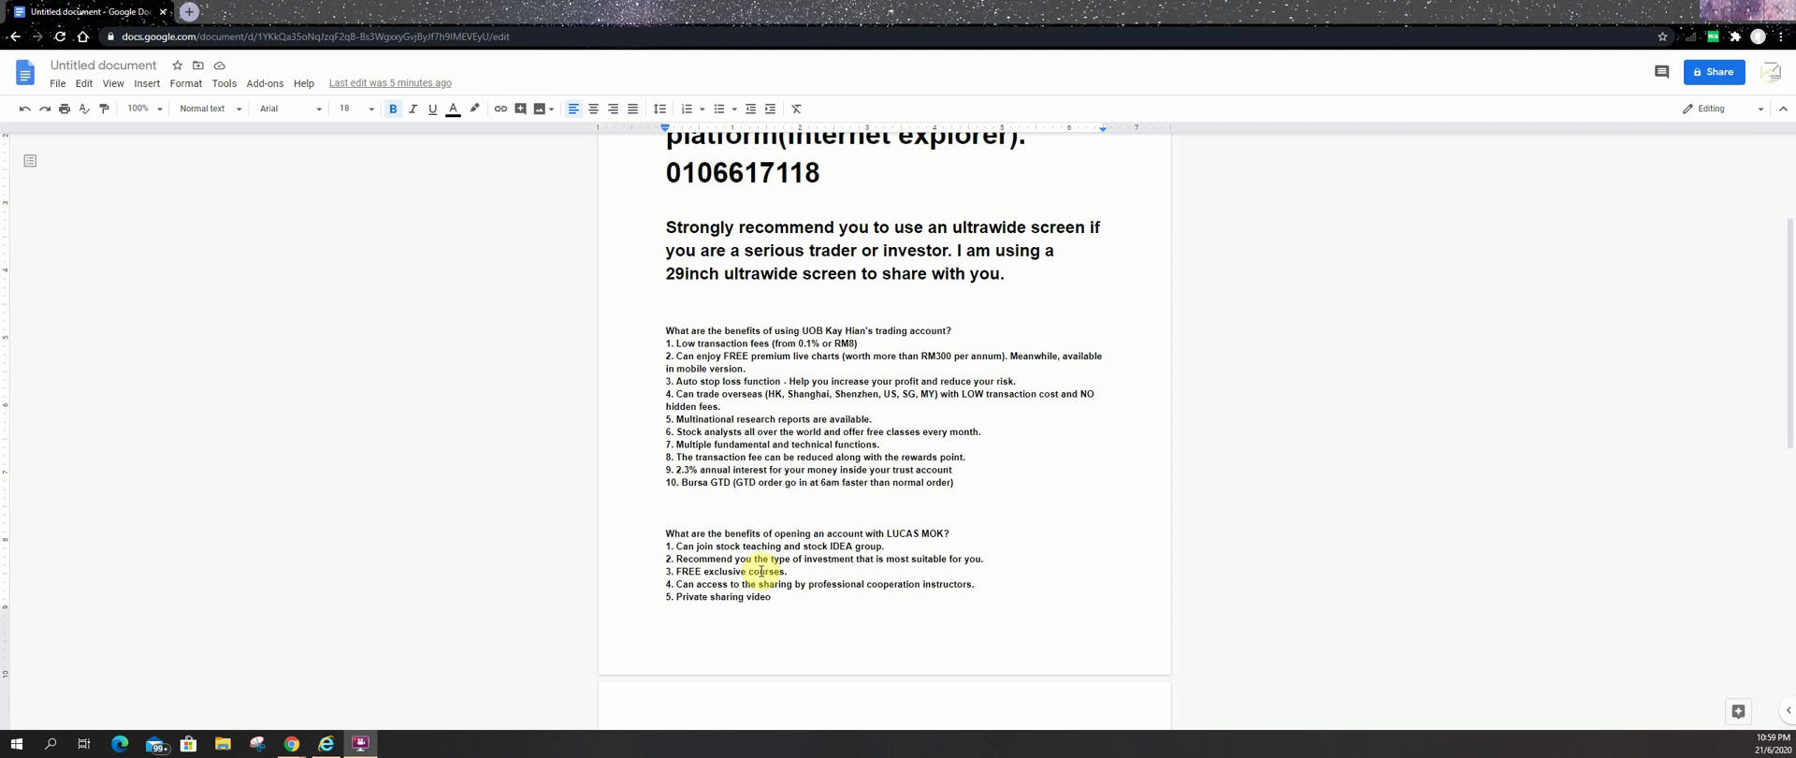
pyautogui.scroll(2, 766, 552)
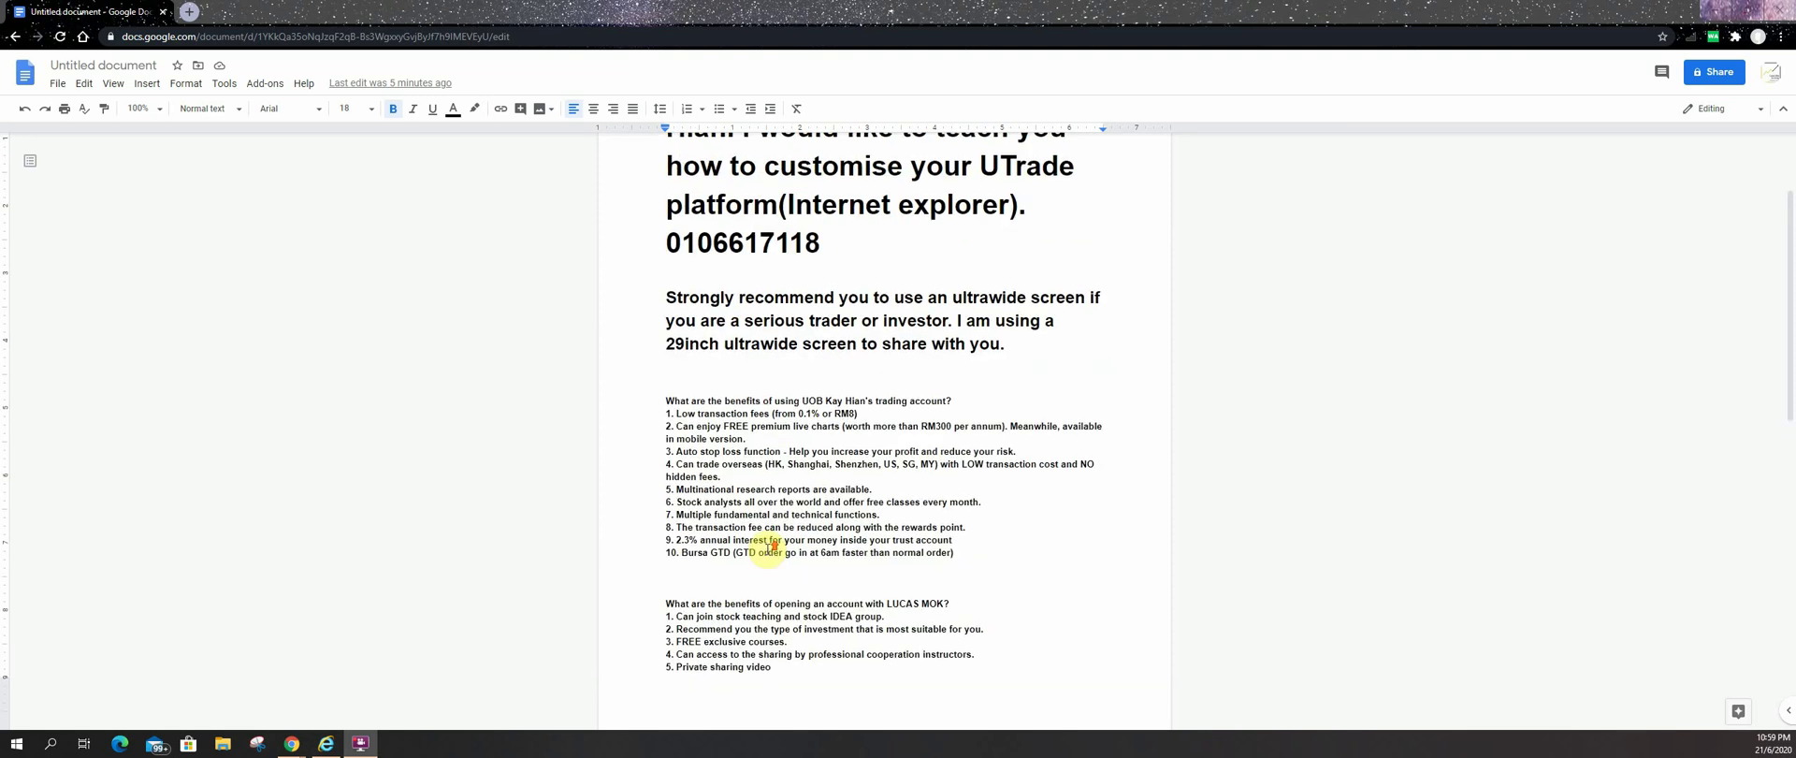
pyautogui.scroll(2, 769, 549)
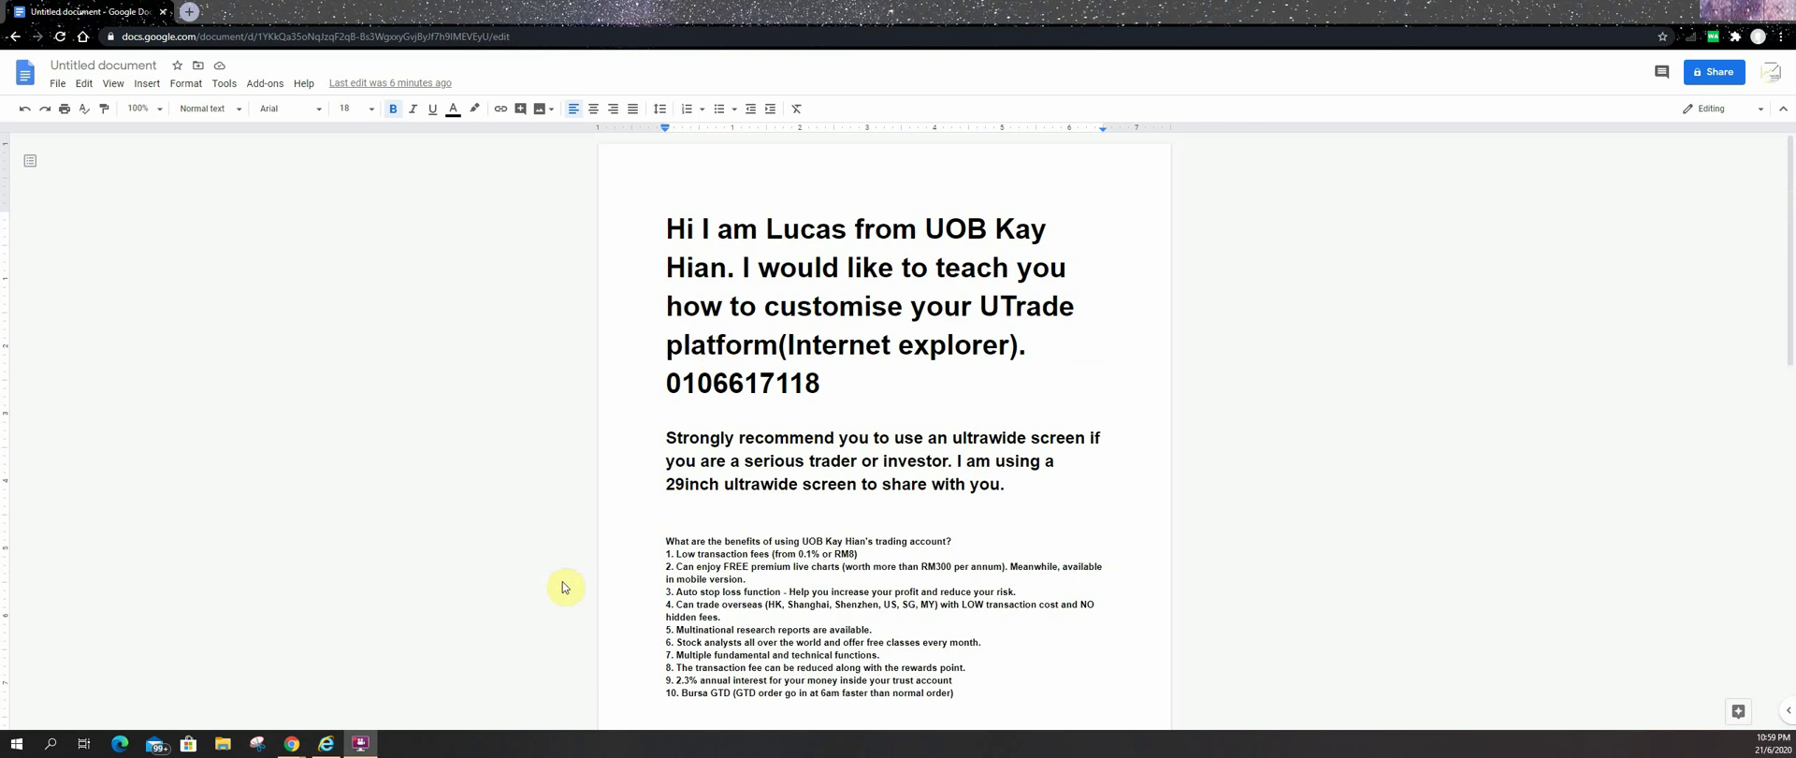
# - Switch to the UTrade quotes page in Internet Explorer and sort the Most Active stock list by volume
pyautogui.click(326, 743)
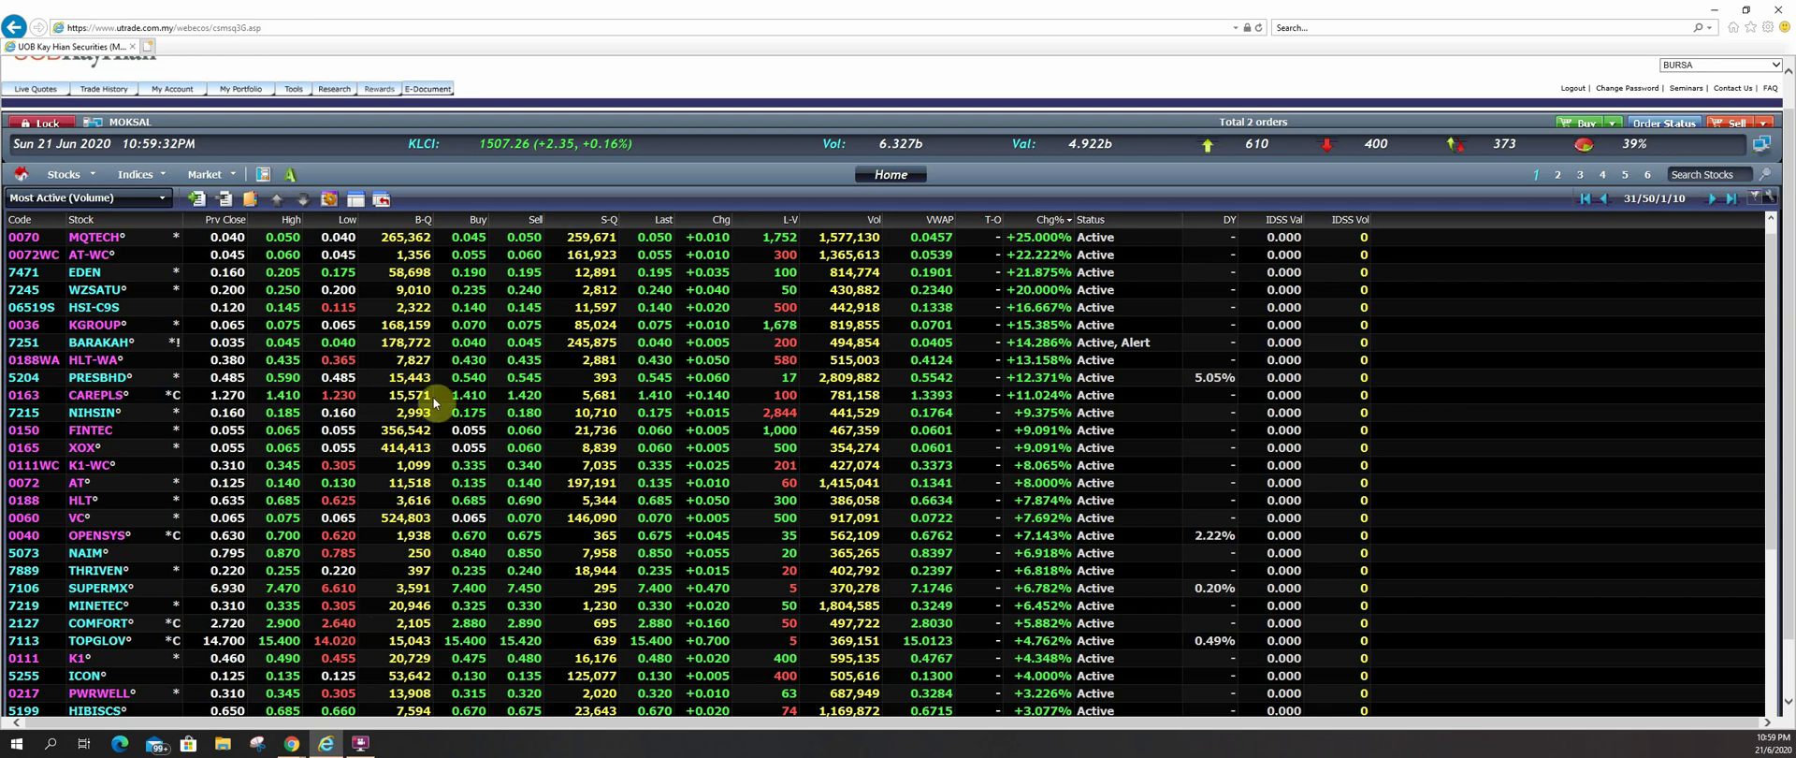
pyautogui.scroll(-3, 482, 473)
pyautogui.scroll(3, 591, 512)
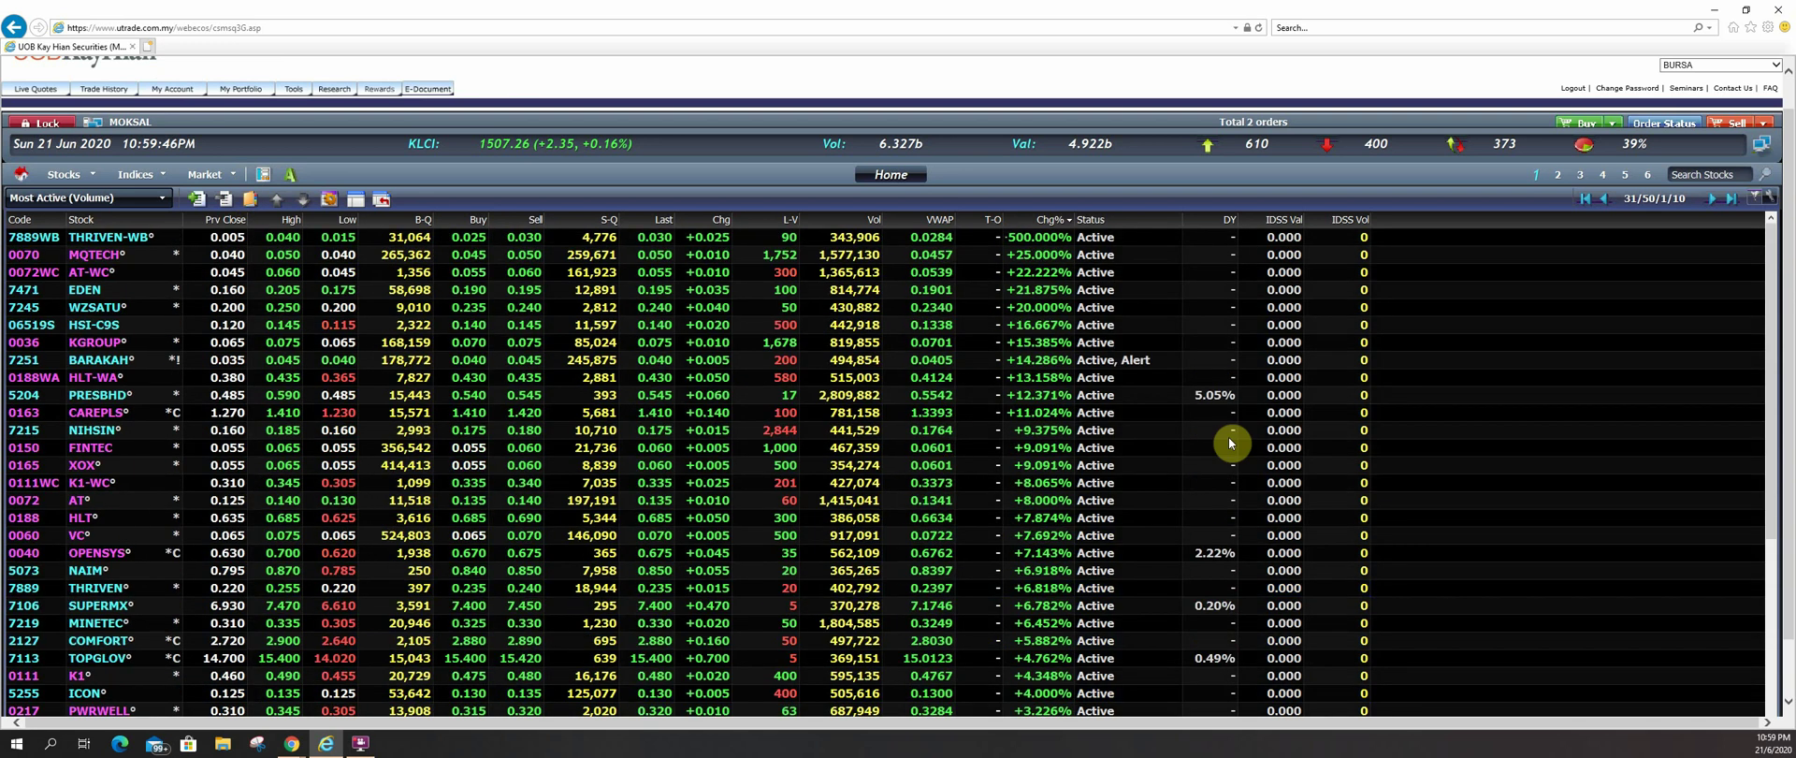
pyautogui.moveTo(1788, 169); pyautogui.dragTo(1790, 246)
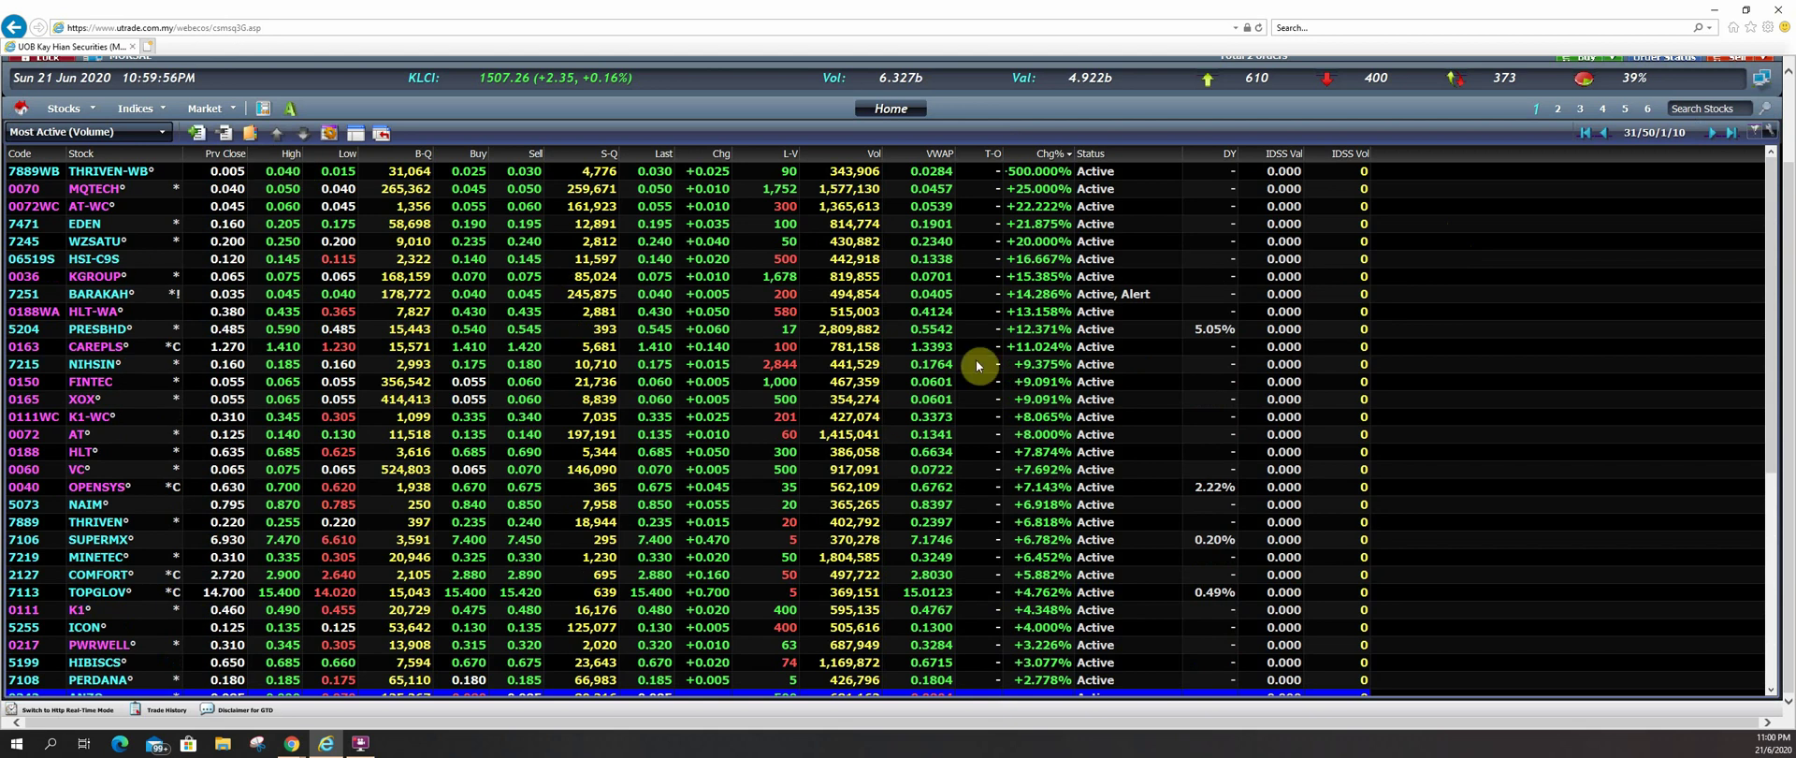
pyautogui.scroll(-5, 747, 441)
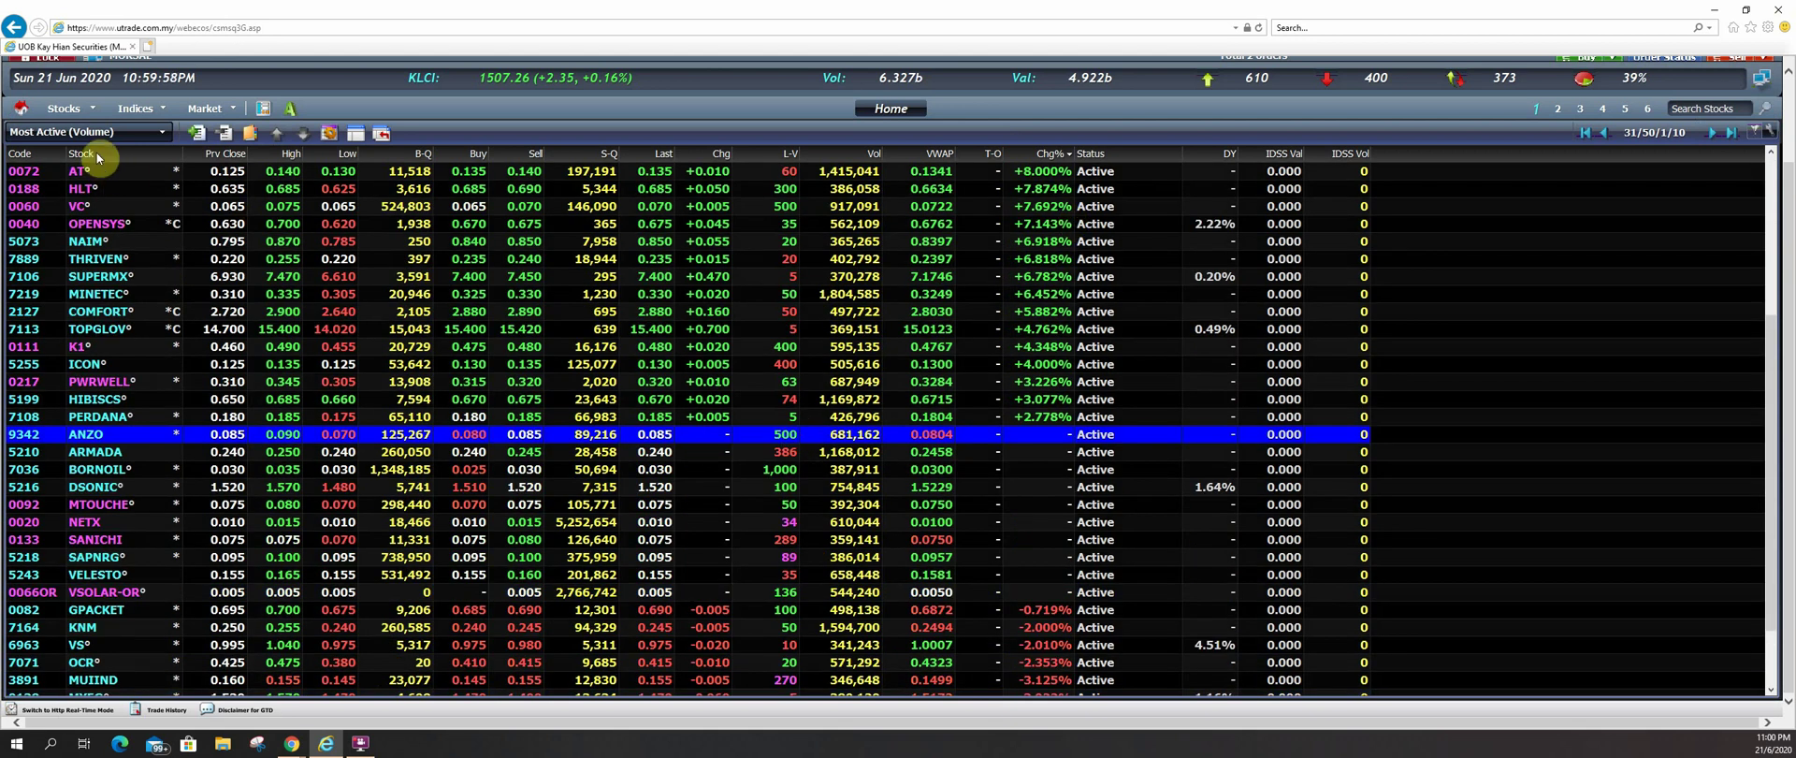
pyautogui.click(847, 153)
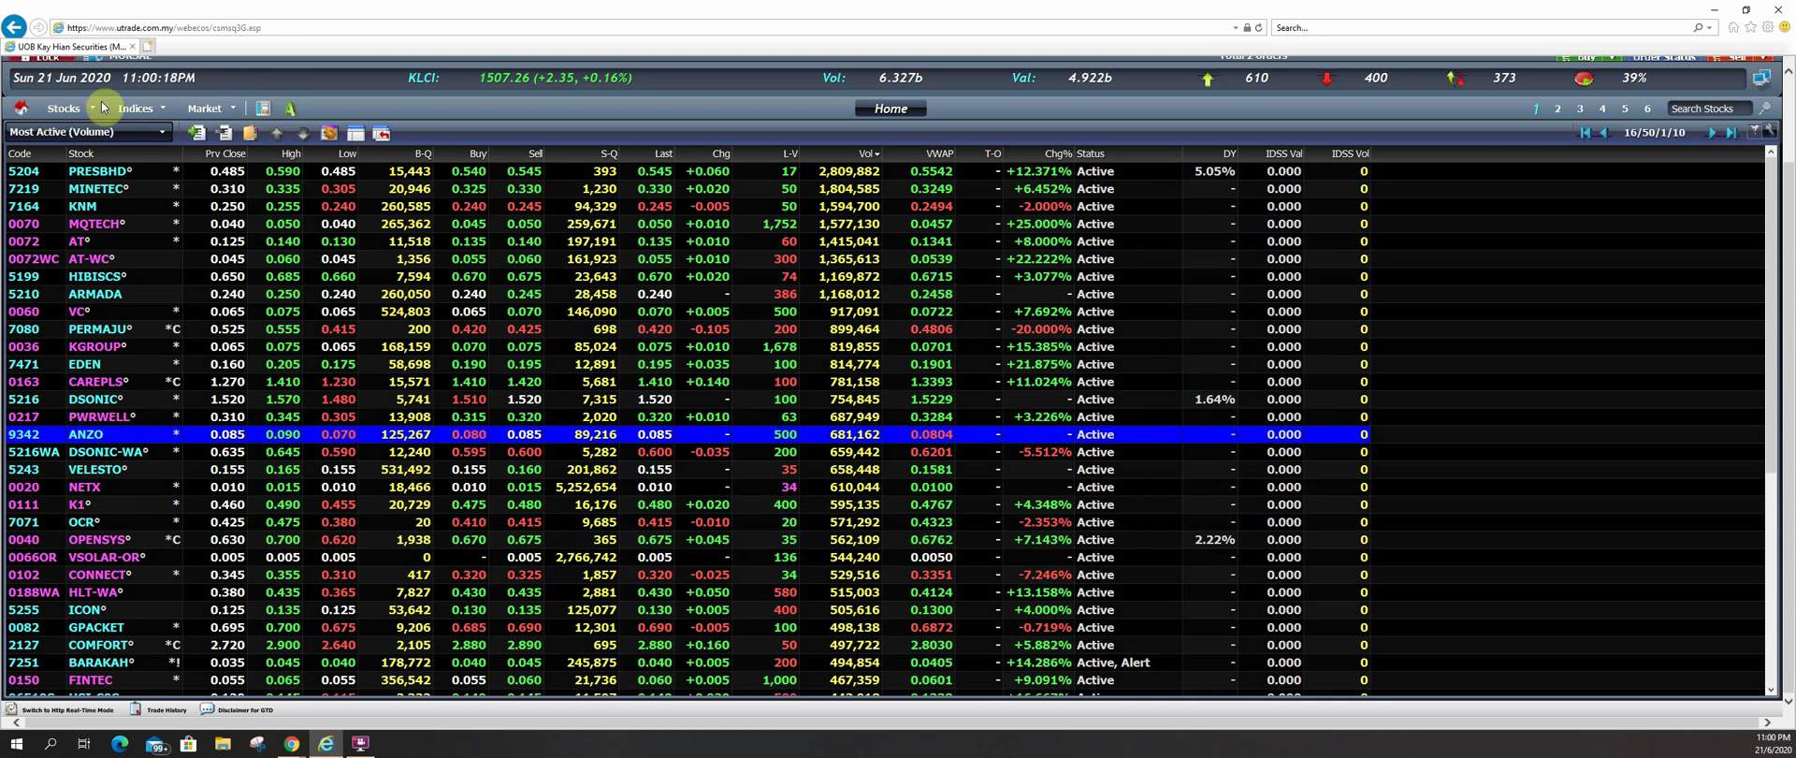
# - Preview window layouts B, C and D for the Home view
pyautogui.click(262, 110)
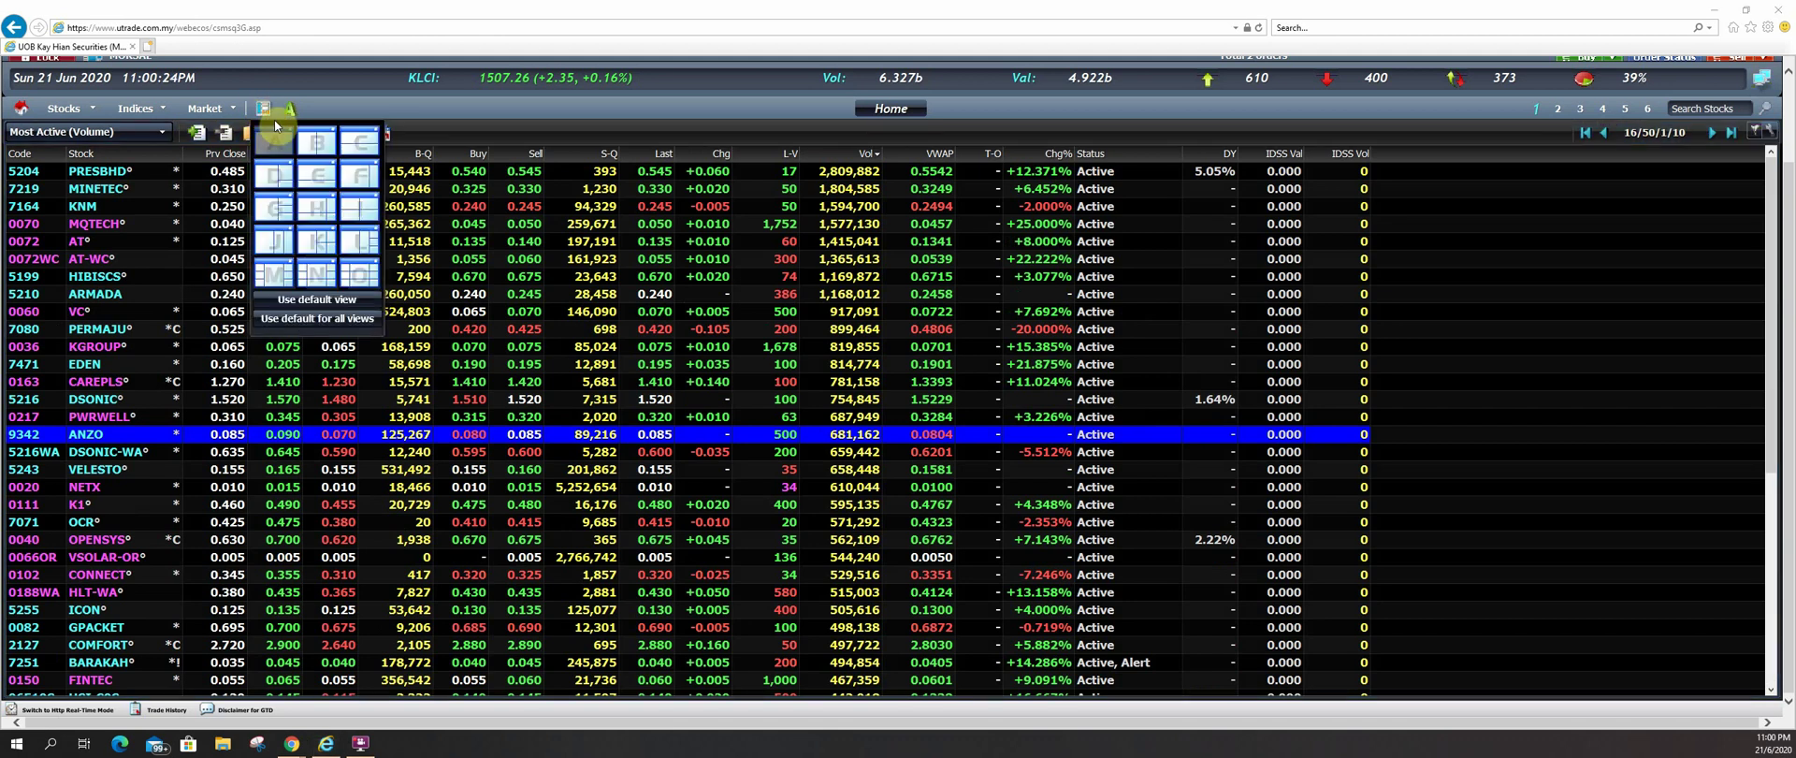
pyautogui.click(316, 143)
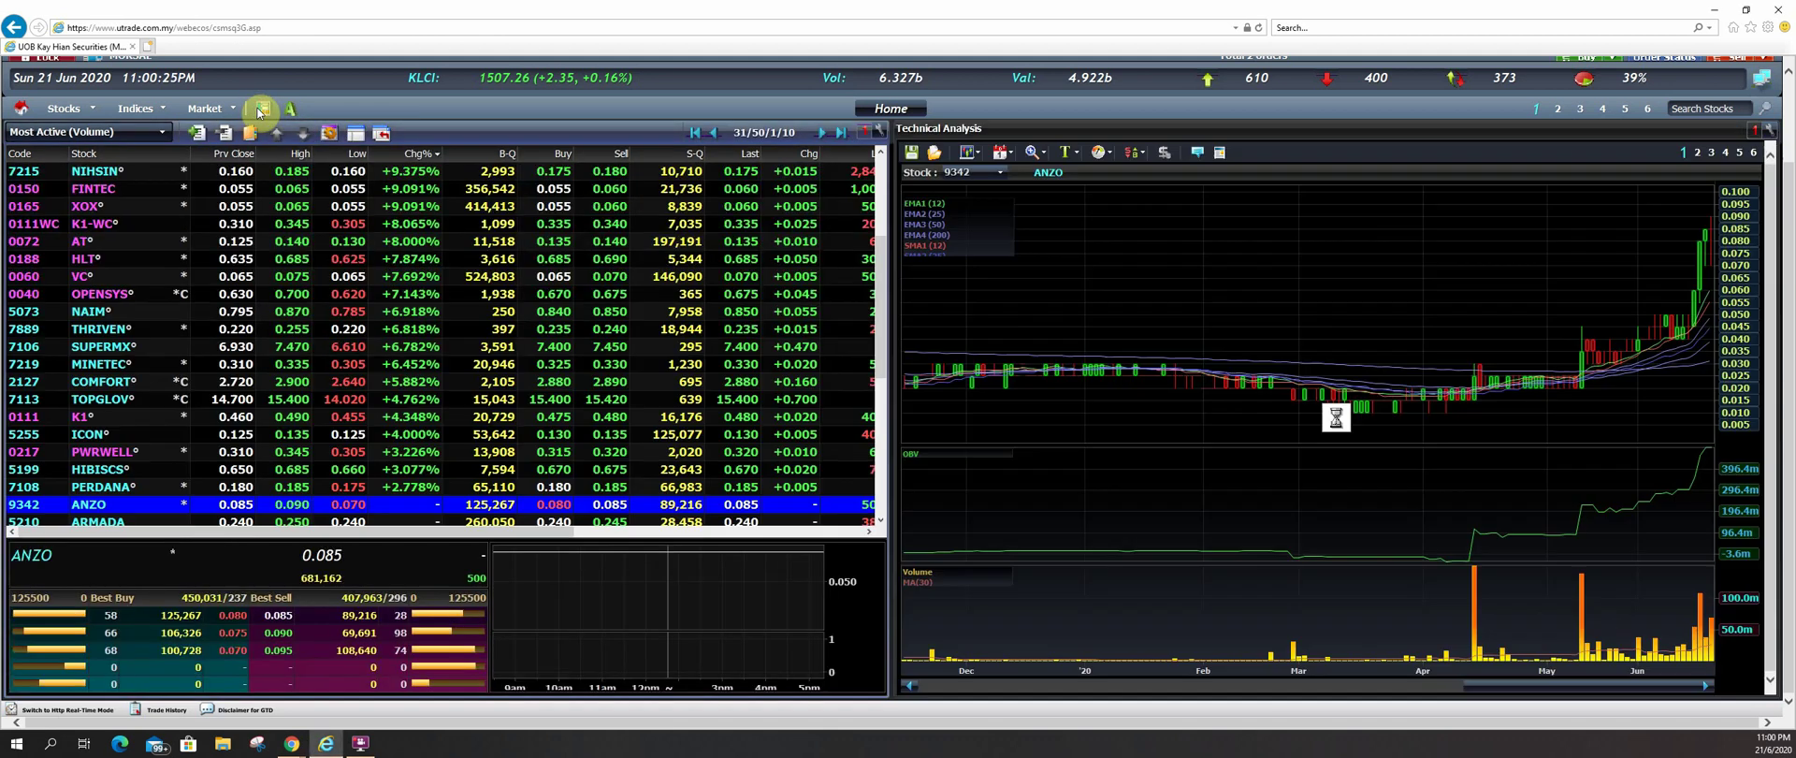
pyautogui.click(258, 109)
pyautogui.click(337, 138)
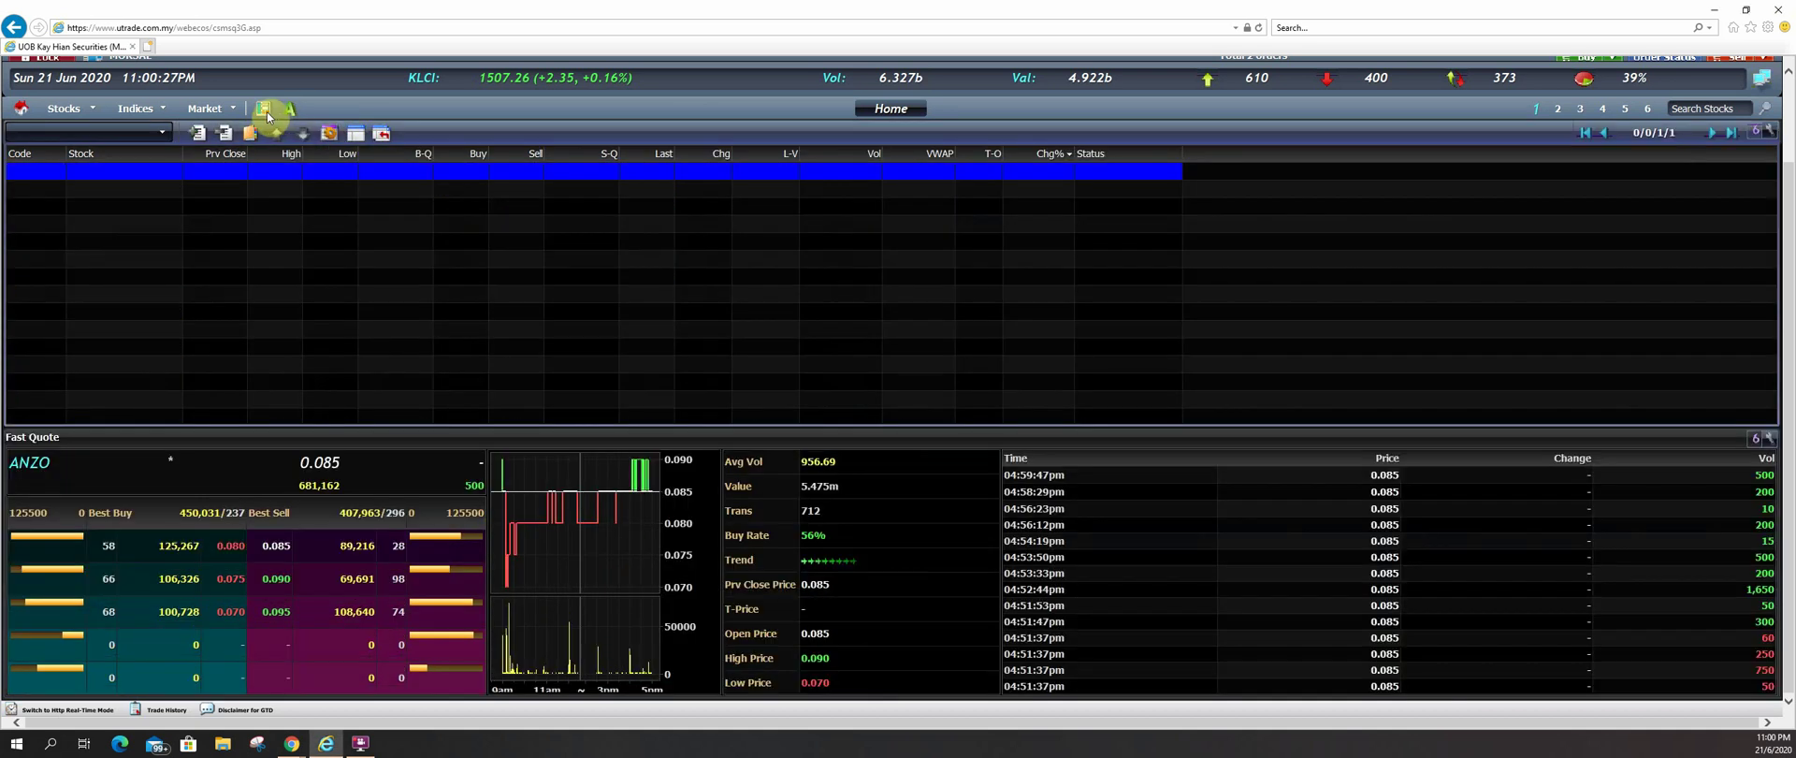
pyautogui.click(267, 110)
pyautogui.click(283, 185)
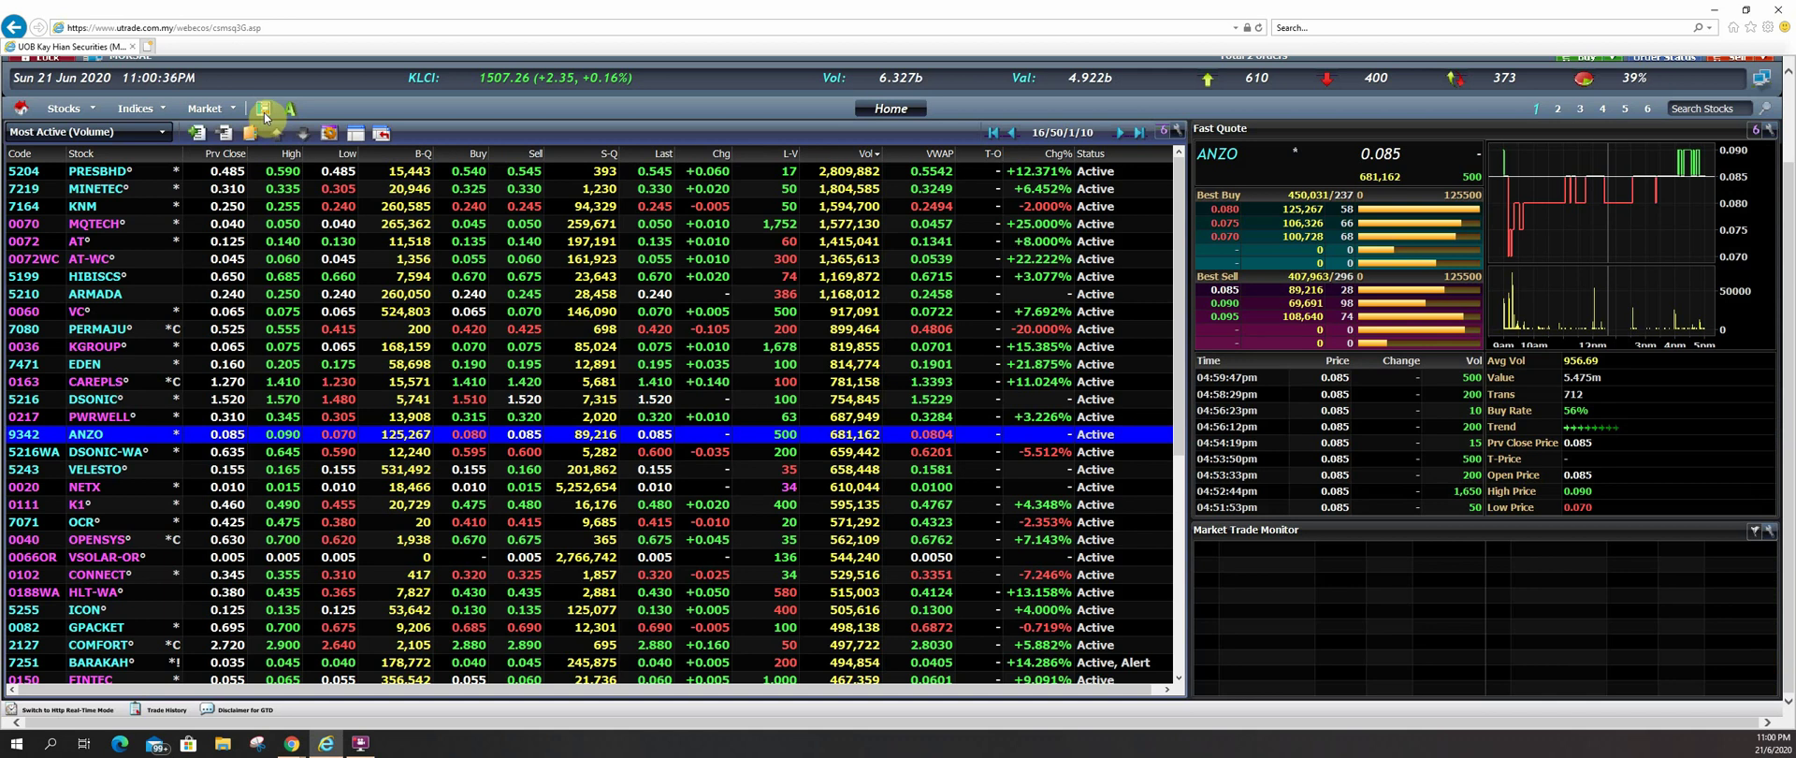
# - Preview window layouts H, L and O for the Home view
pyautogui.click(264, 110)
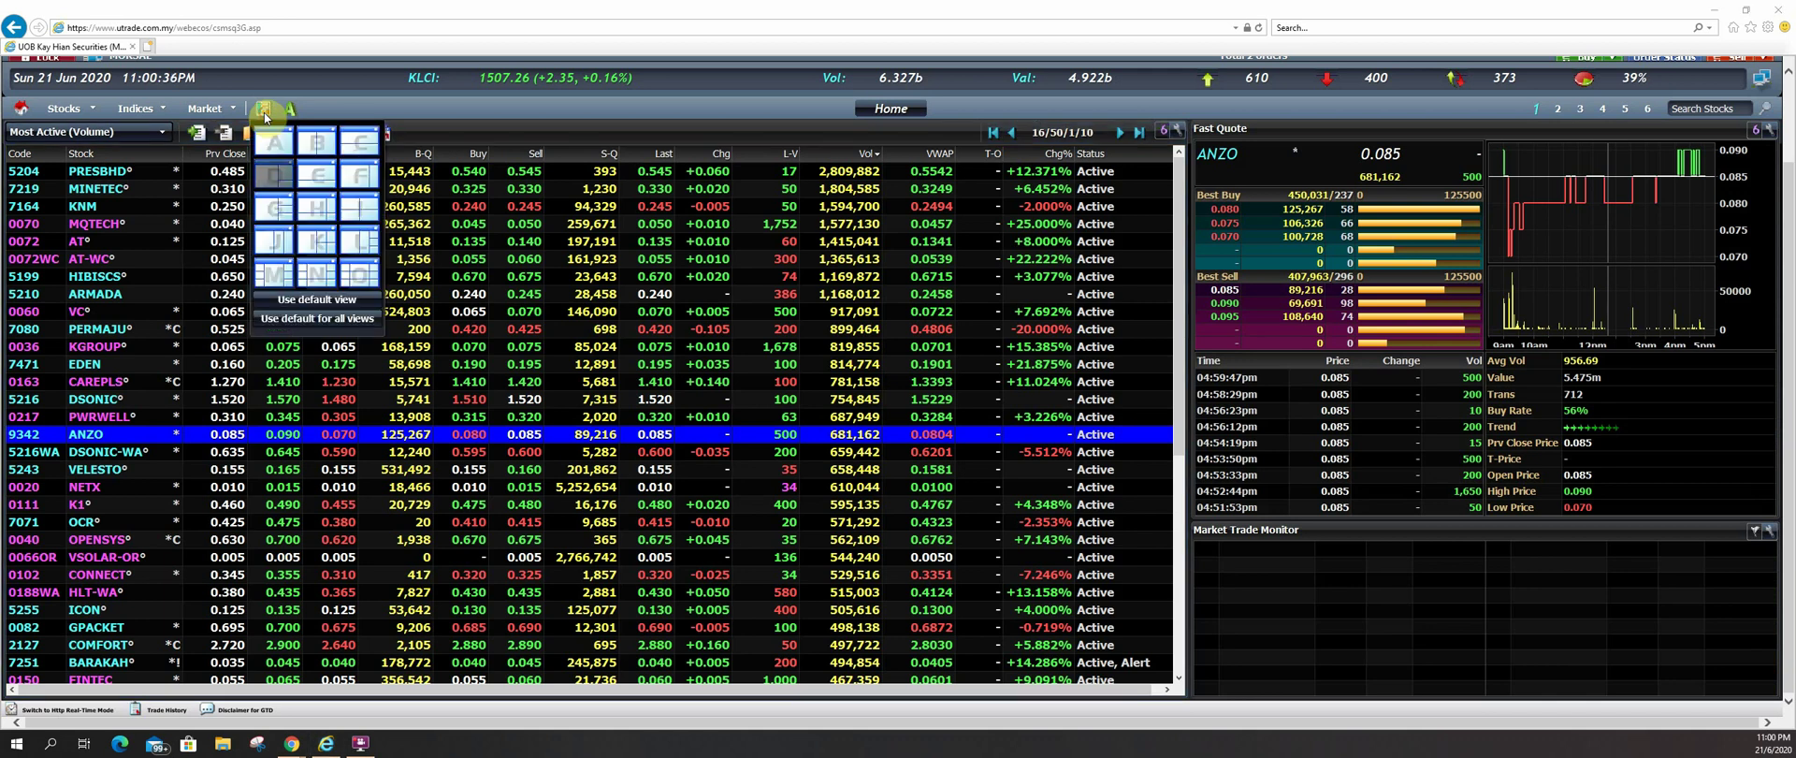
pyautogui.click(322, 217)
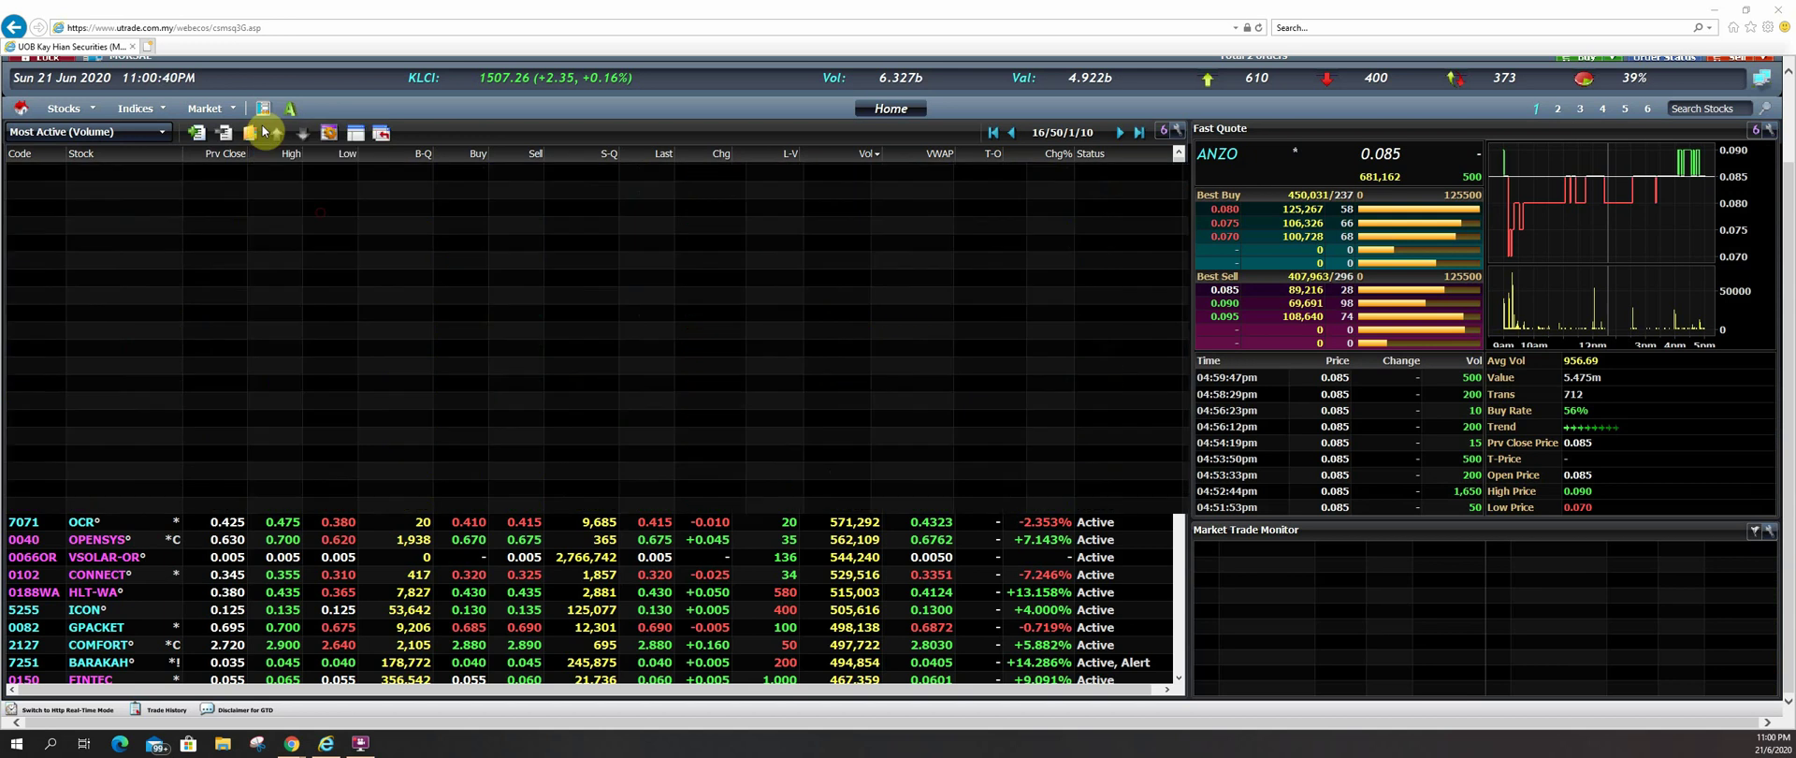
pyautogui.click(266, 113)
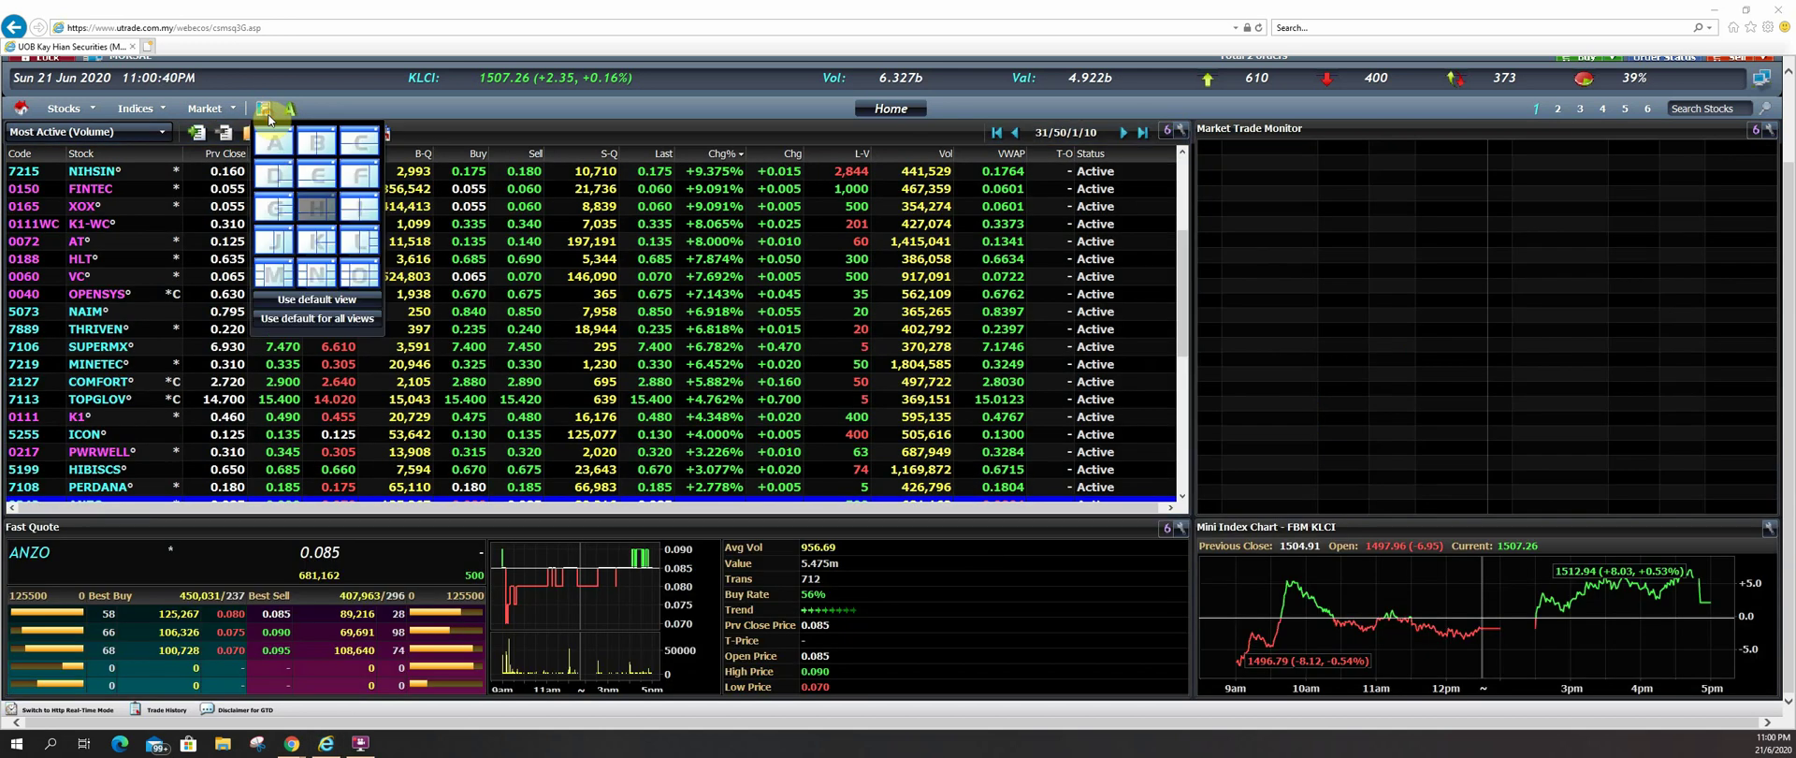
pyautogui.click(361, 207)
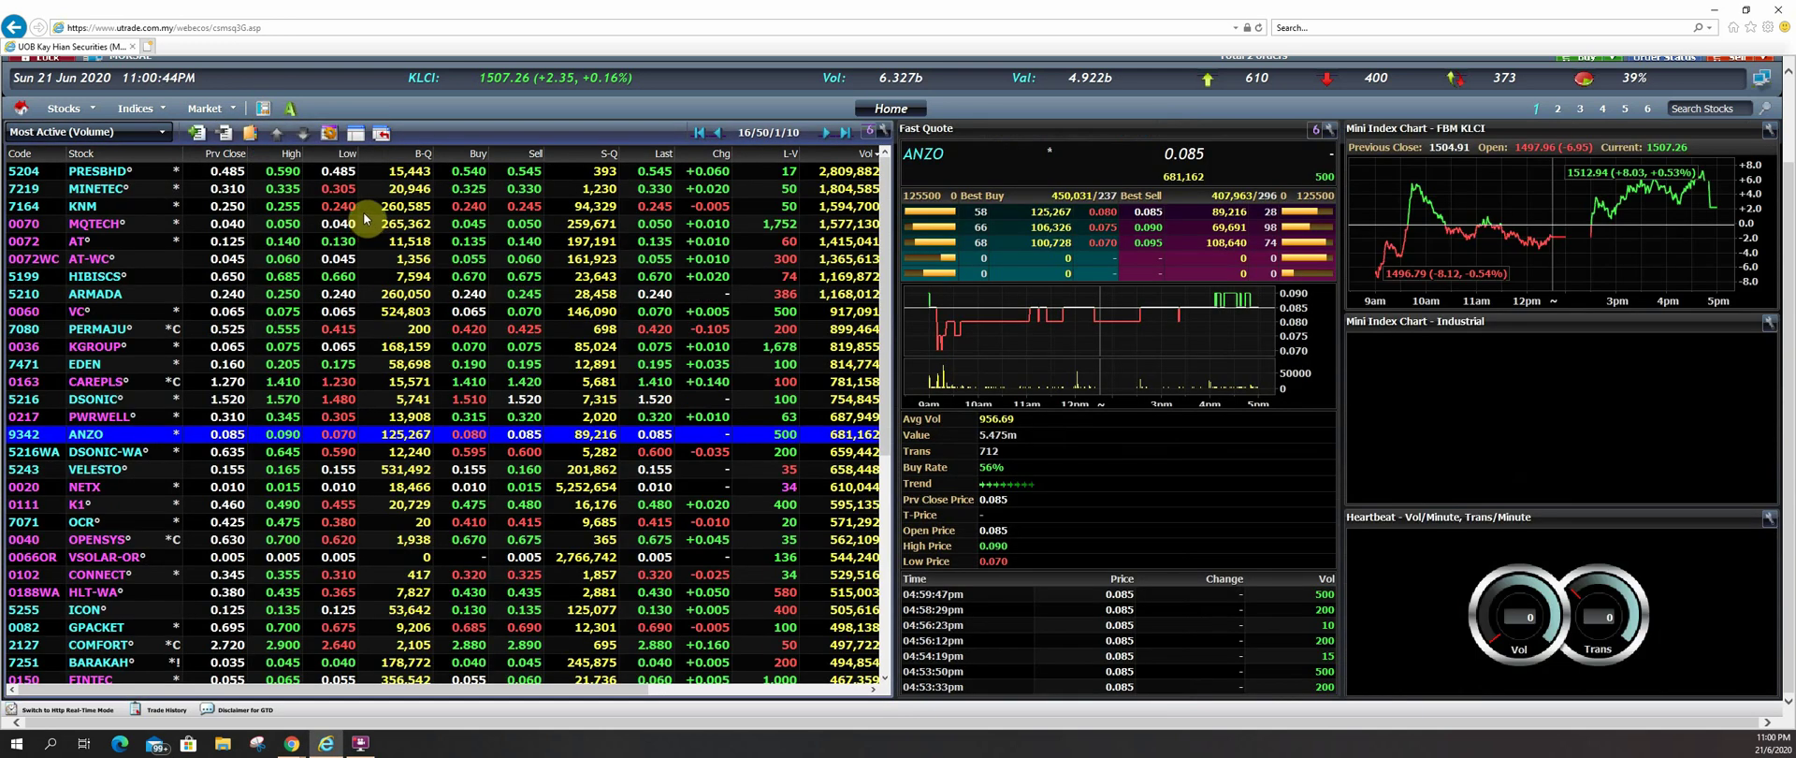
pyautogui.click(264, 109)
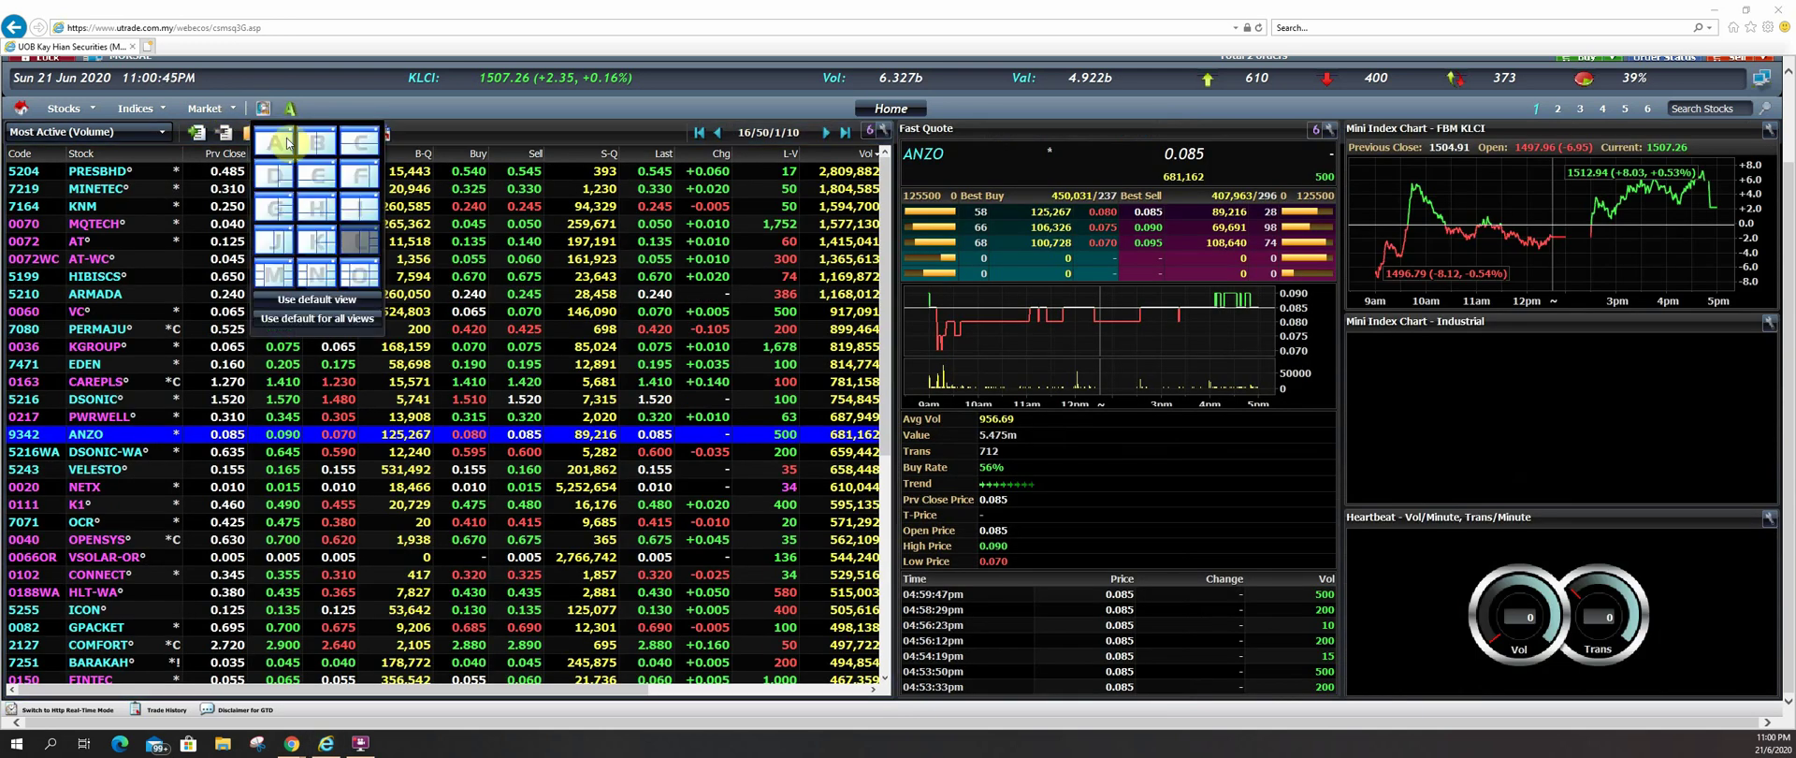
pyautogui.click(365, 272)
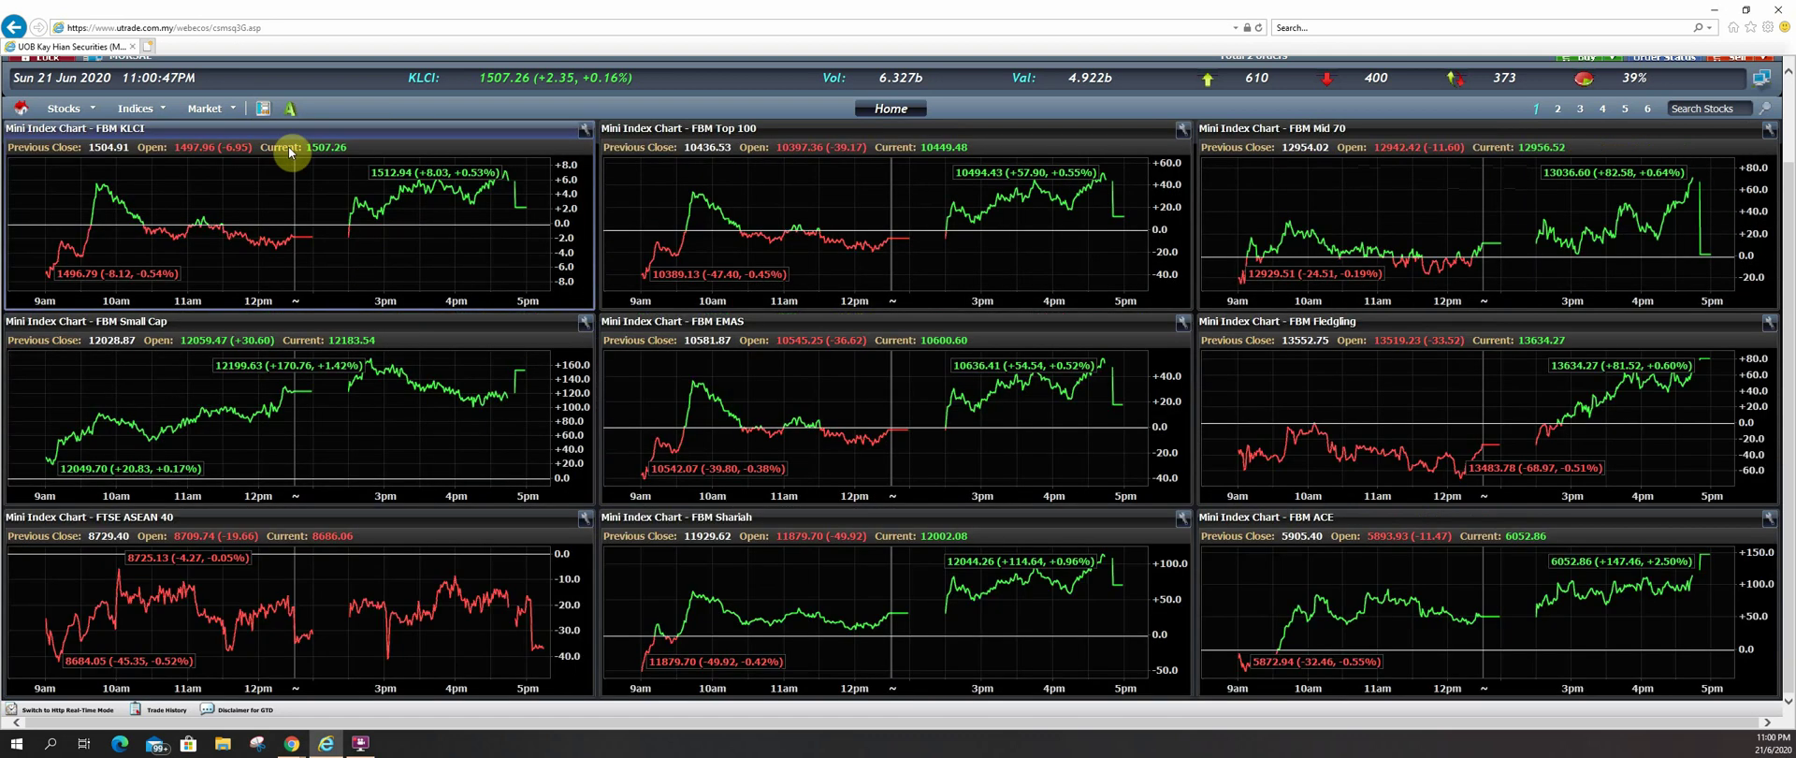
# - Preview window layouts N, M and J for the Home view
pyautogui.click(264, 109)
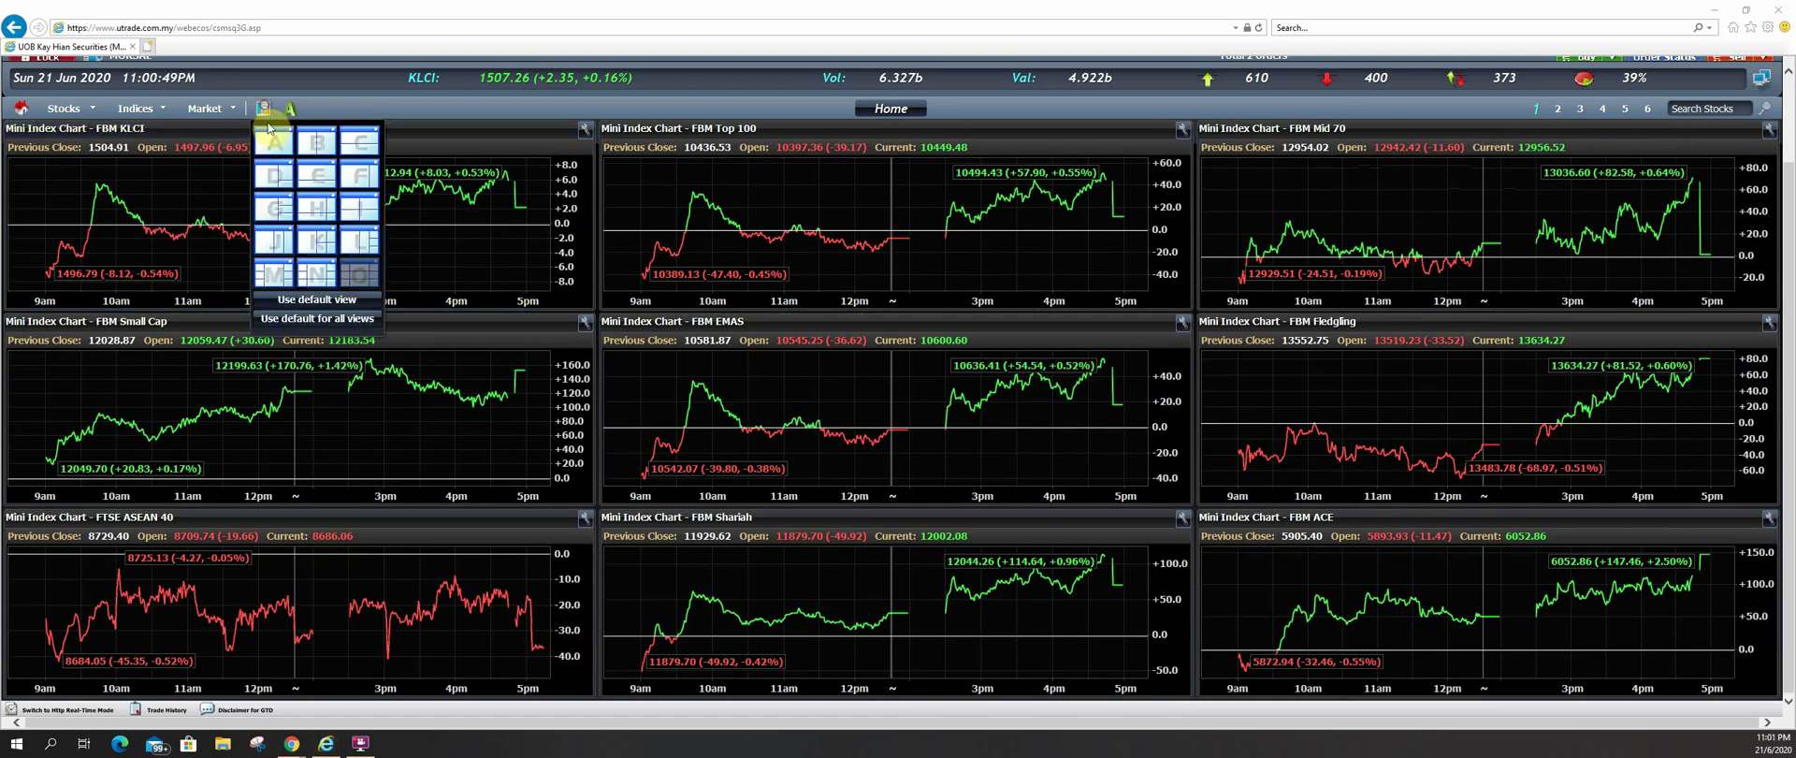
pyautogui.click(316, 274)
pyautogui.click(264, 109)
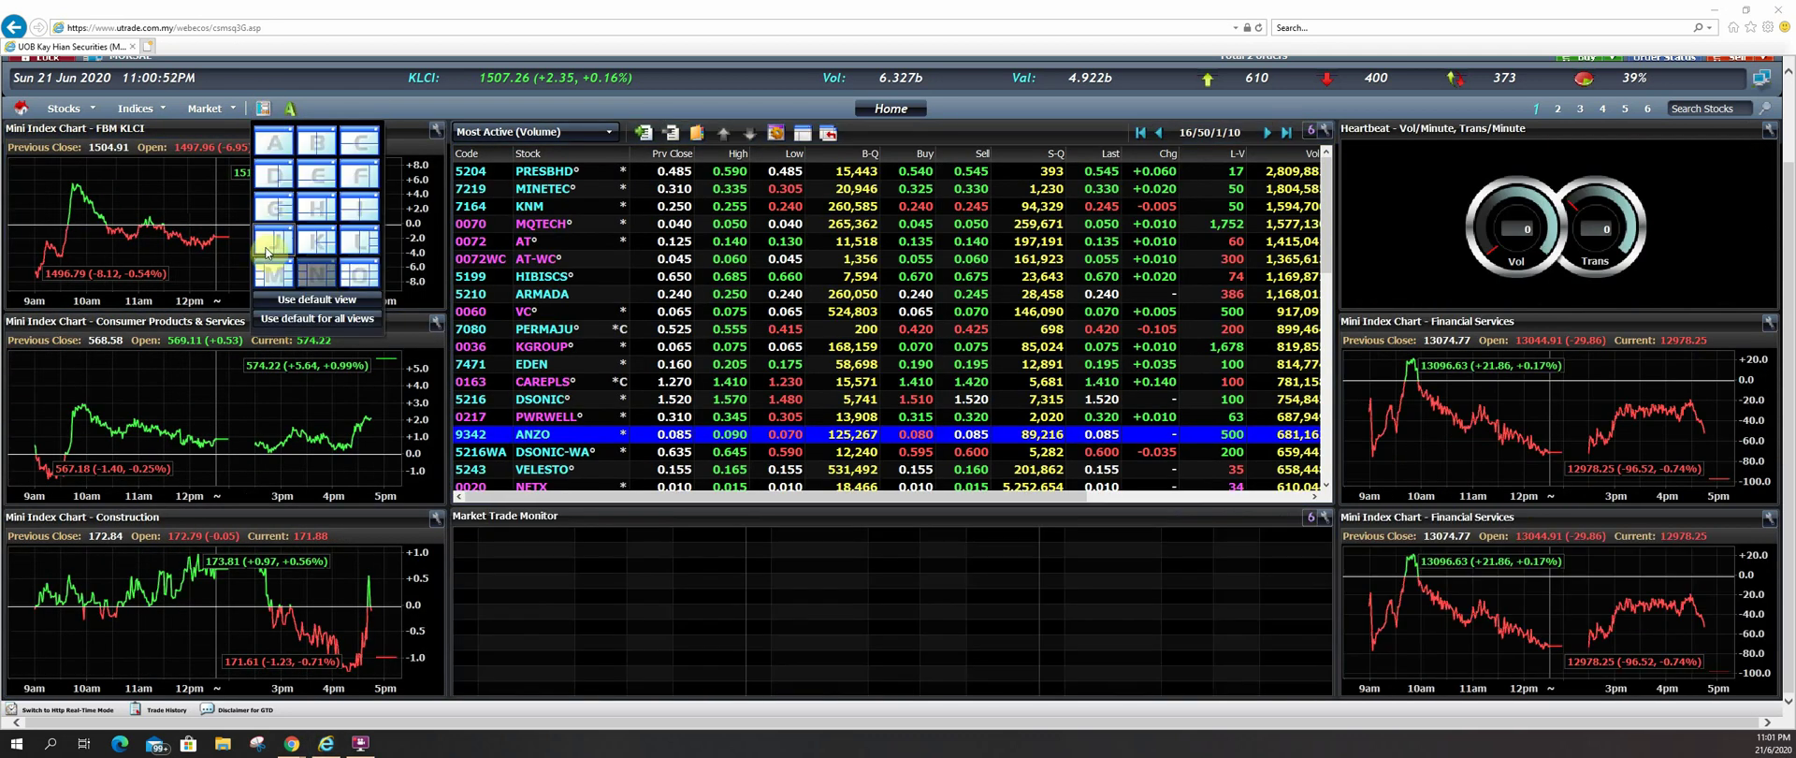
pyautogui.click(274, 273)
pyautogui.click(264, 110)
pyautogui.click(274, 245)
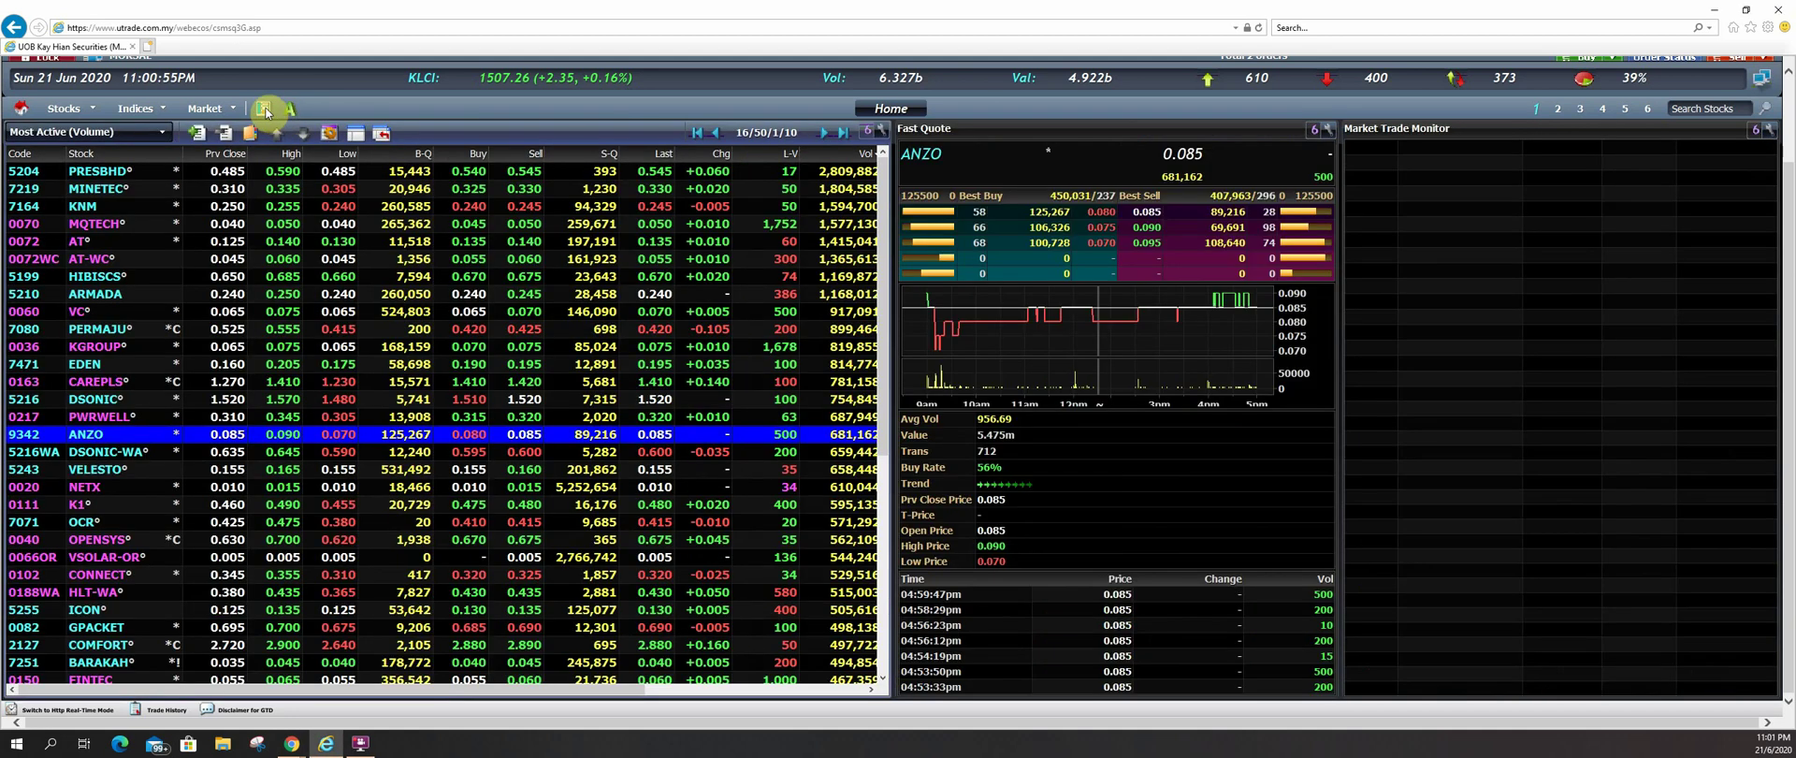
# - Preview window layouts G and K, and return to layout H for another look
pyautogui.click(264, 109)
pyautogui.click(278, 215)
pyautogui.click(264, 110)
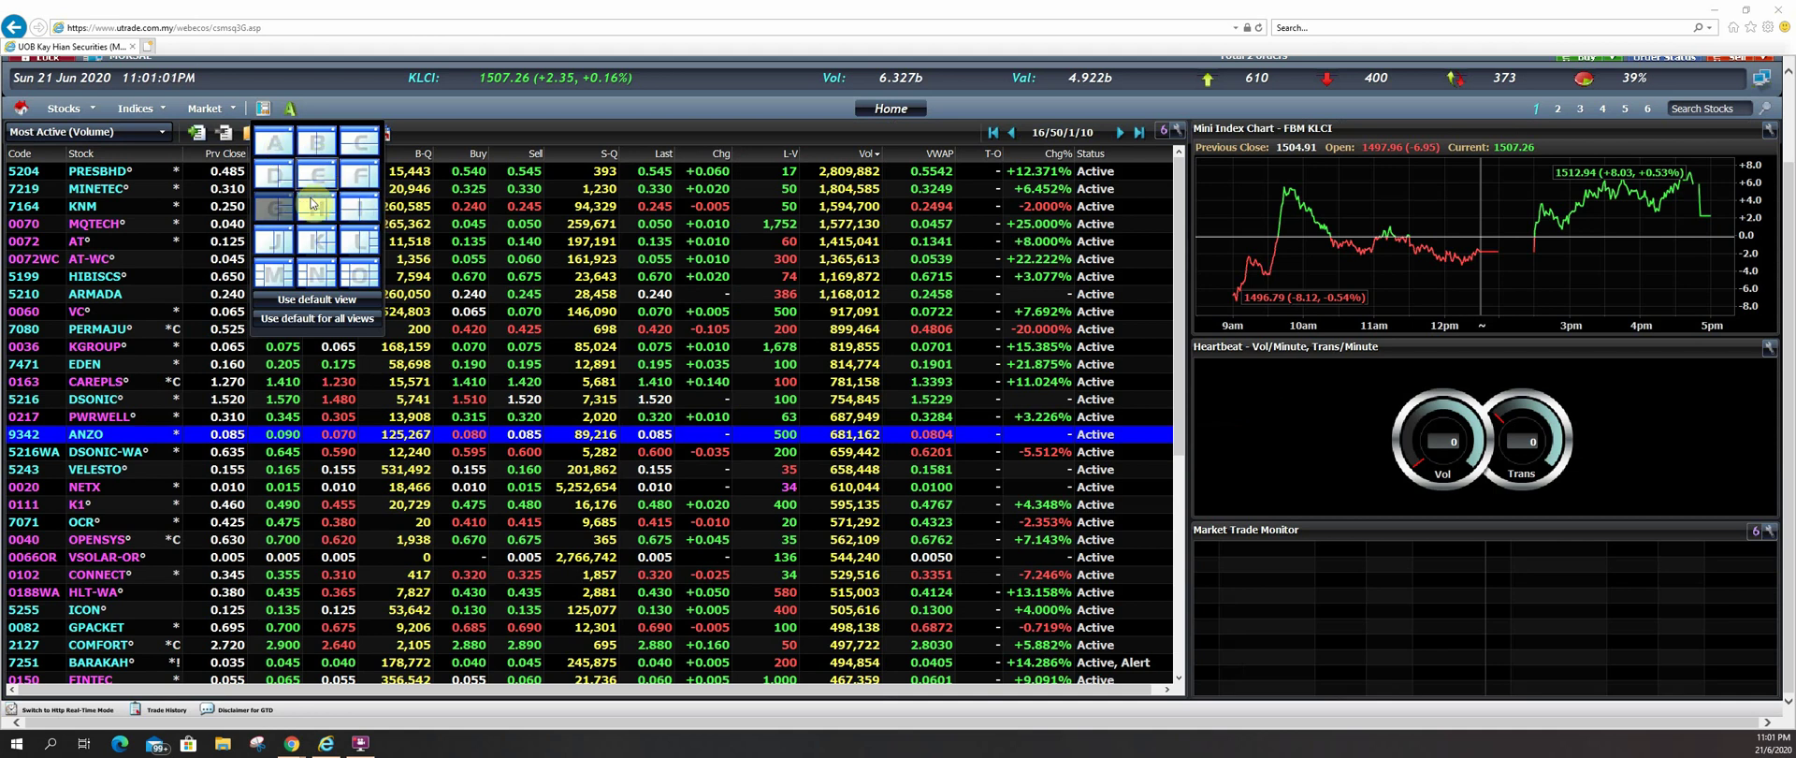
pyautogui.click(329, 240)
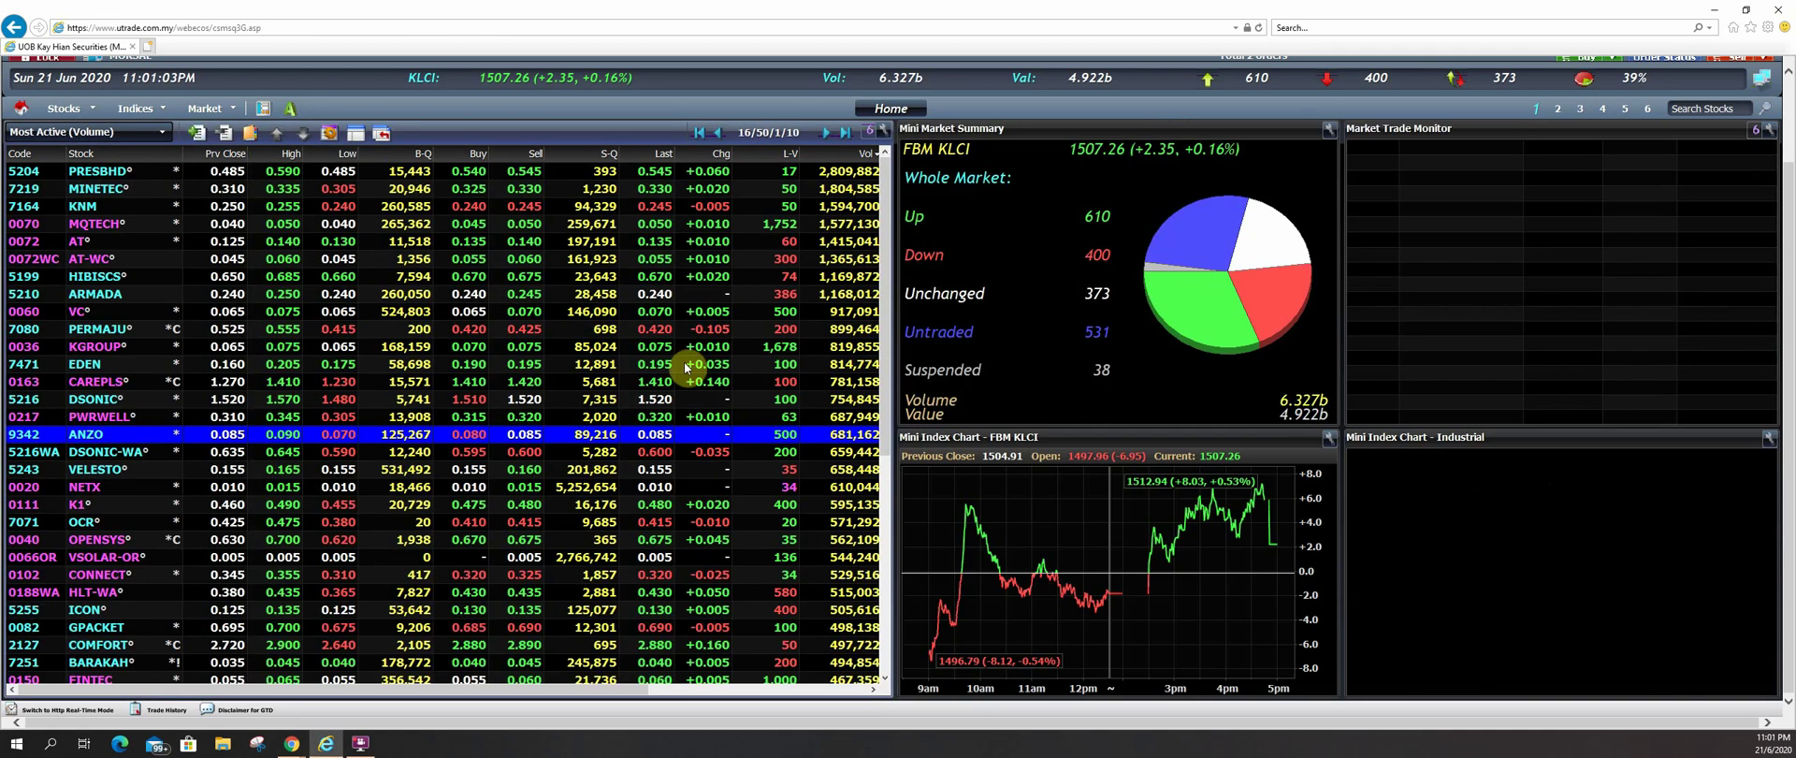
pyautogui.click(264, 110)
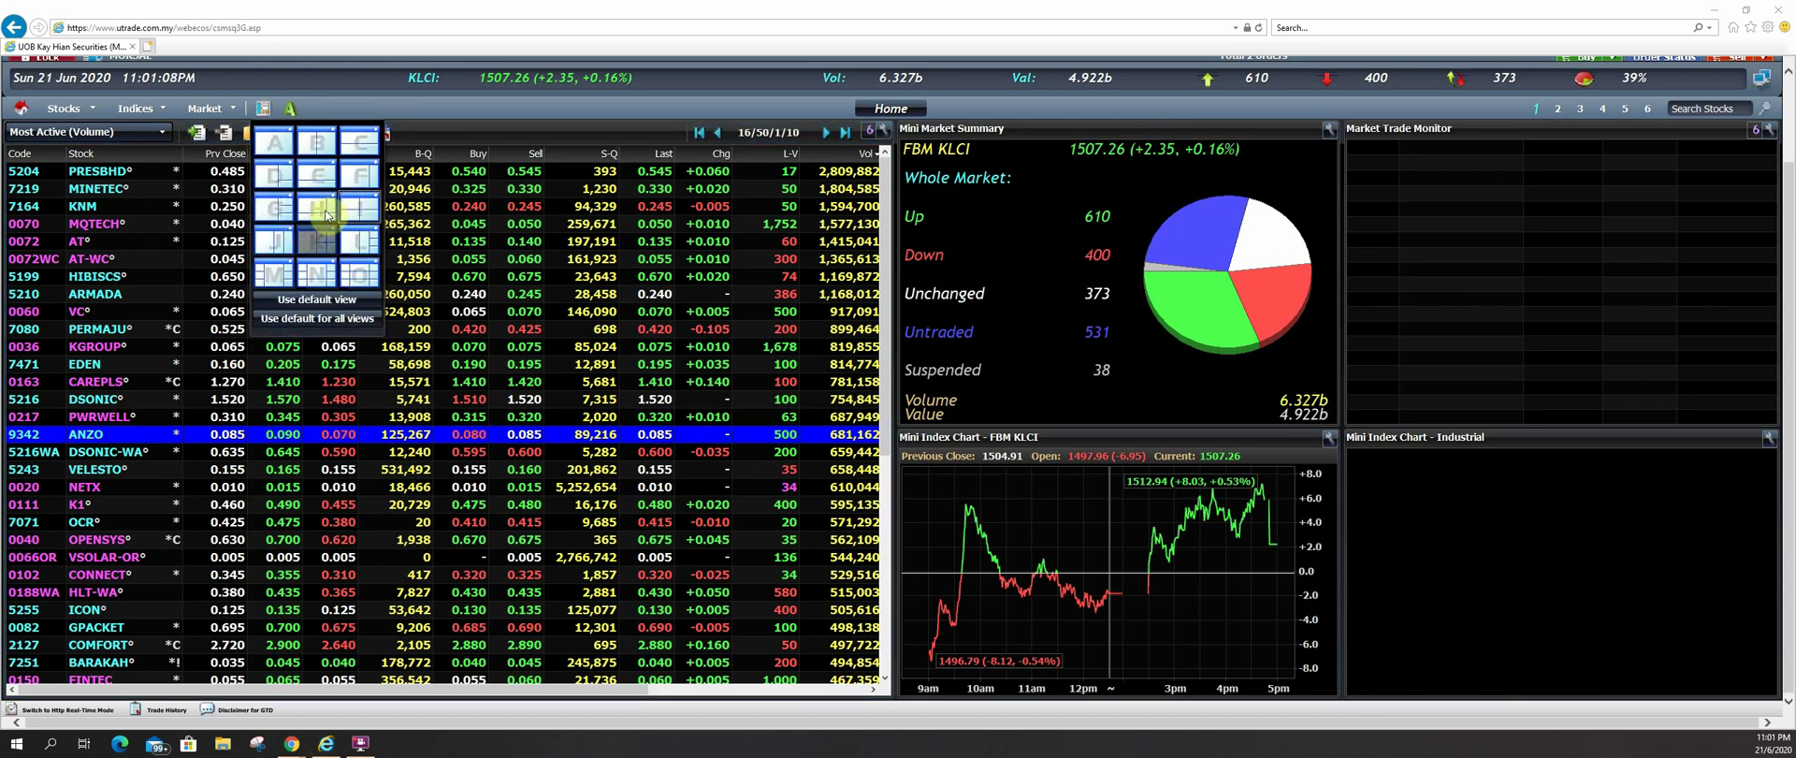
pyautogui.click(288, 206)
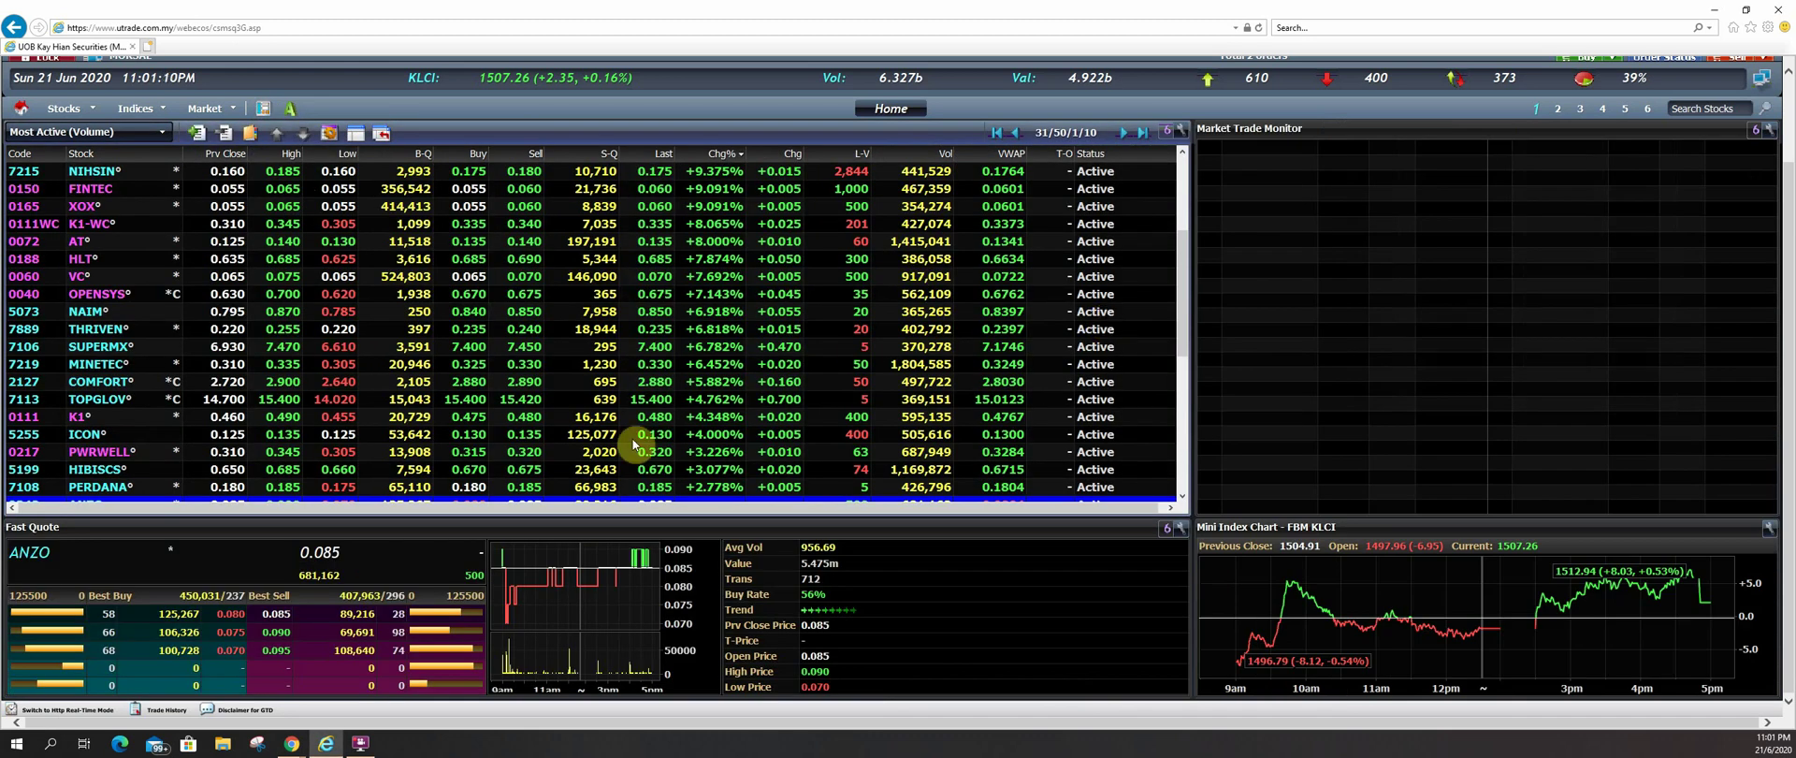
# - Compare window layout G with the single-list layout A
pyautogui.click(264, 109)
pyautogui.click(274, 208)
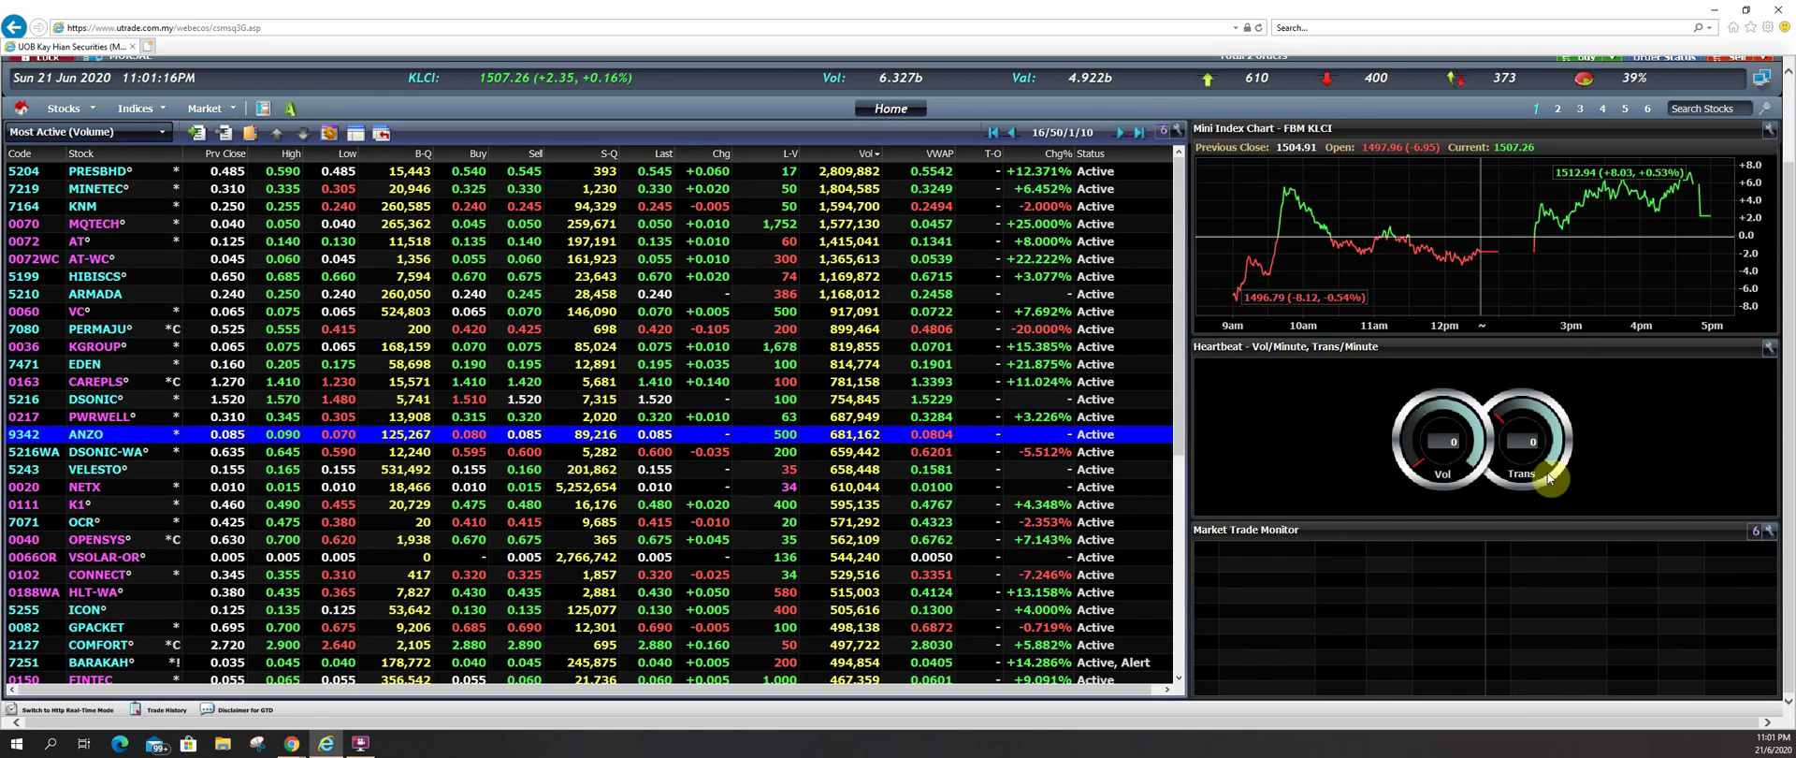
pyautogui.click(264, 109)
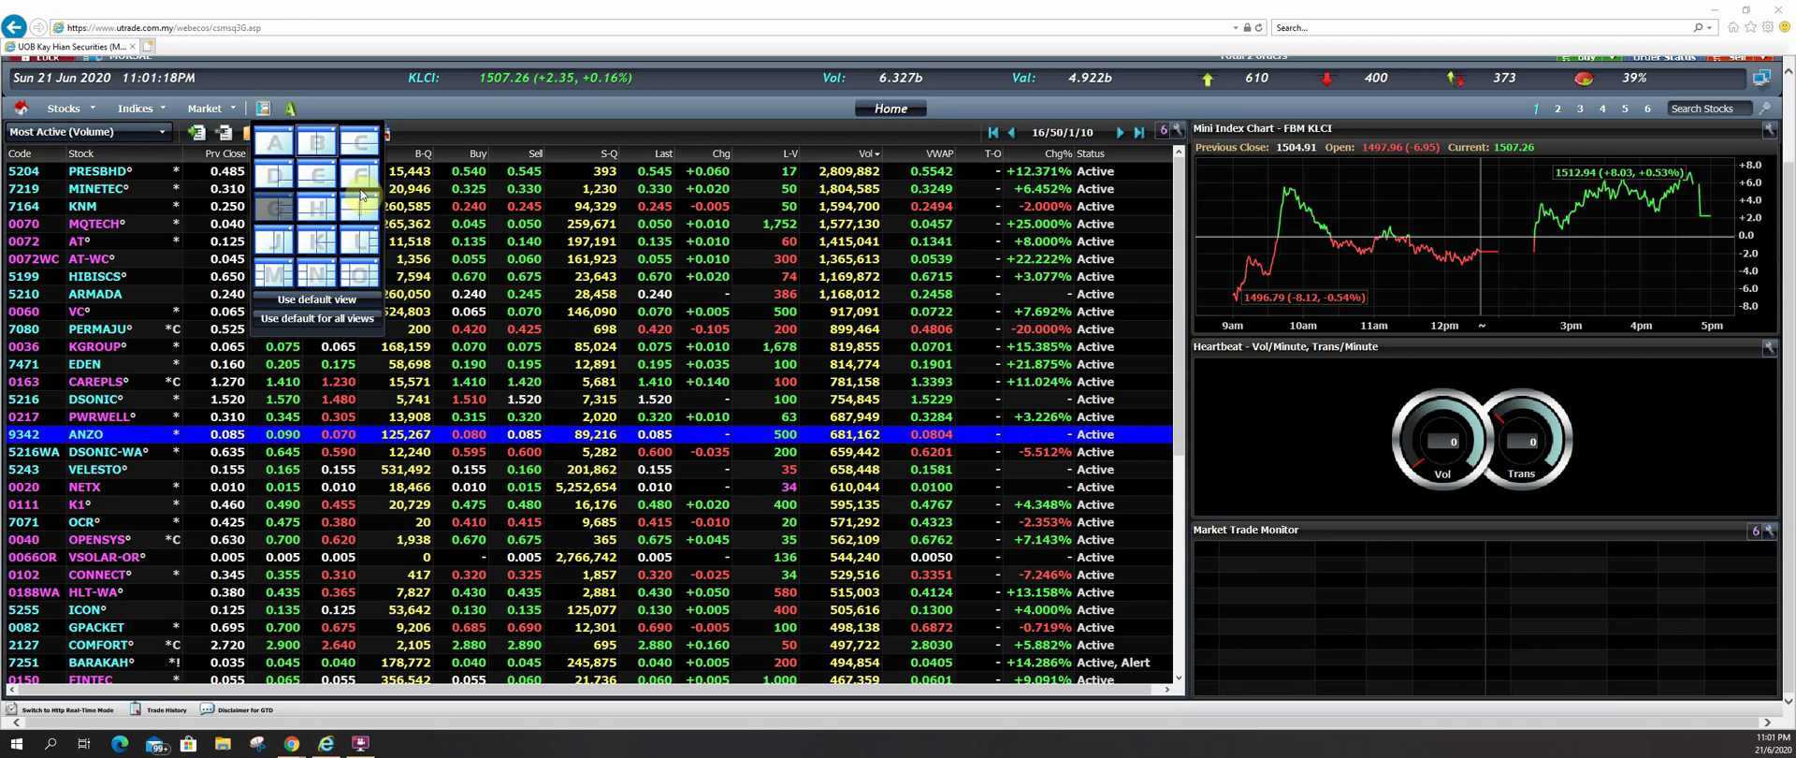
pyautogui.click(274, 142)
# - Apply window layout D and view KGROUP, CAREPLS, ARMADA and DSONIC in its Fast Quote window
pyautogui.click(263, 109)
pyautogui.click(277, 177)
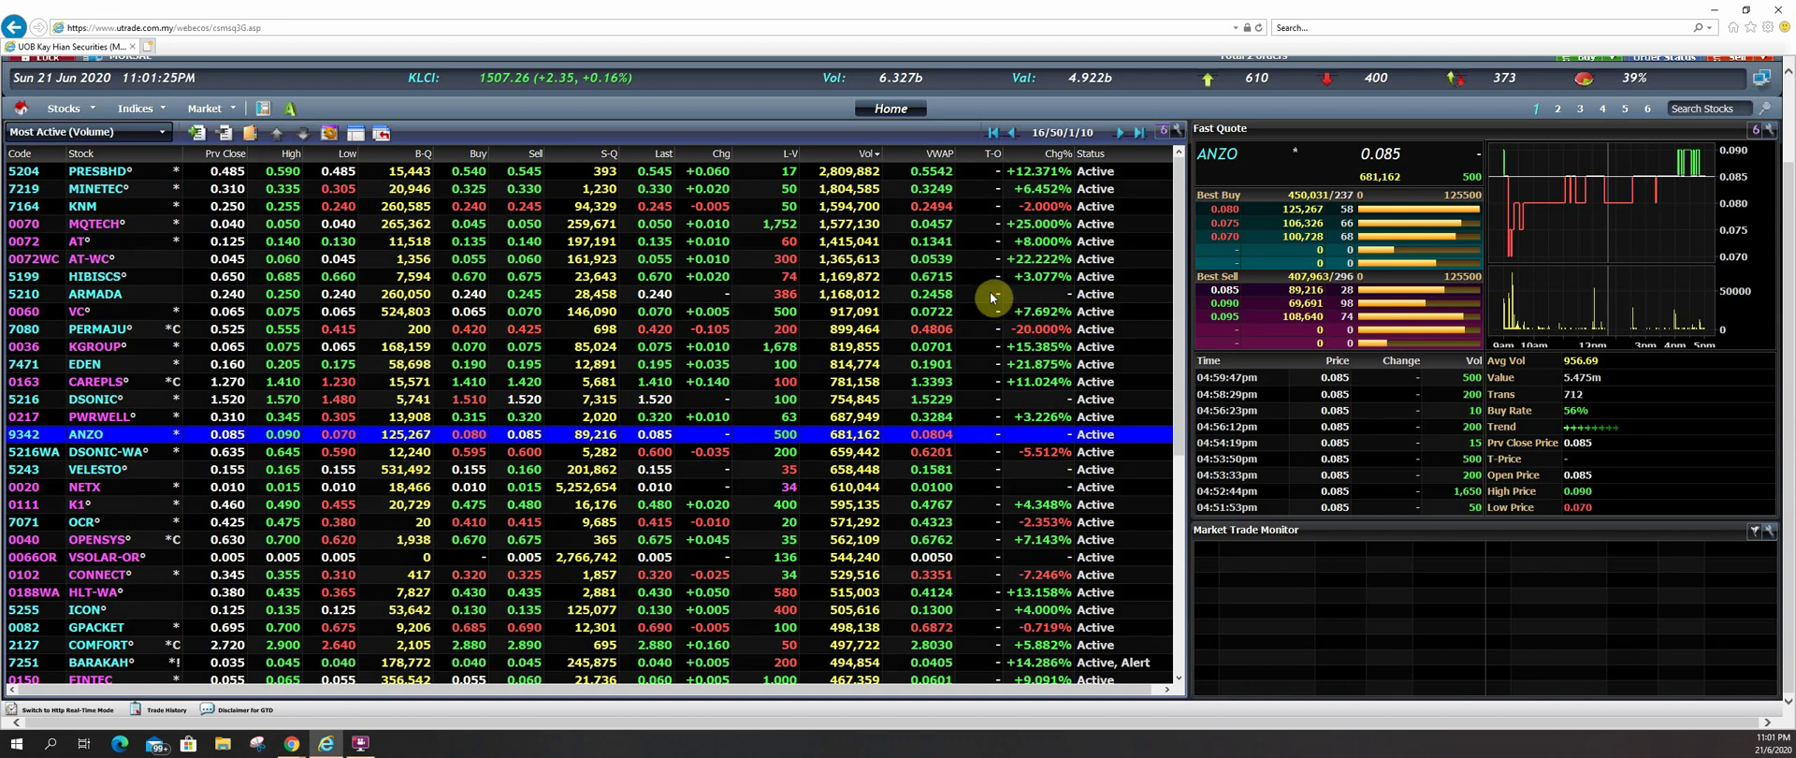
pyautogui.click(870, 346)
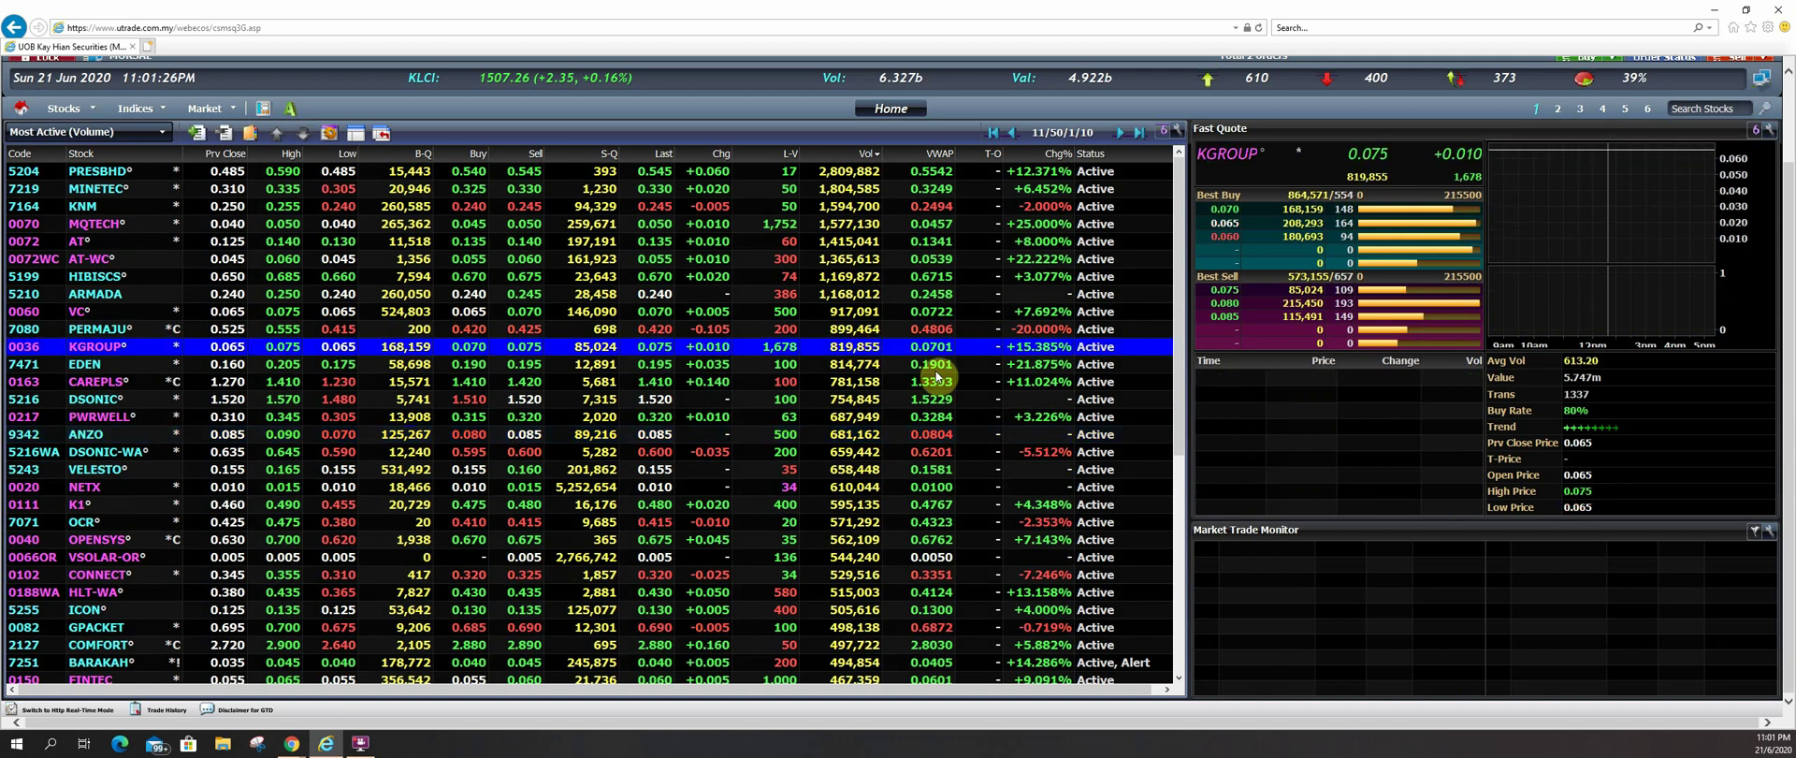
pyautogui.click(949, 381)
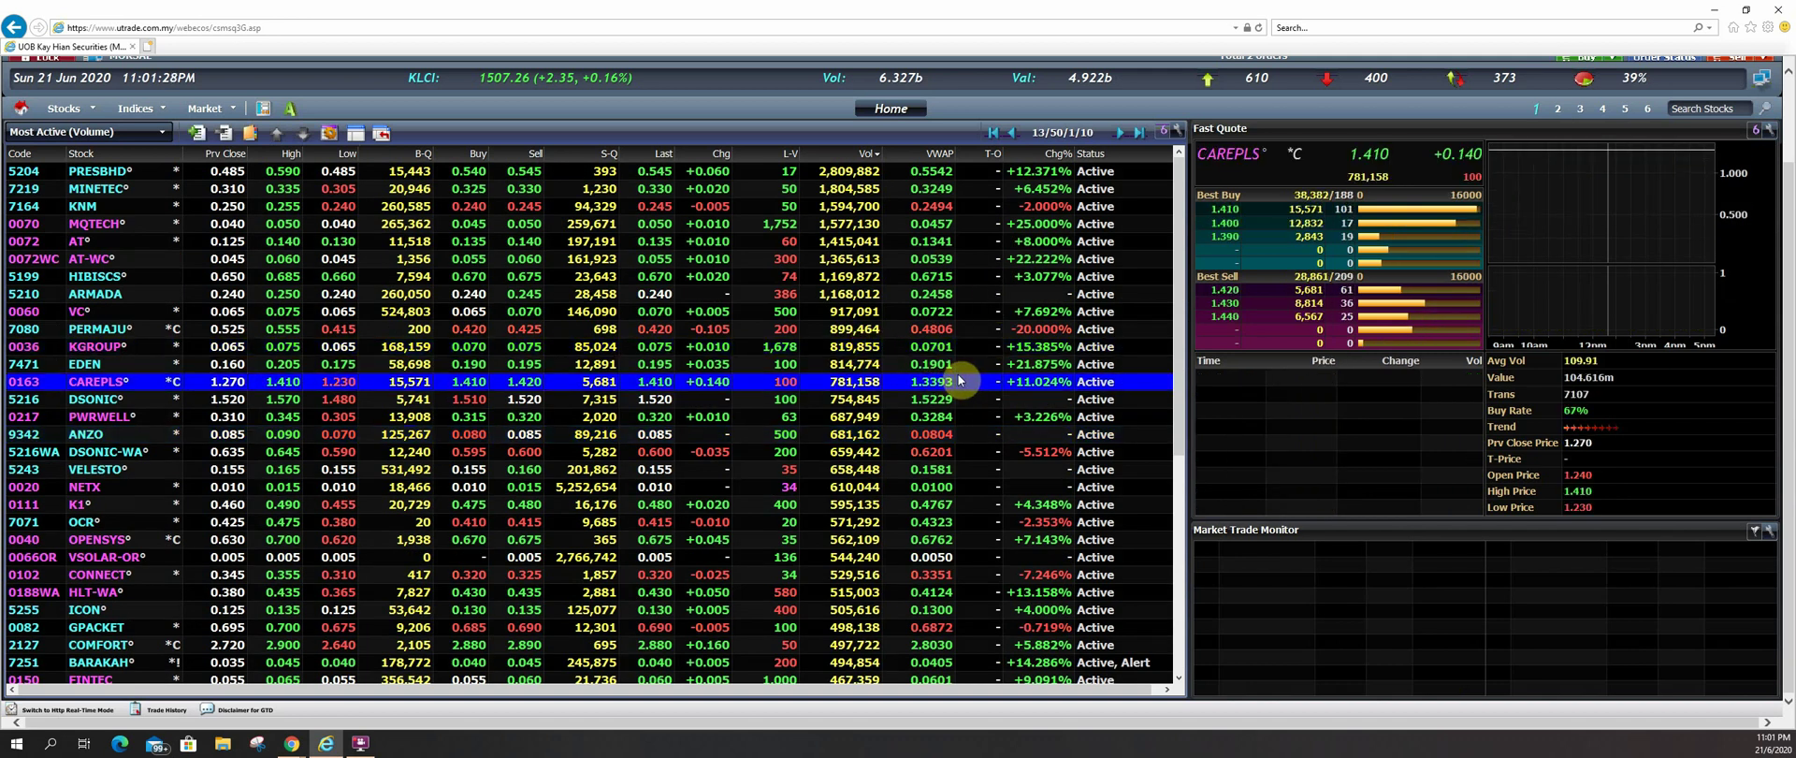
pyautogui.click(921, 296)
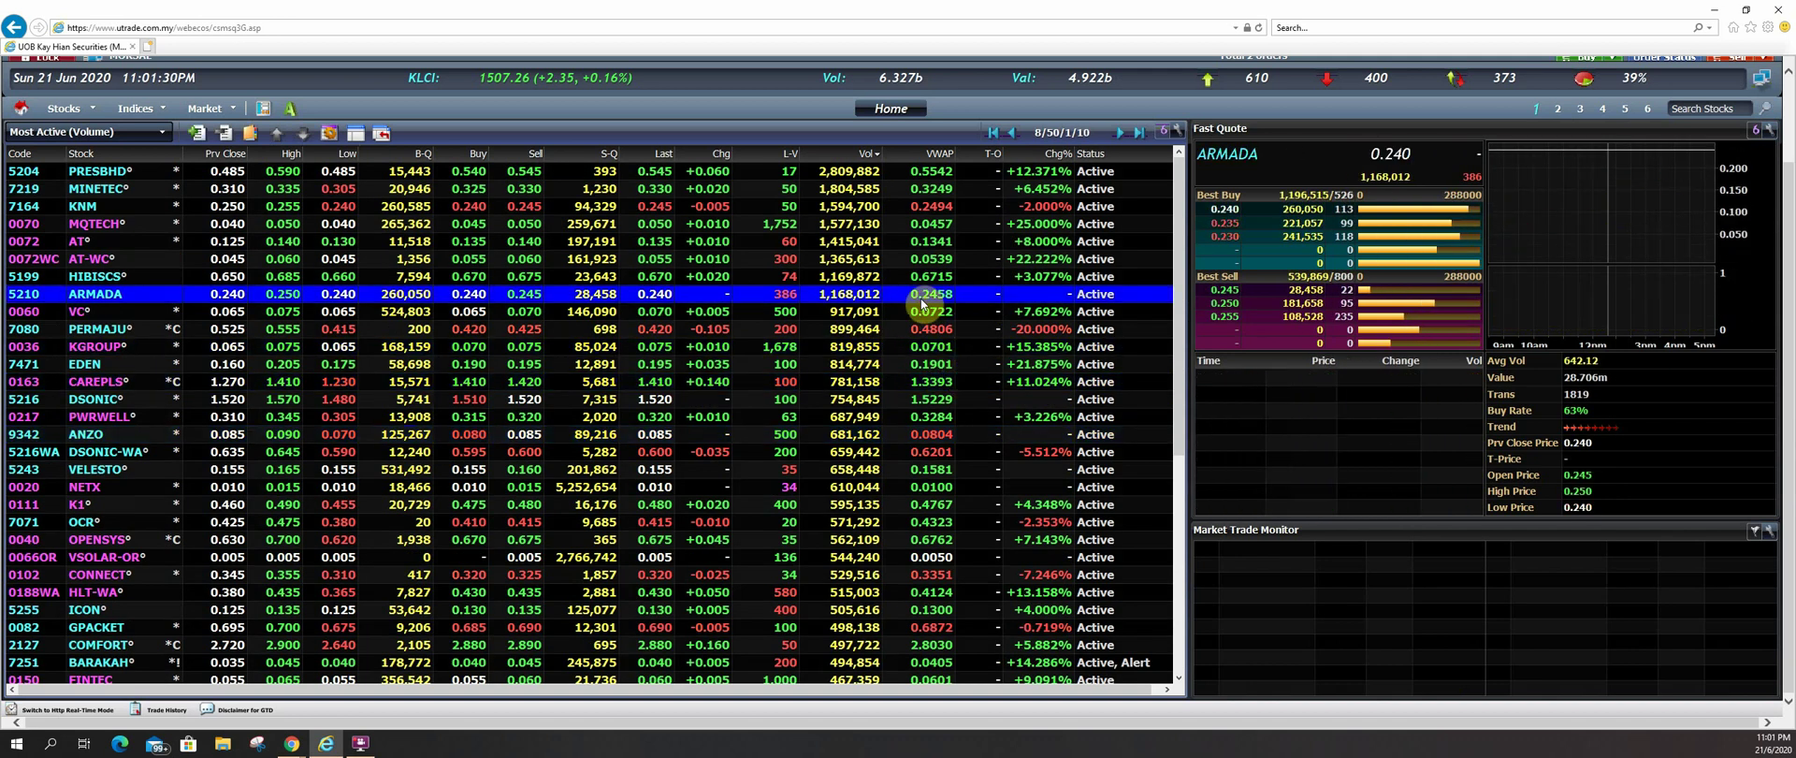
pyautogui.click(861, 399)
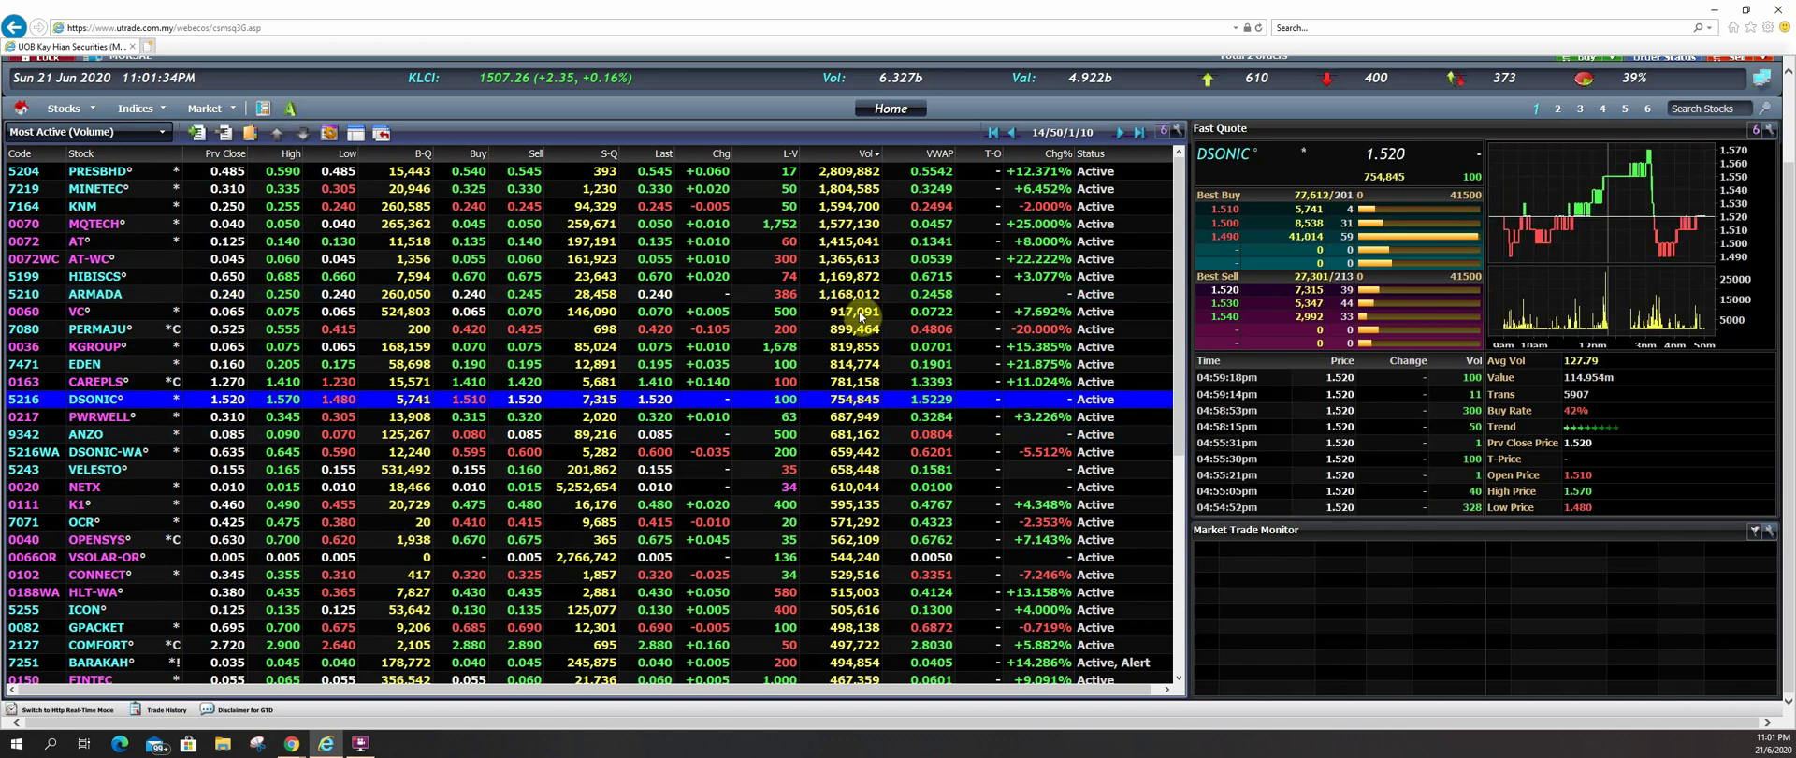
# - Apply the single-list window layout A and select the stock AT in the Most Active list
pyautogui.click(226, 132)
pyautogui.click(272, 144)
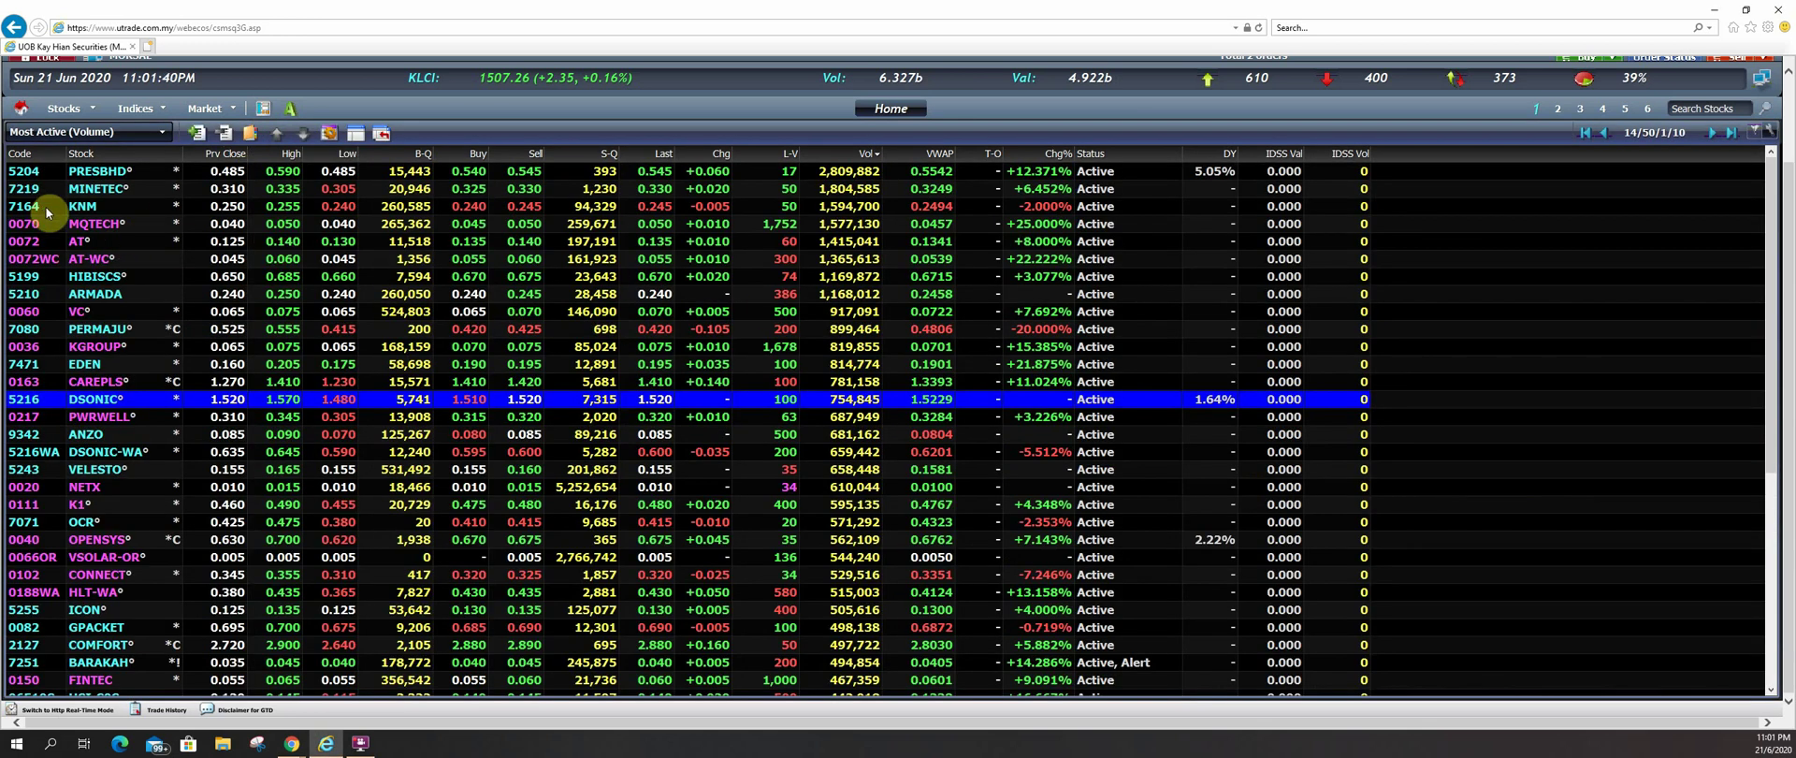
pyautogui.click(359, 259)
pyautogui.press('Up')
pyautogui.press('Up')
pyautogui.press('Up')
pyautogui.click(441, 238)
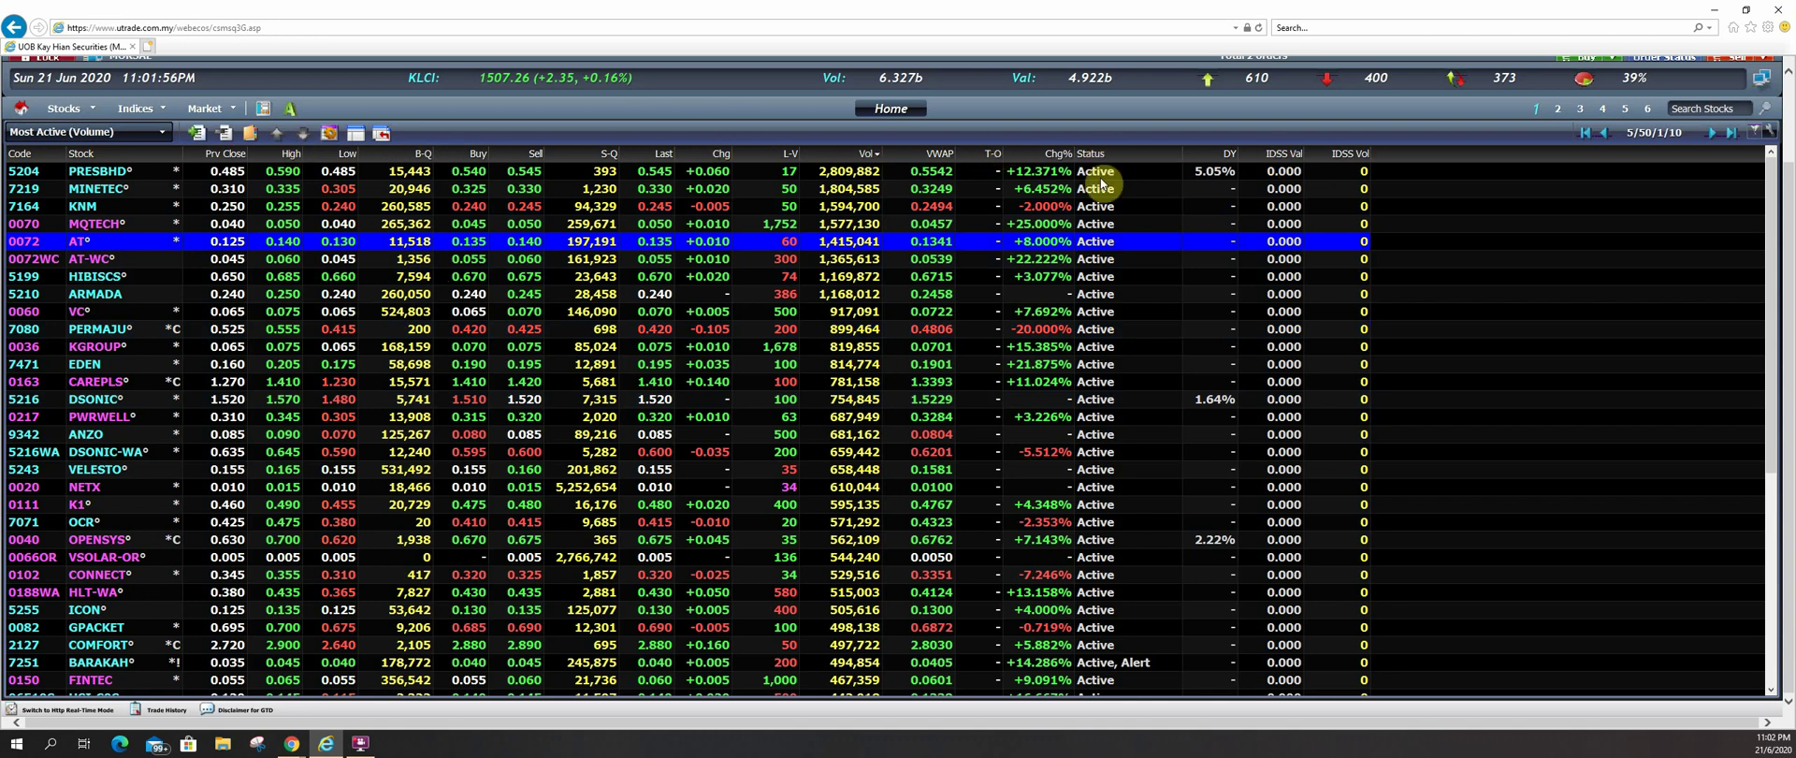
# - Move the Status column of the Most Active list to the end, after IDSS Vol, and open the options for inserting a column
pyautogui.moveTo(1113, 153); pyautogui.dragTo(1360, 138)
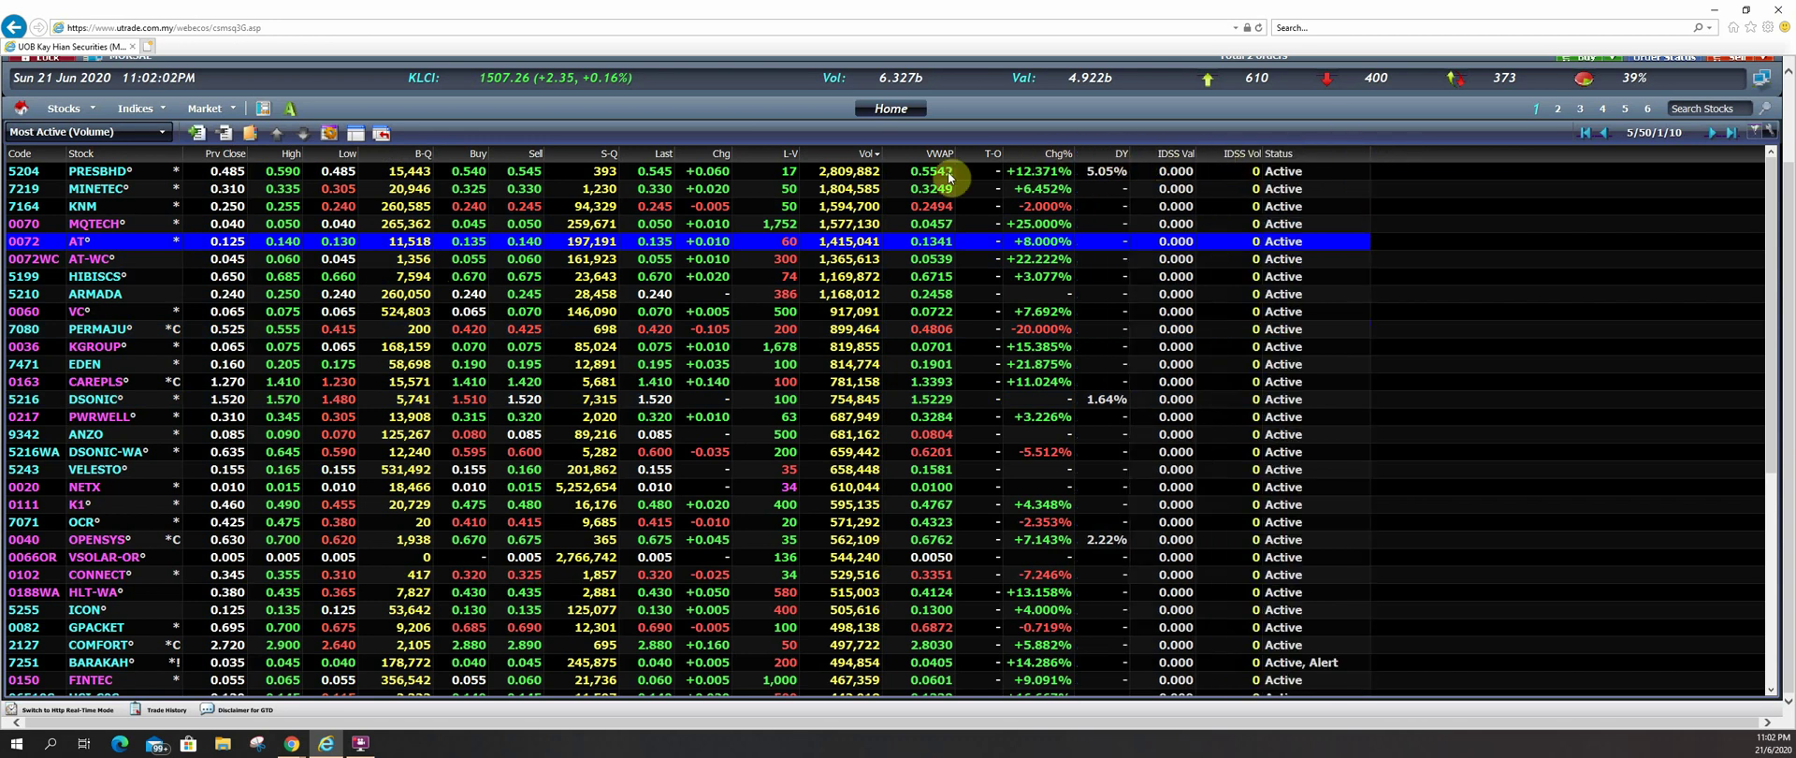
pyautogui.rightClick(1401, 155)
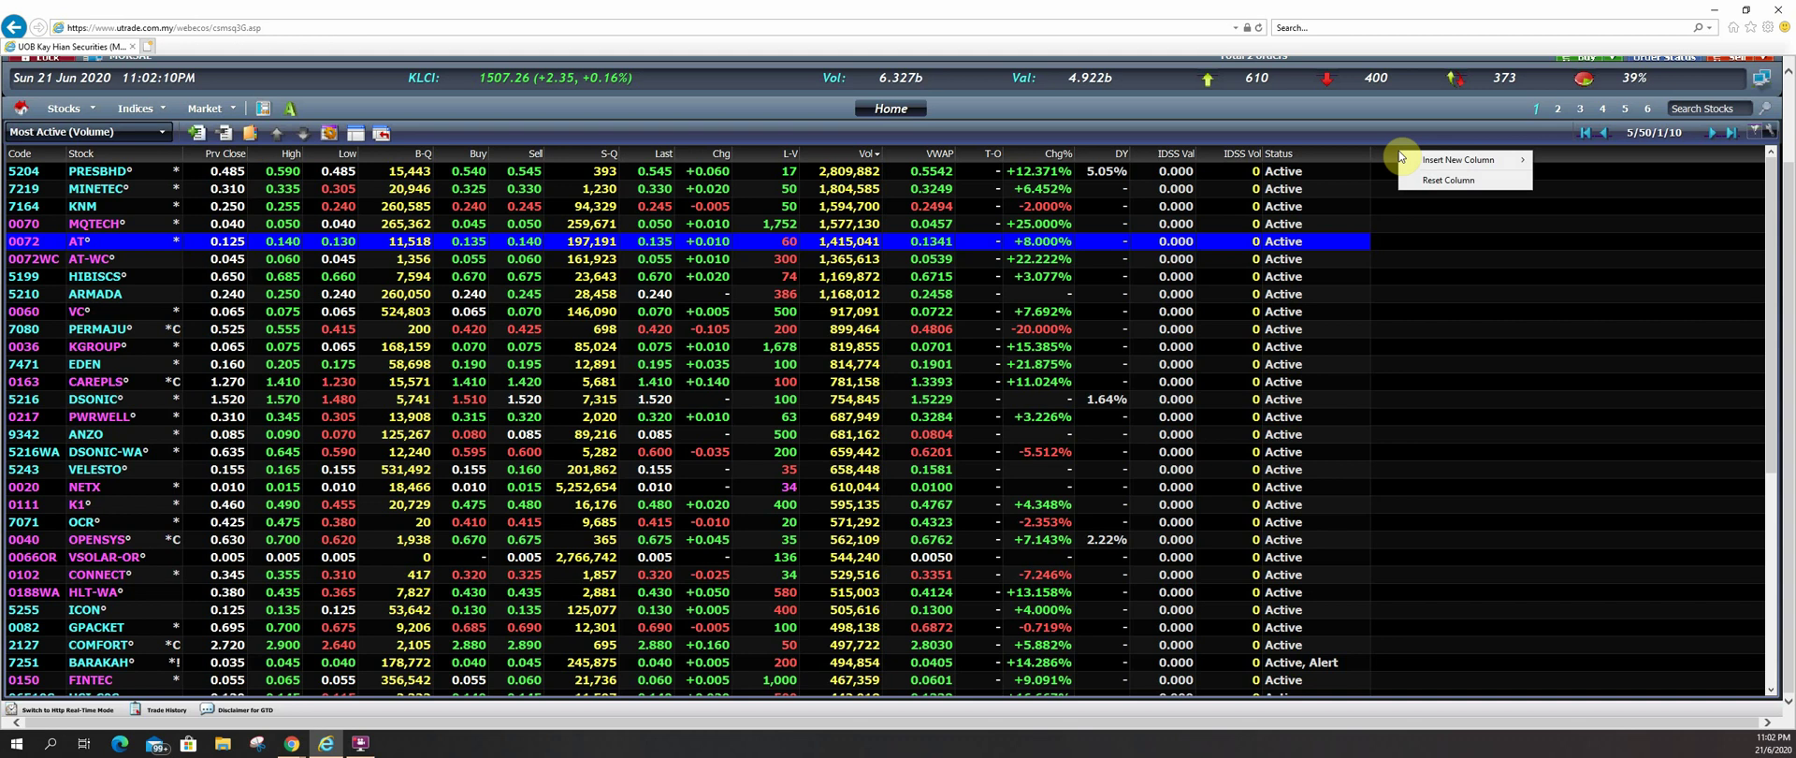
pyautogui.moveTo(1416, 163)
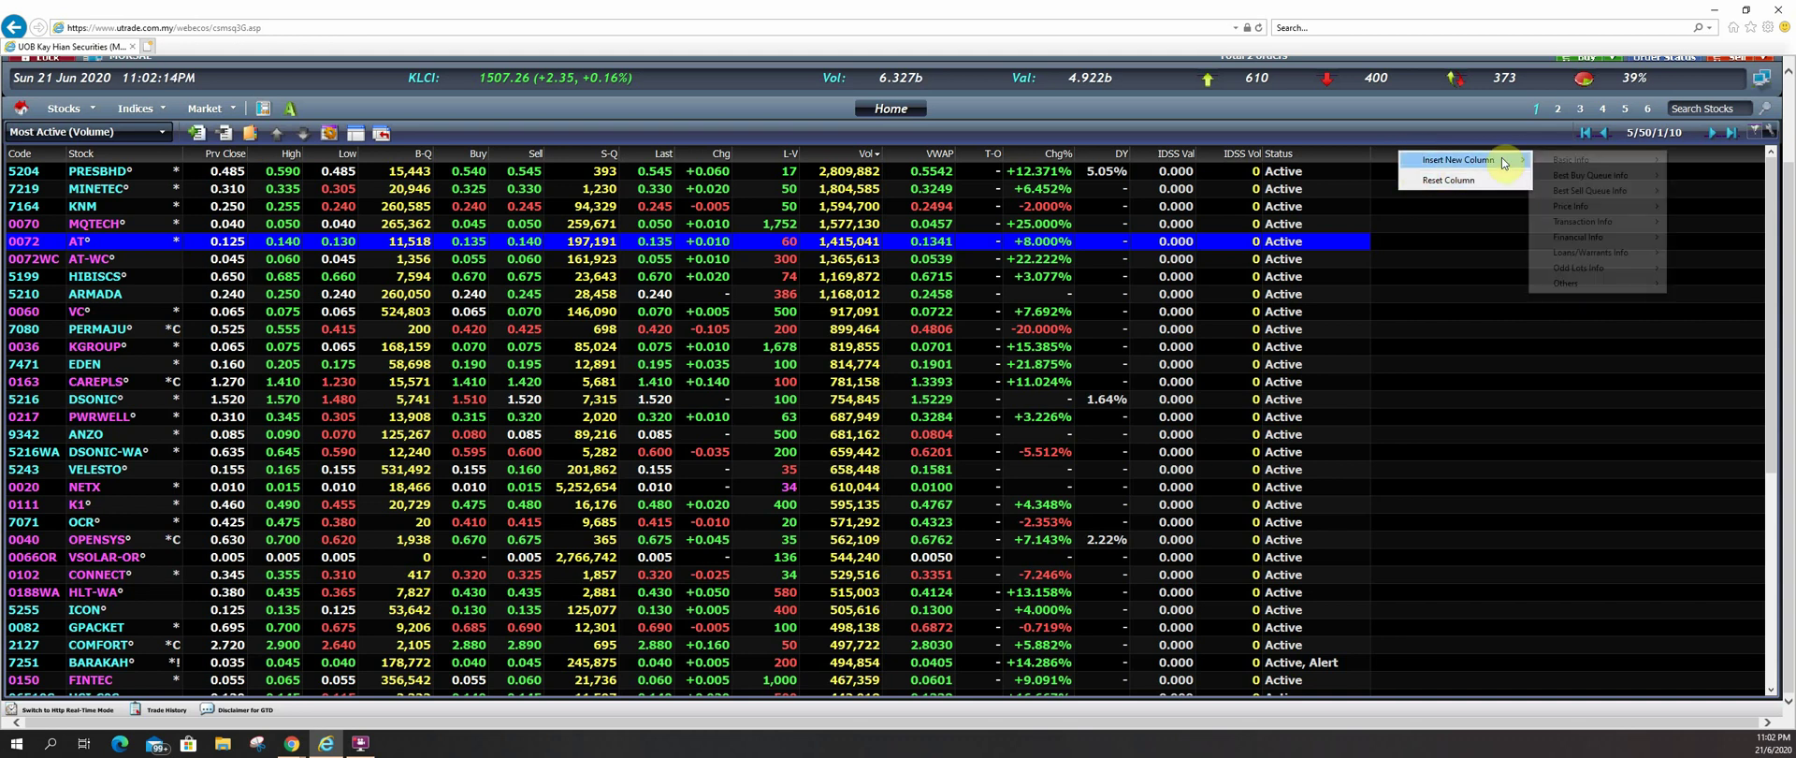
# - Try out an RSS+IDSS+PDT Value transaction column between Sell and S-Q, and remove it again
pyautogui.rightClick(560, 154)
pyautogui.moveTo(573, 162)
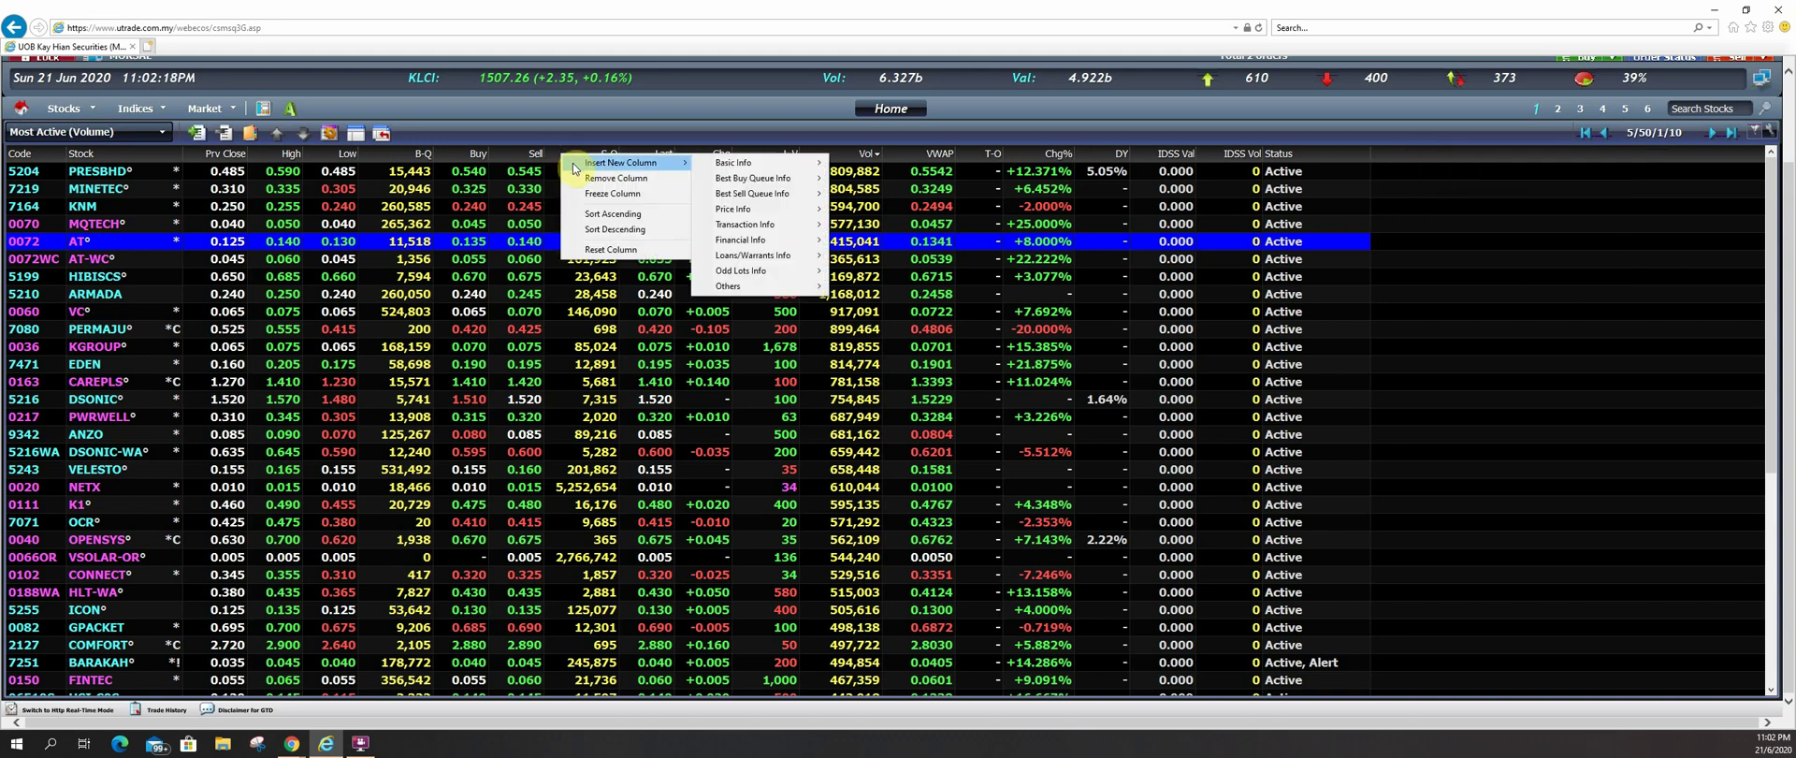
pyautogui.moveTo(716, 167)
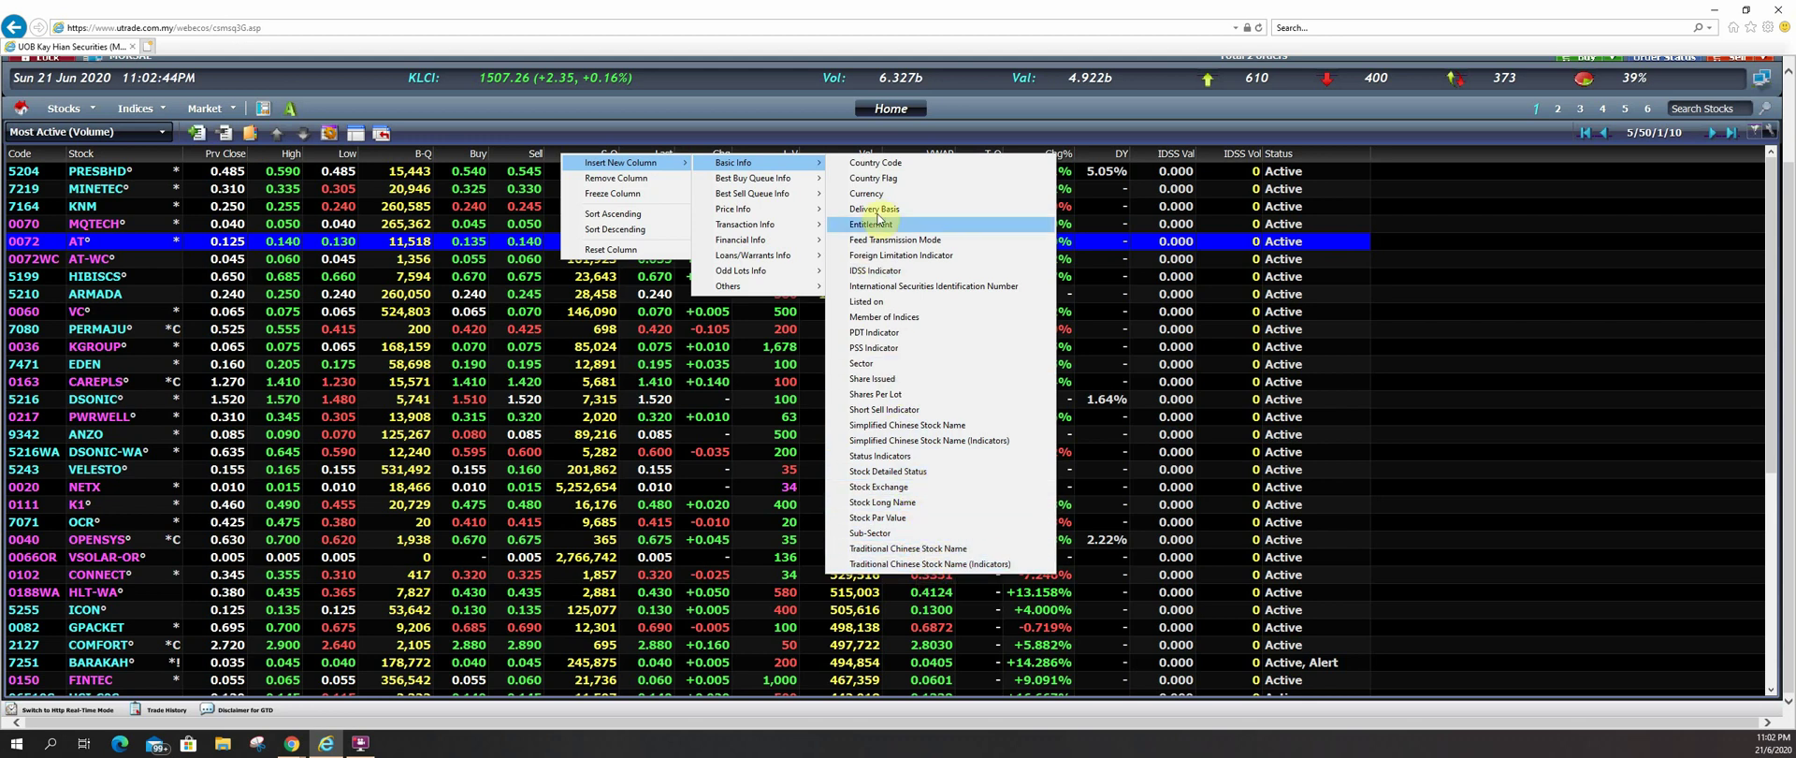
pyautogui.moveTo(779, 182)
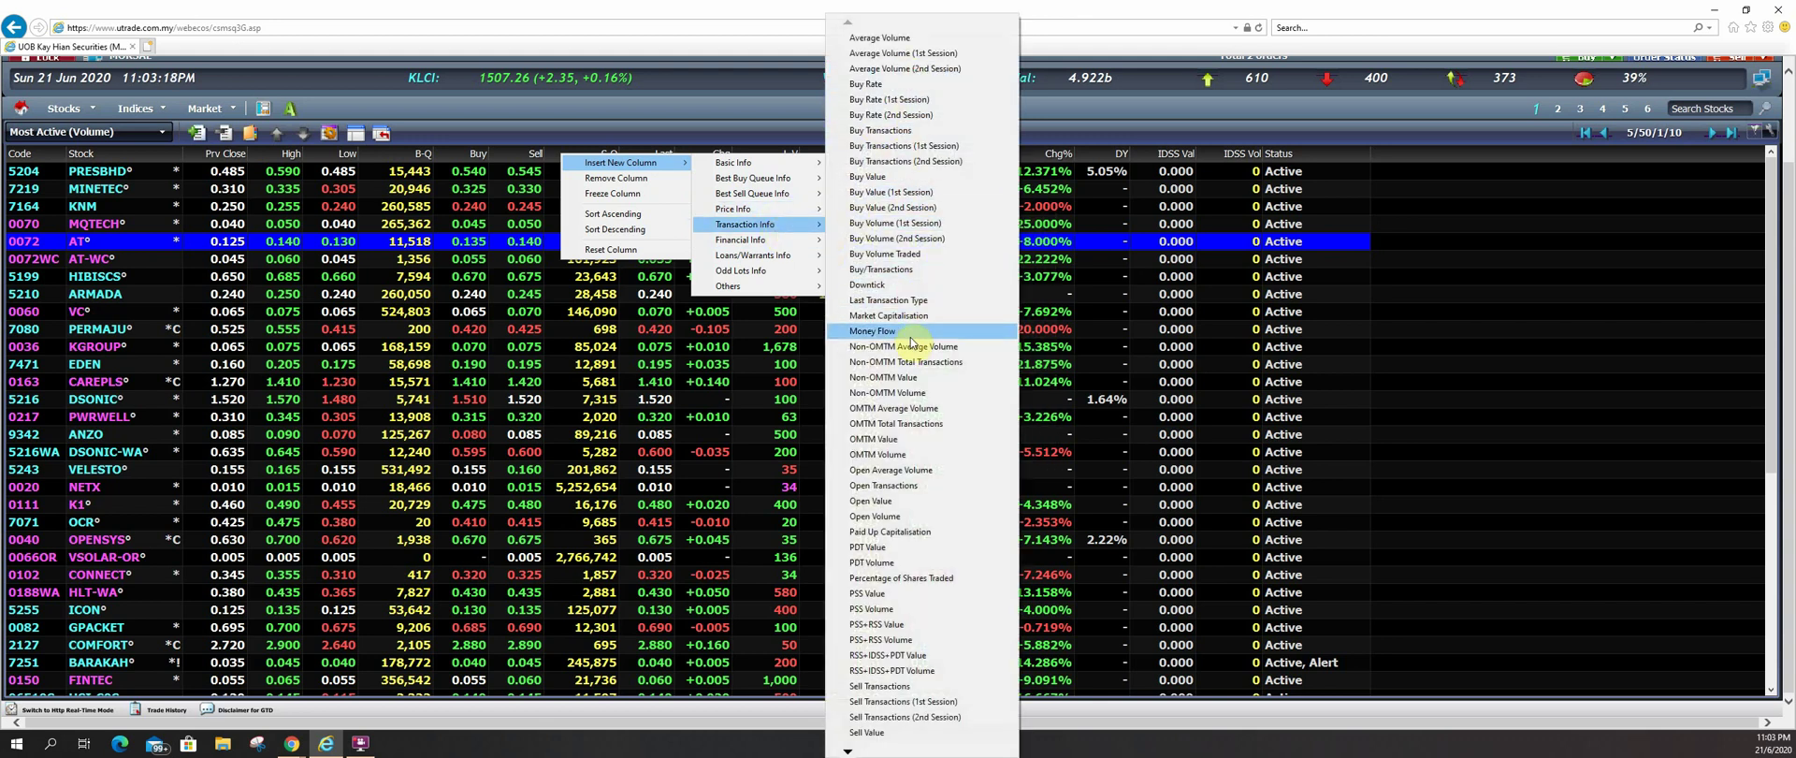
pyautogui.click(888, 655)
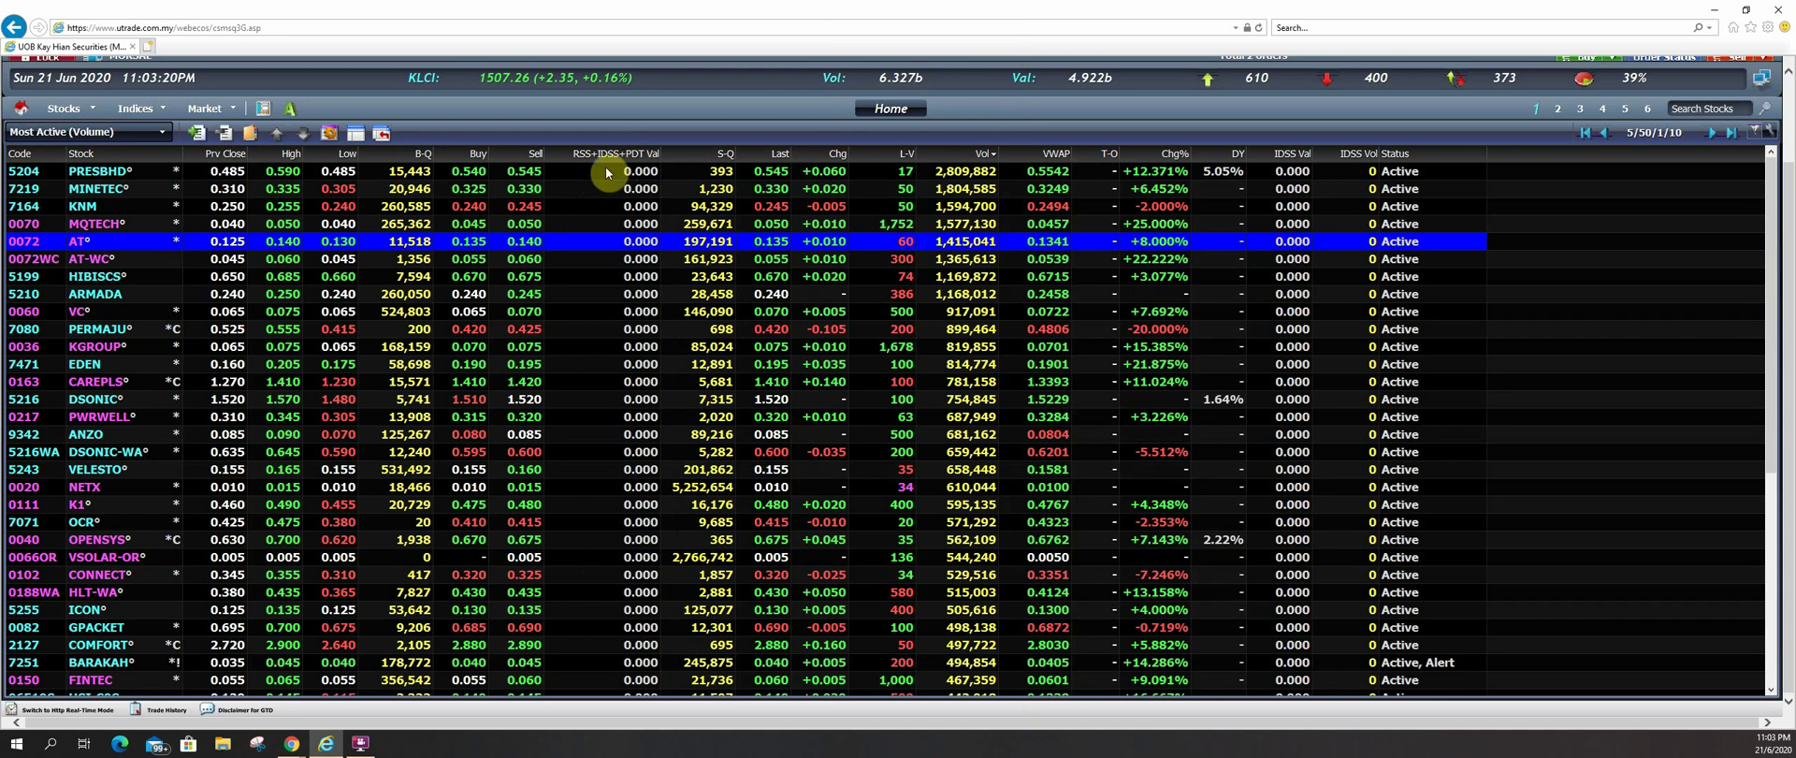
pyautogui.rightClick(633, 156)
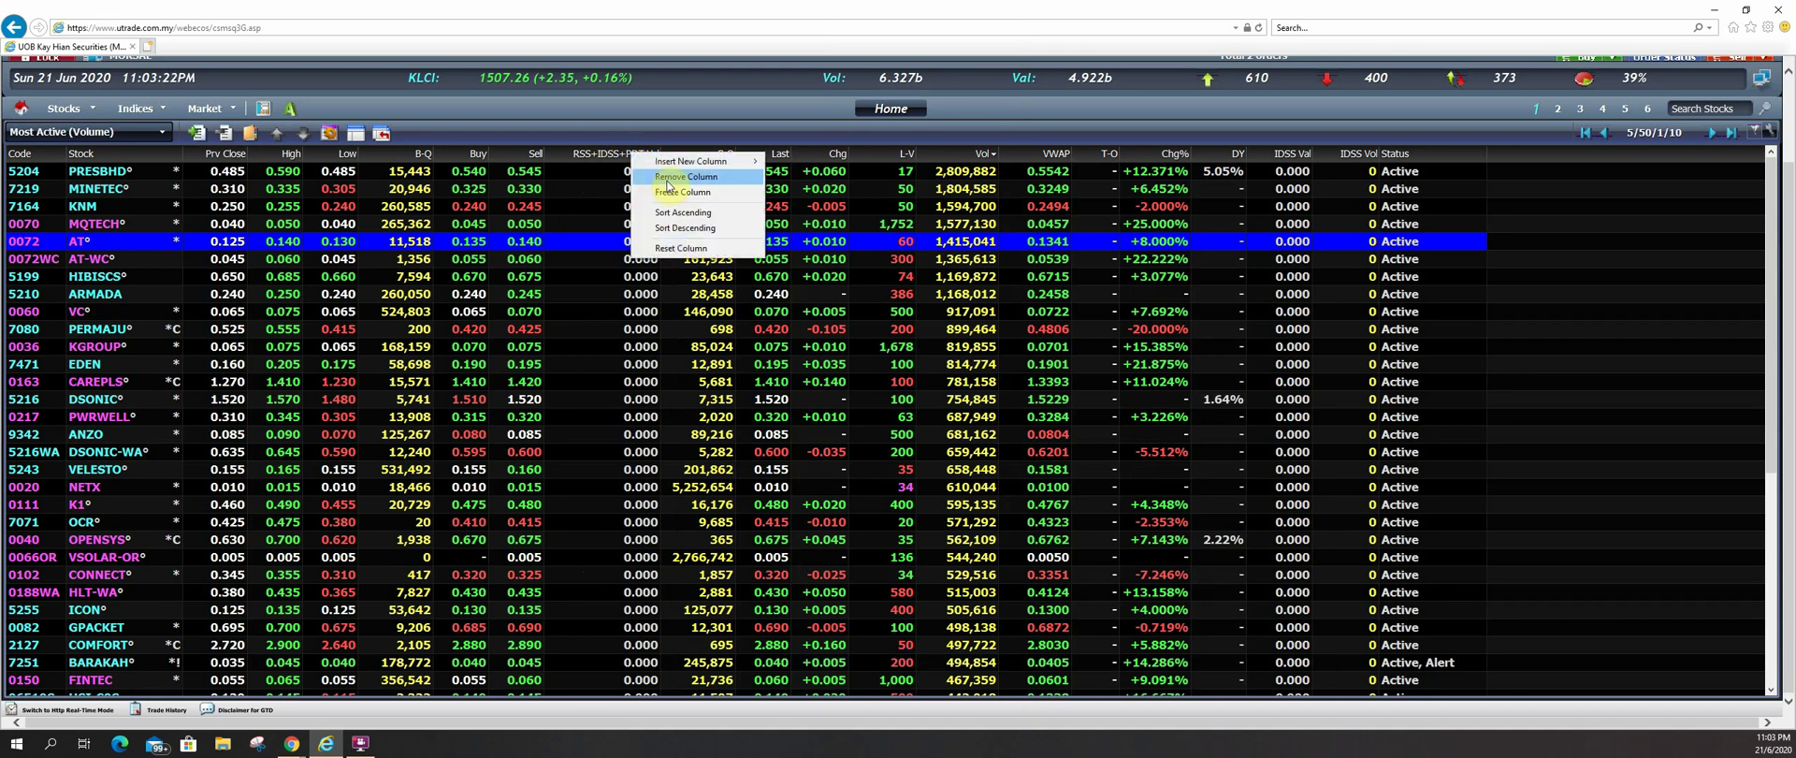
pyautogui.click(668, 176)
# - Insert the Price/Earnings Ratio financial column and place it directly after the DY column
pyautogui.rightClick(635, 154)
pyautogui.moveTo(667, 161)
pyautogui.moveTo(842, 223)
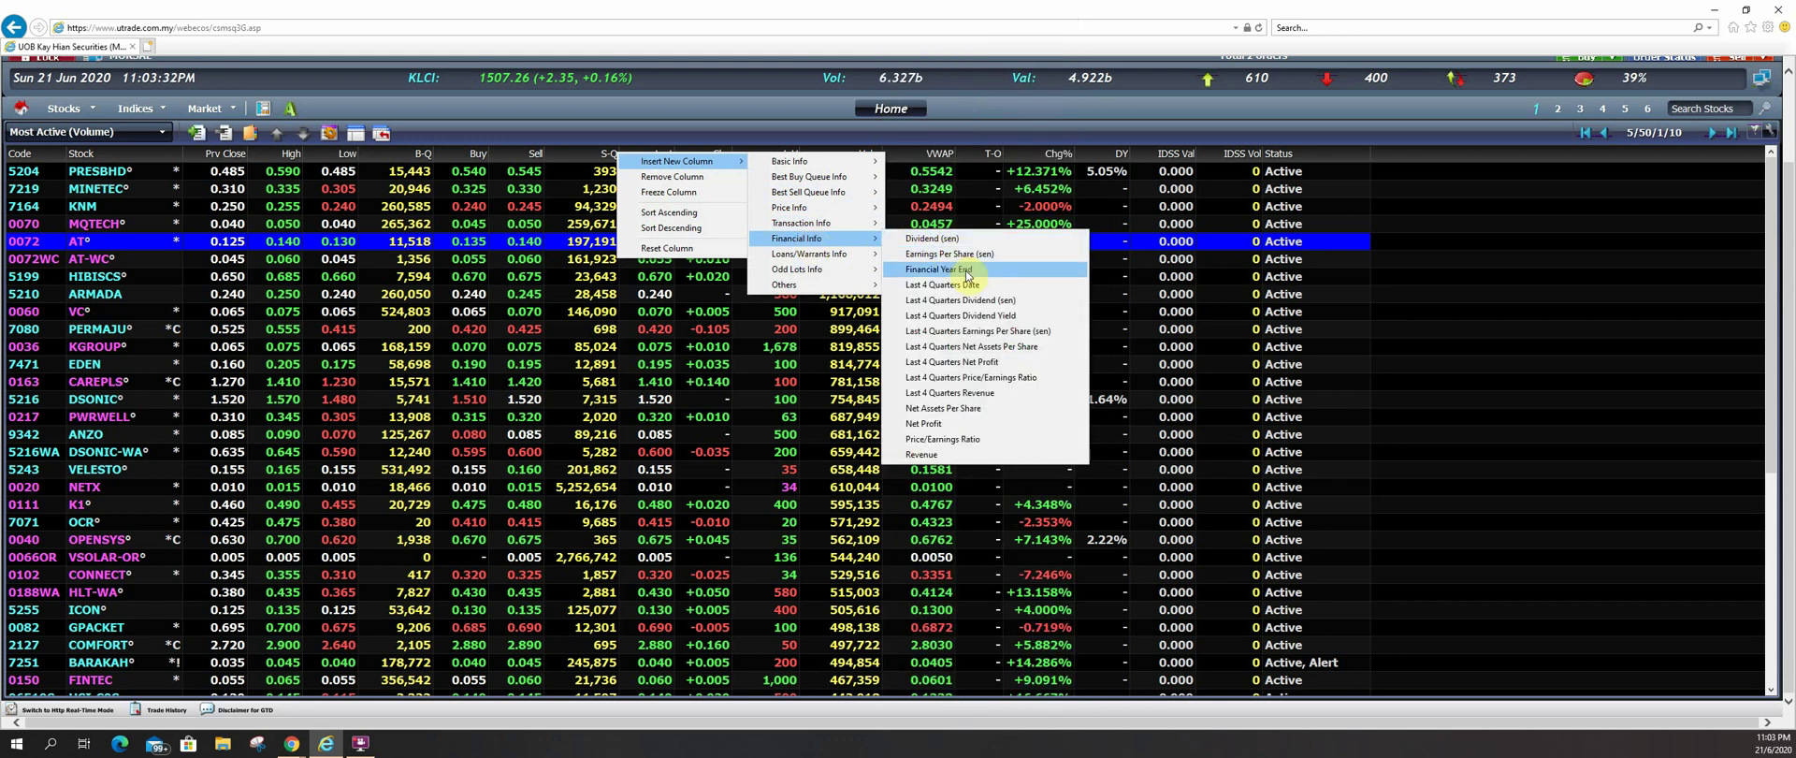
pyautogui.click(1035, 443)
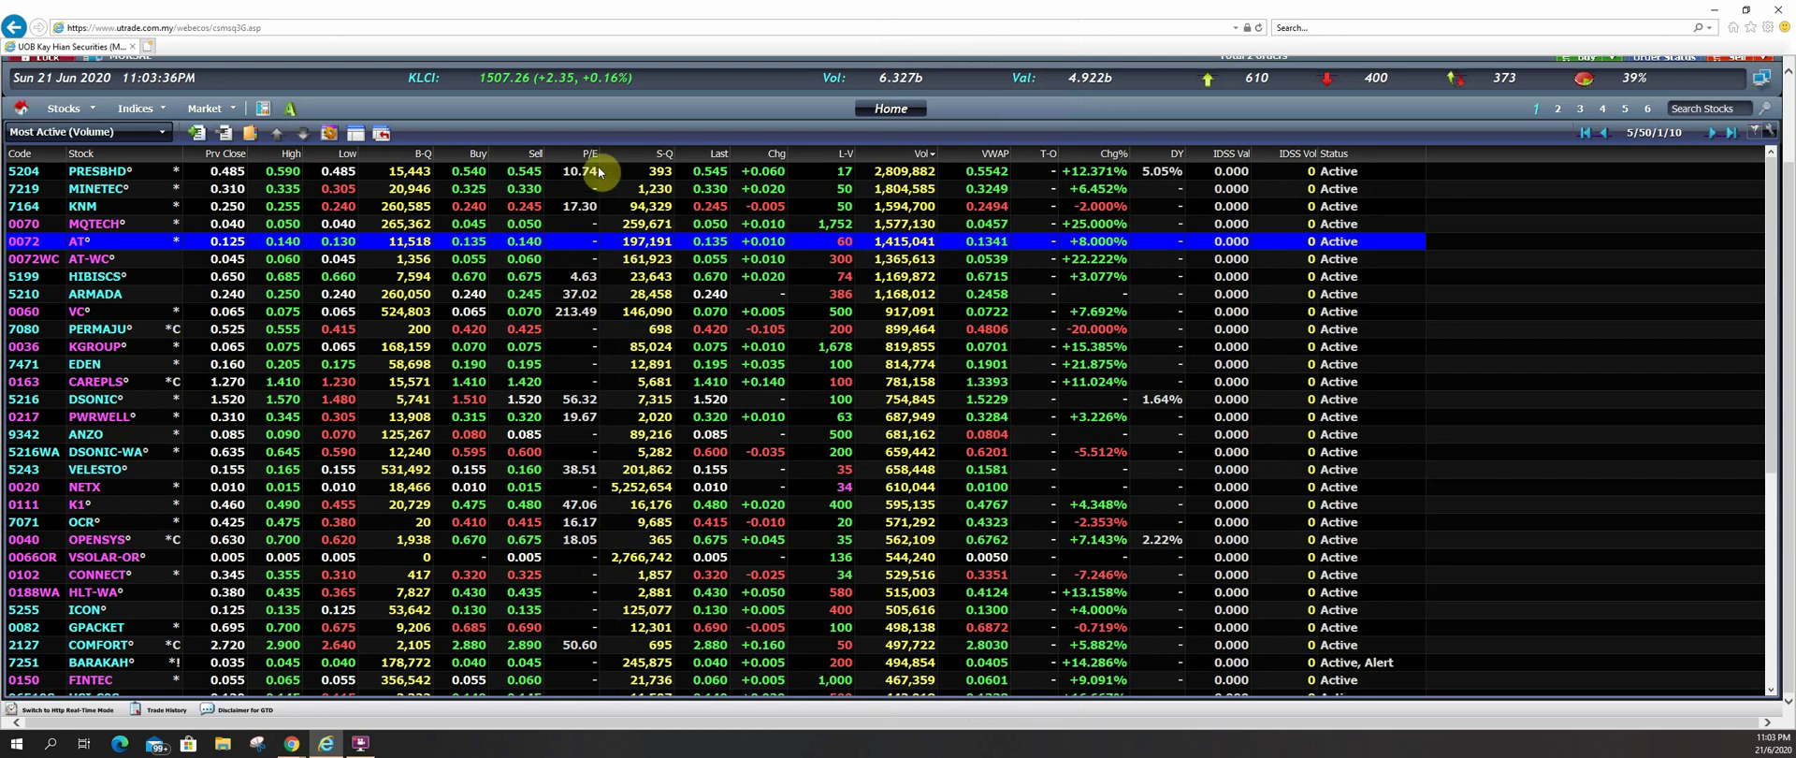
pyautogui.moveTo(1265, 150); pyautogui.dragTo(1263, 151)
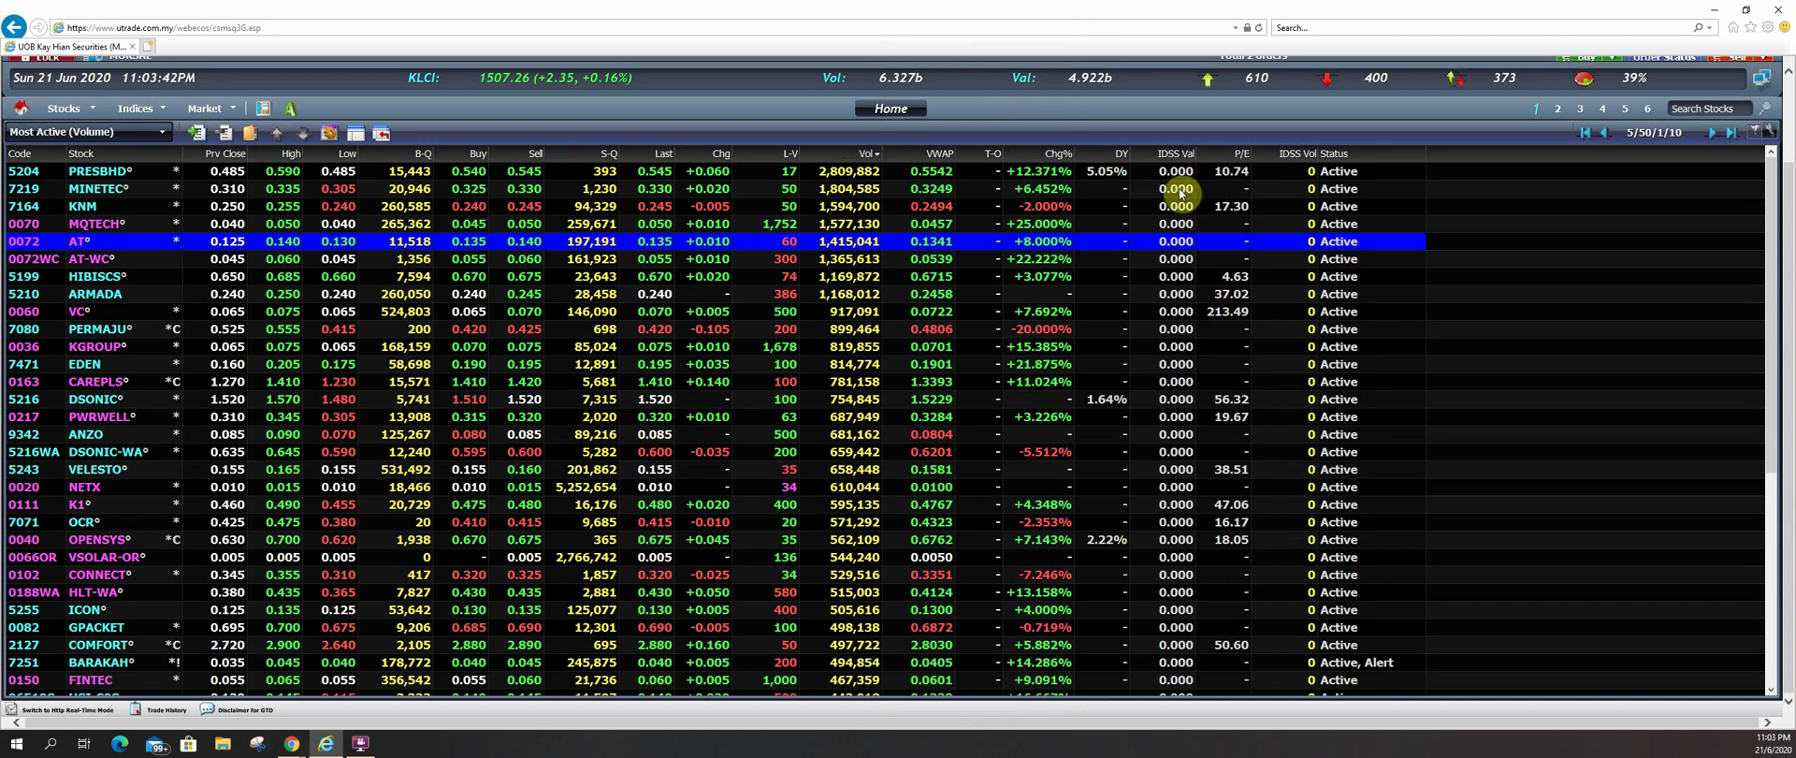
pyautogui.moveTo(1216, 150); pyautogui.dragTo(1127, 149)
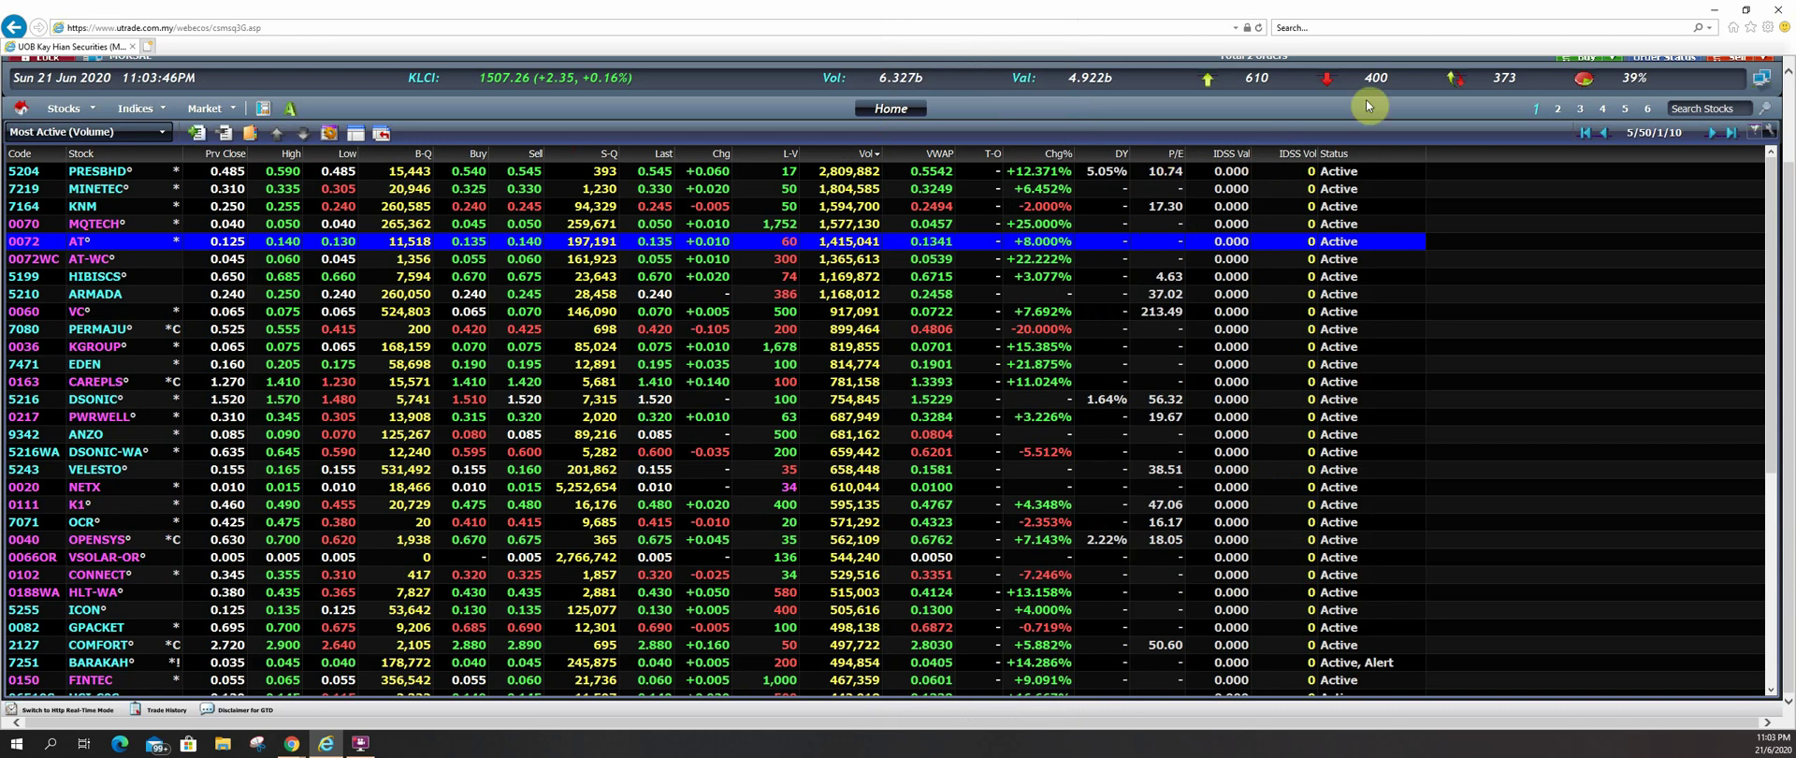
# - Insert the Direct Business Transaction Value column after the Status column
pyautogui.rightClick(1443, 156)
pyautogui.moveTo(1506, 159)
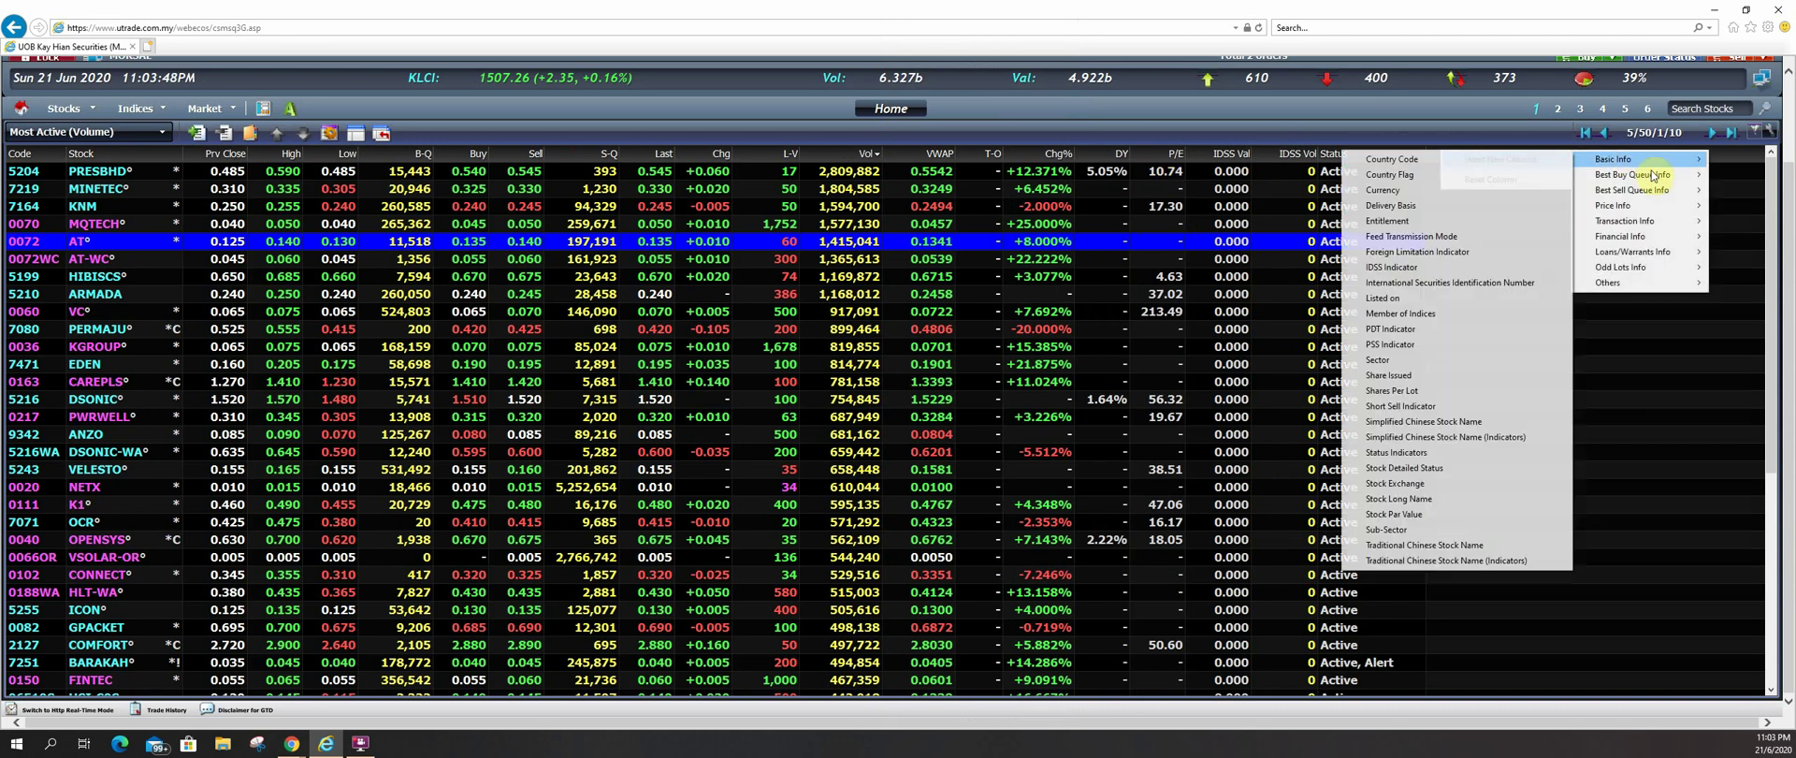
pyautogui.moveTo(1660, 242)
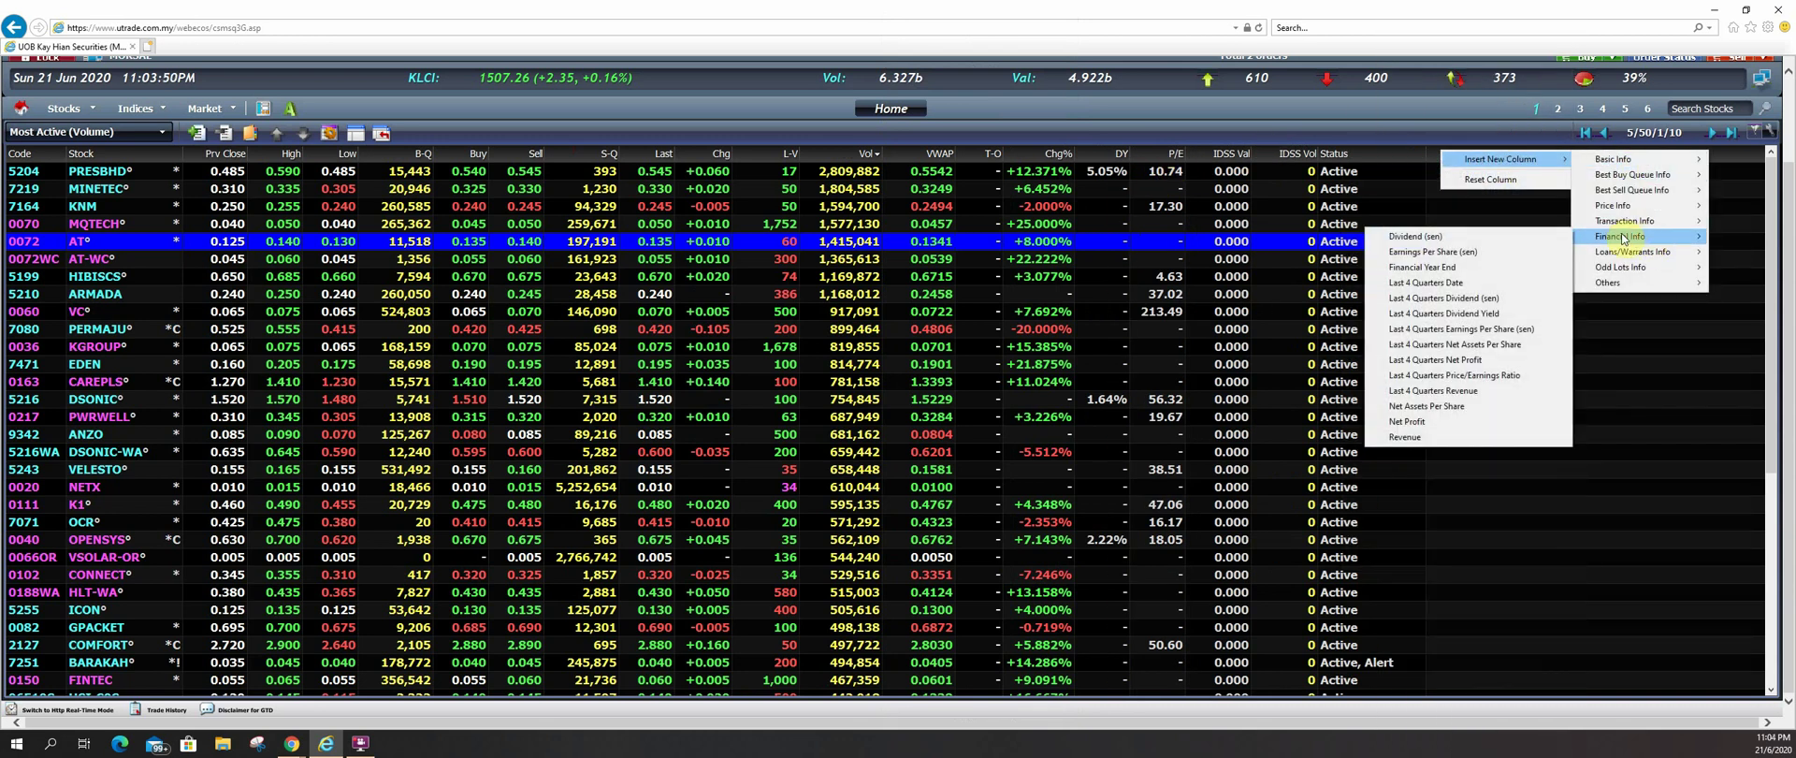
pyautogui.moveTo(1568, 252)
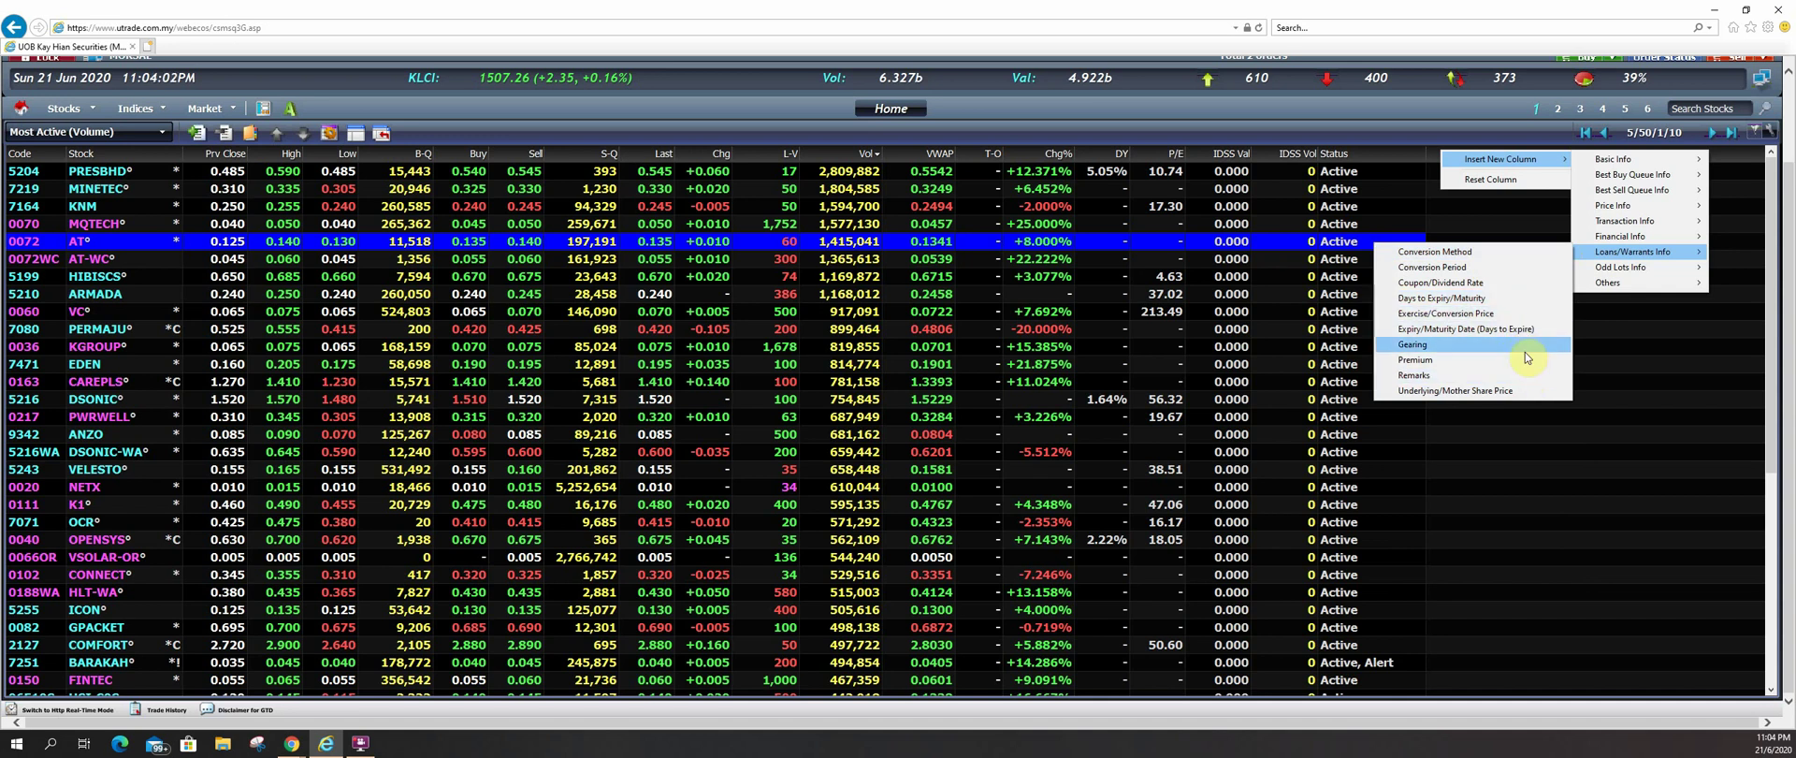
pyautogui.moveTo(1609, 270)
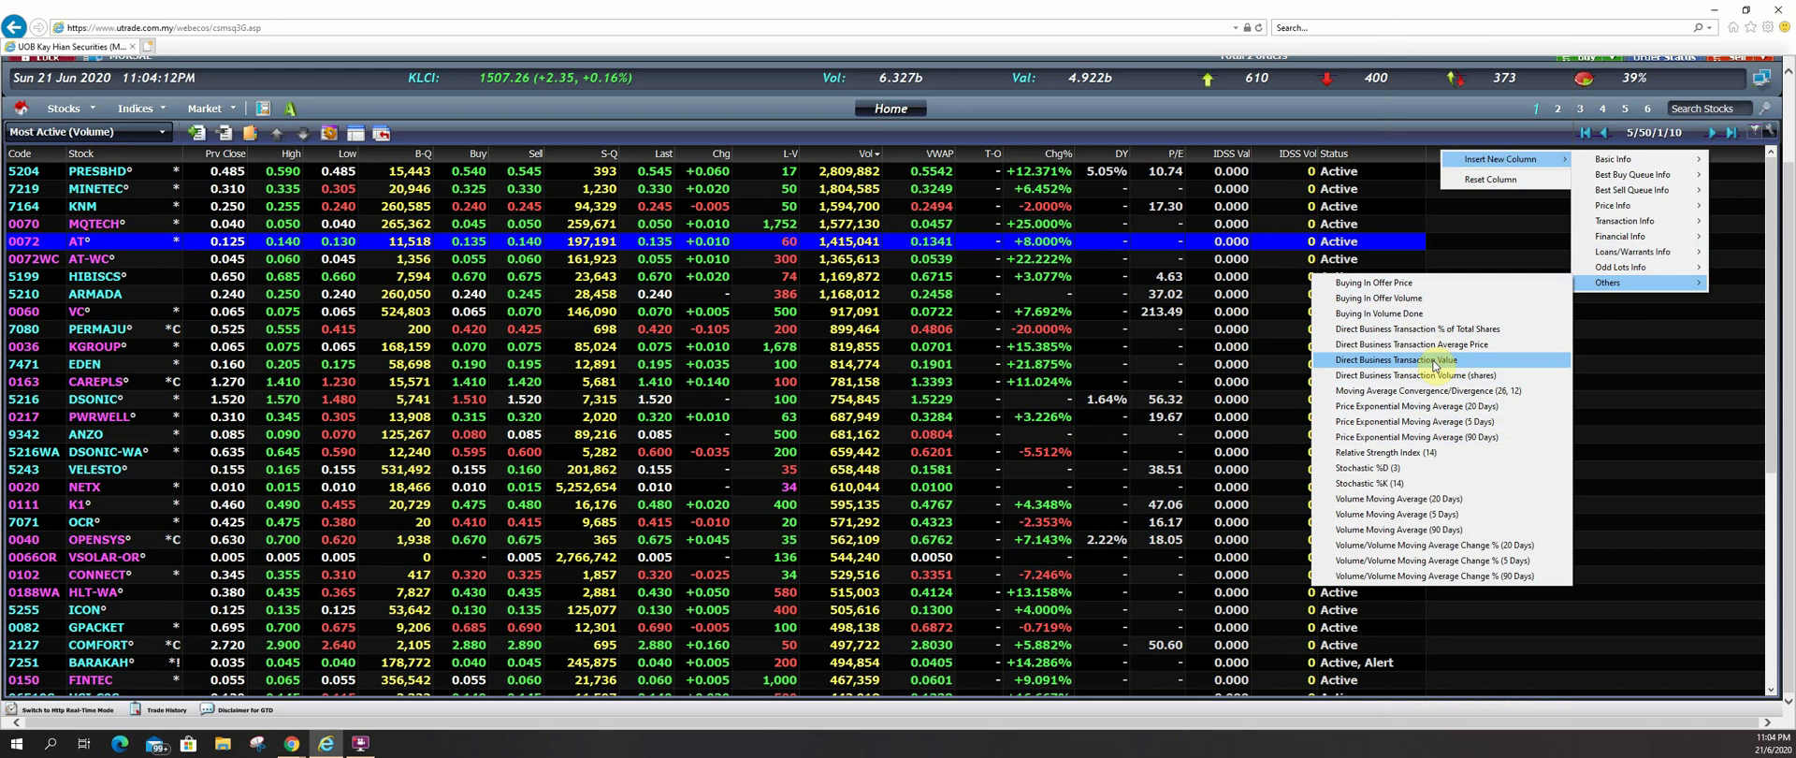
pyautogui.click(1437, 361)
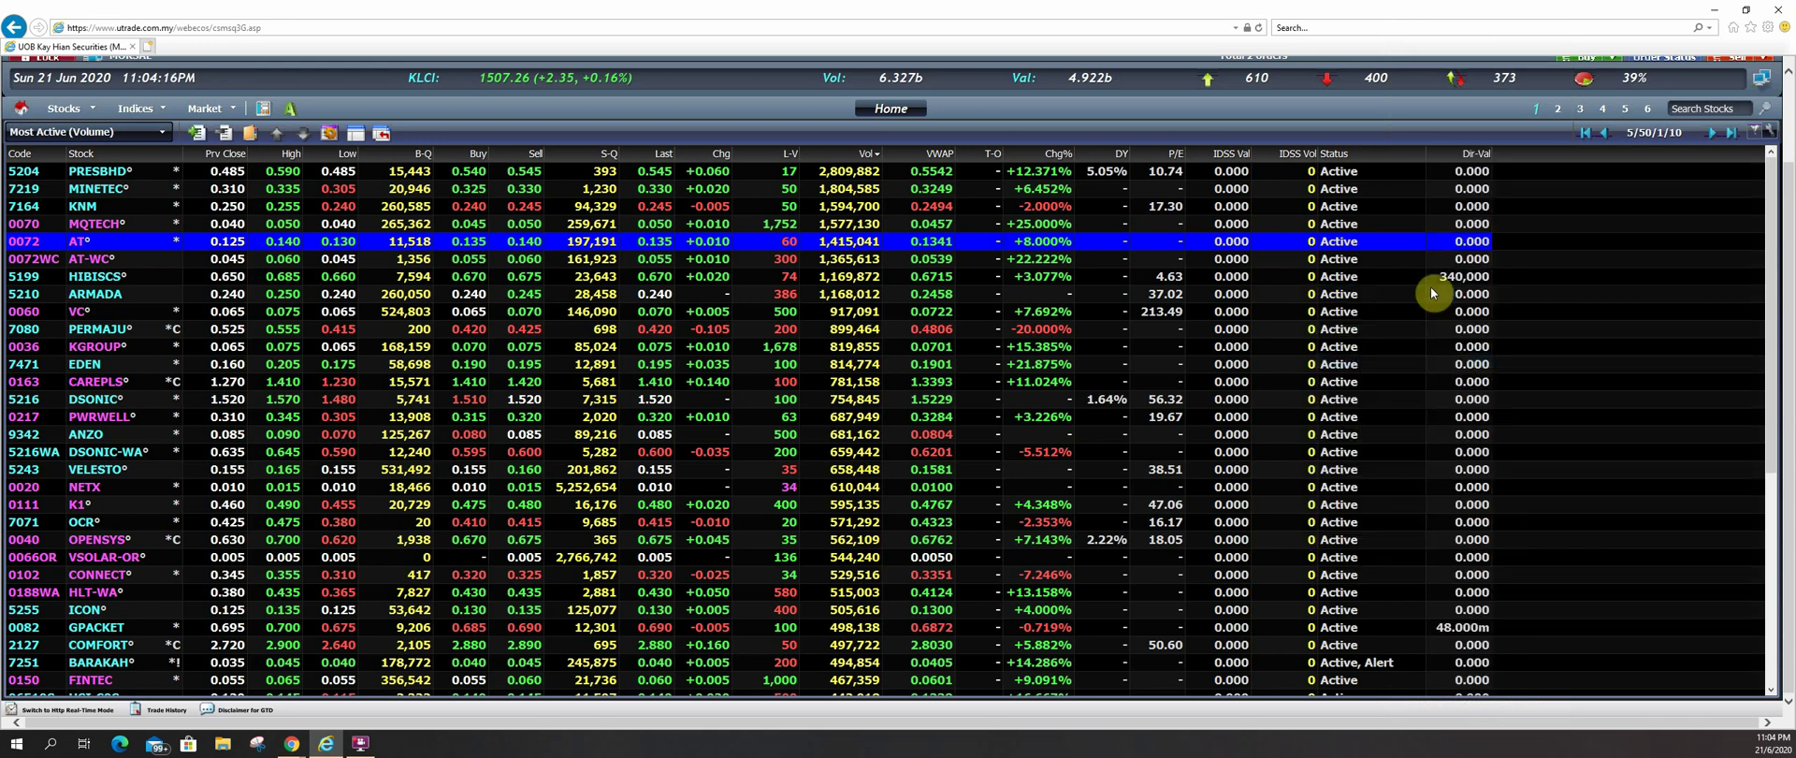
# - Select GPACKET to check its Dir-Val entry, and move the Dir-Val column in front of Status
pyautogui.scroll(-5, 1423, 318)
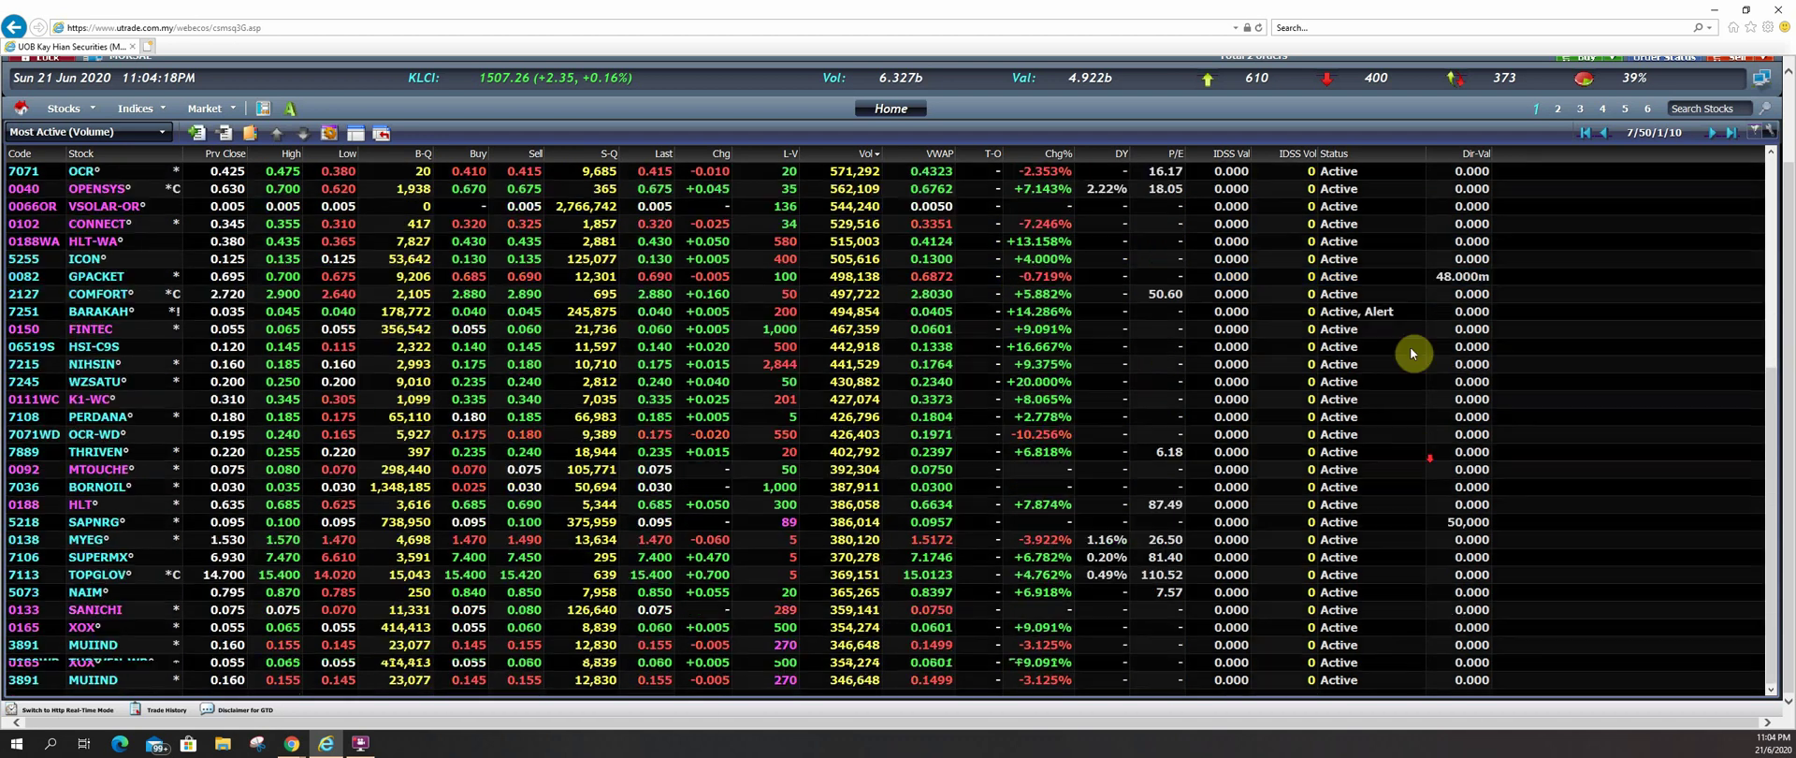
pyautogui.click(1414, 276)
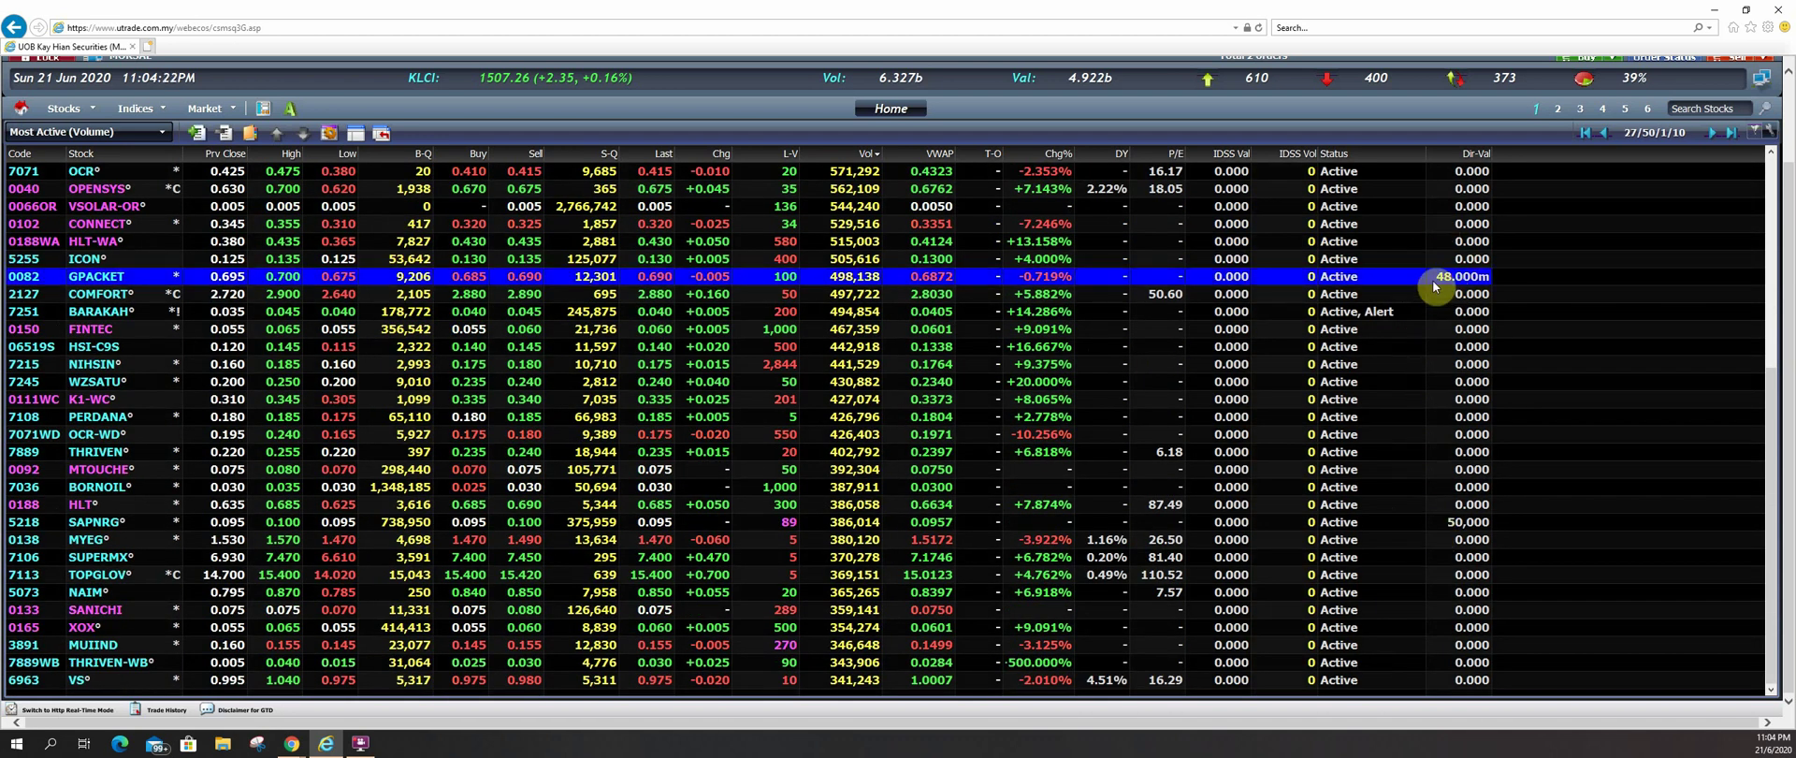
pyautogui.scroll(7, 1432, 391)
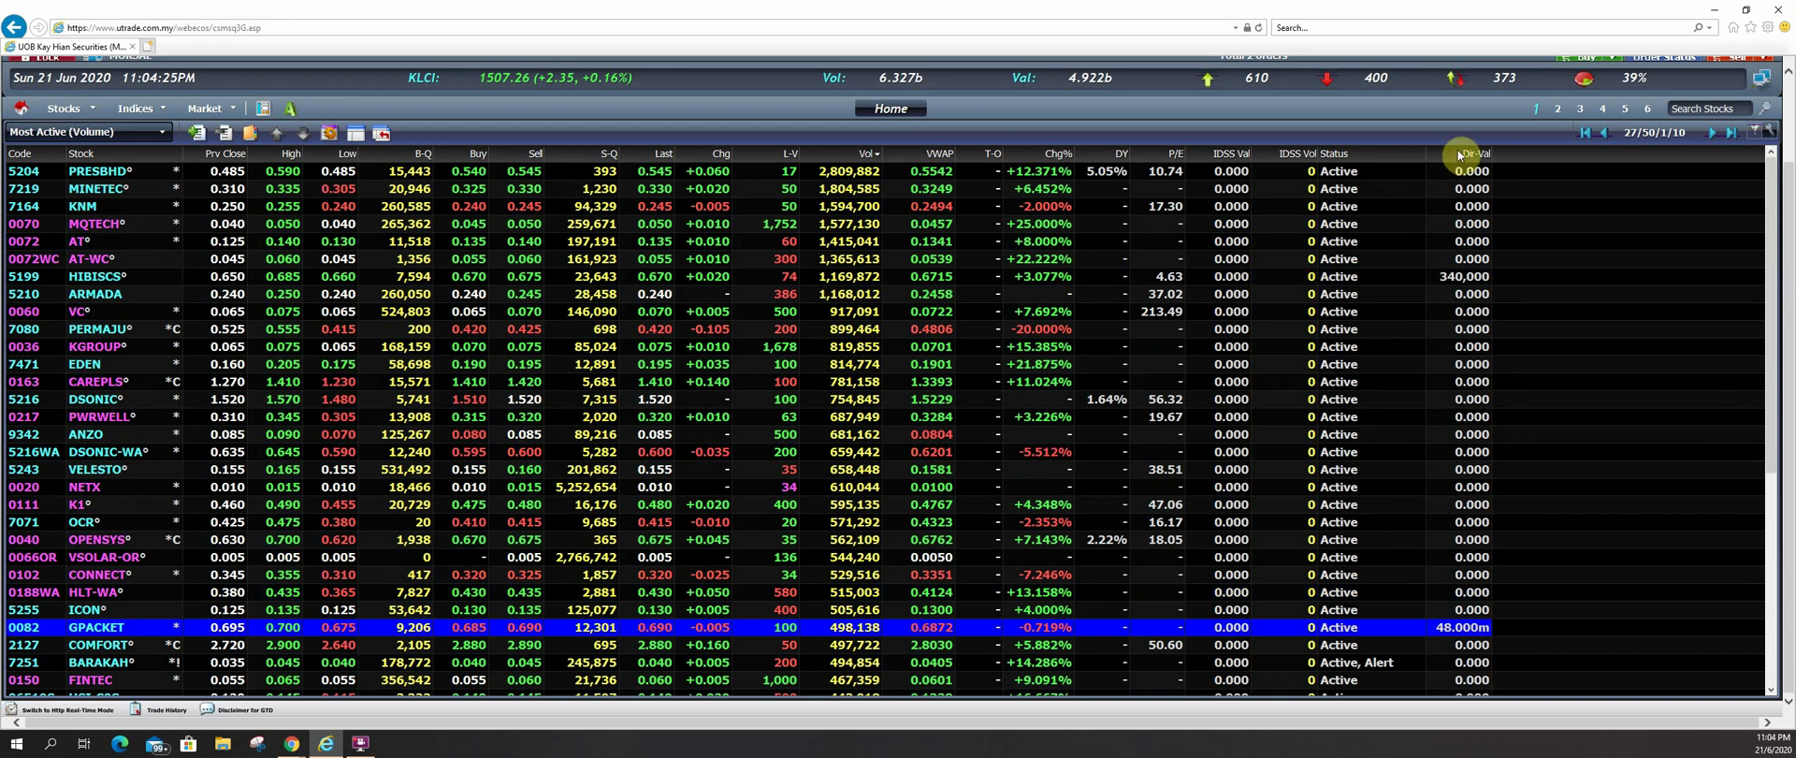
pyautogui.moveTo(1381, 161); pyautogui.dragTo(1314, 151)
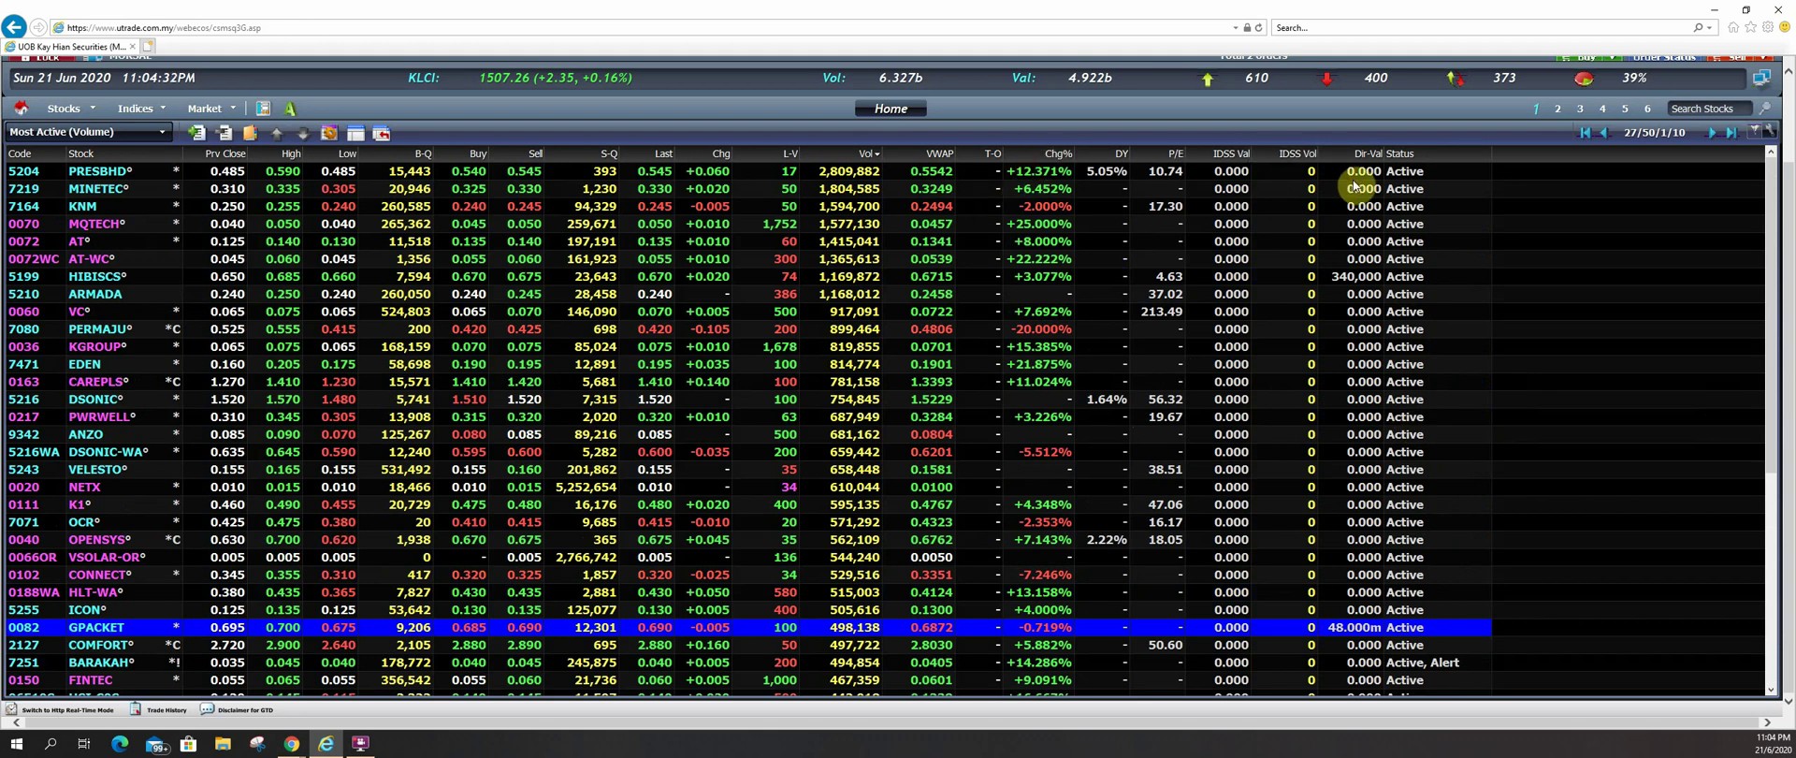
pyautogui.moveTo(1341, 167); pyautogui.dragTo(1015, 166)
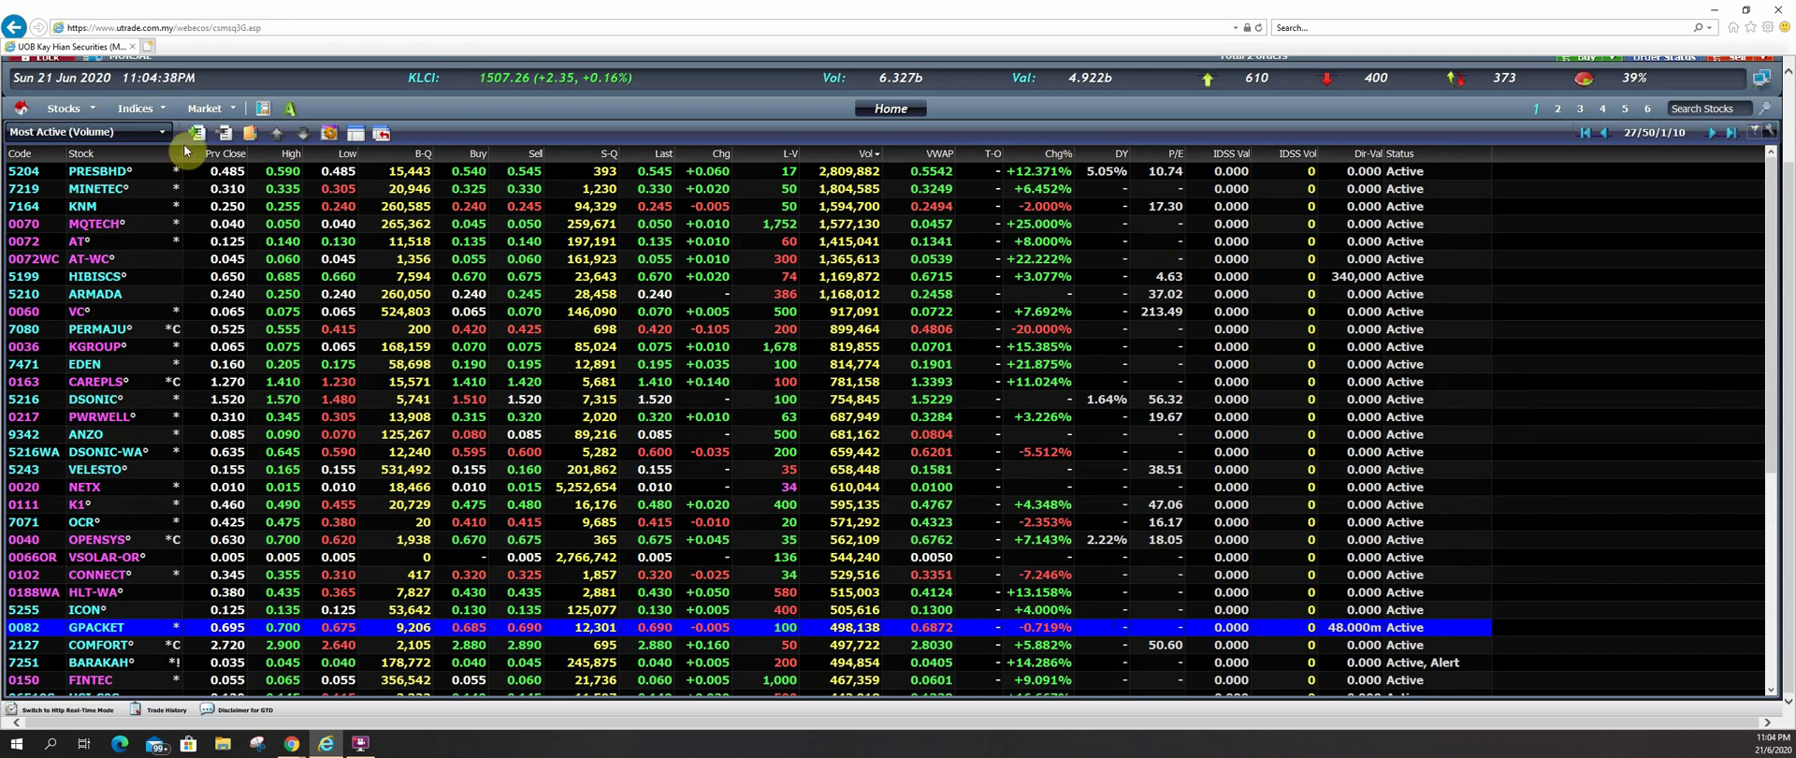
# - Sort the list by Dir-Val in descending order and select DSONIC
pyautogui.click(1358, 156)
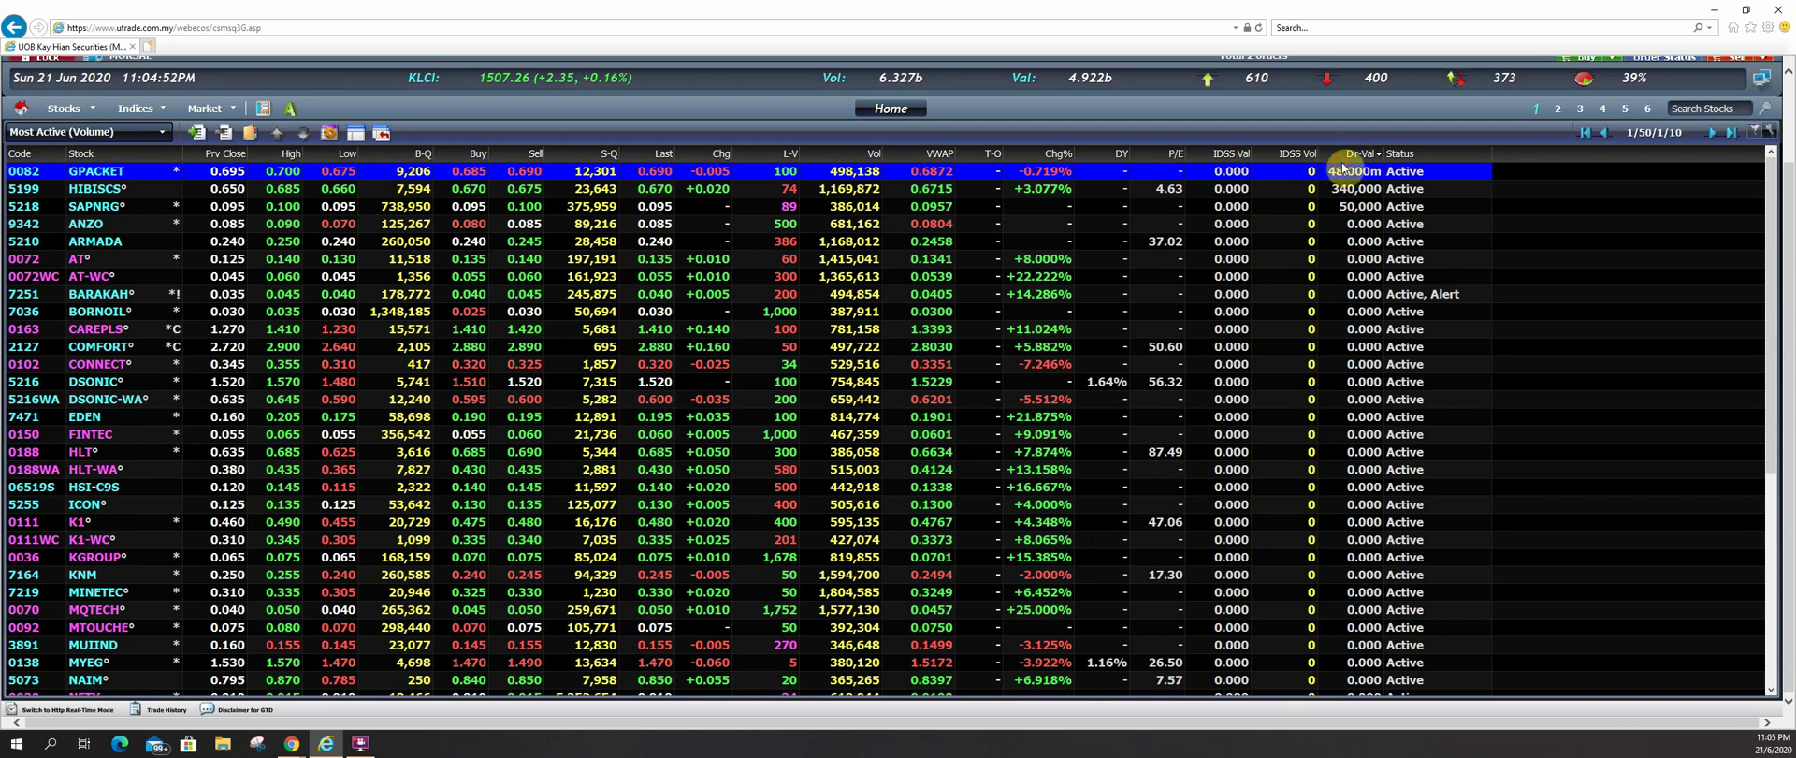
pyautogui.click(1339, 154)
pyautogui.click(1339, 154)
pyautogui.click(1336, 190)
pyautogui.click(1353, 243)
pyautogui.click(1355, 384)
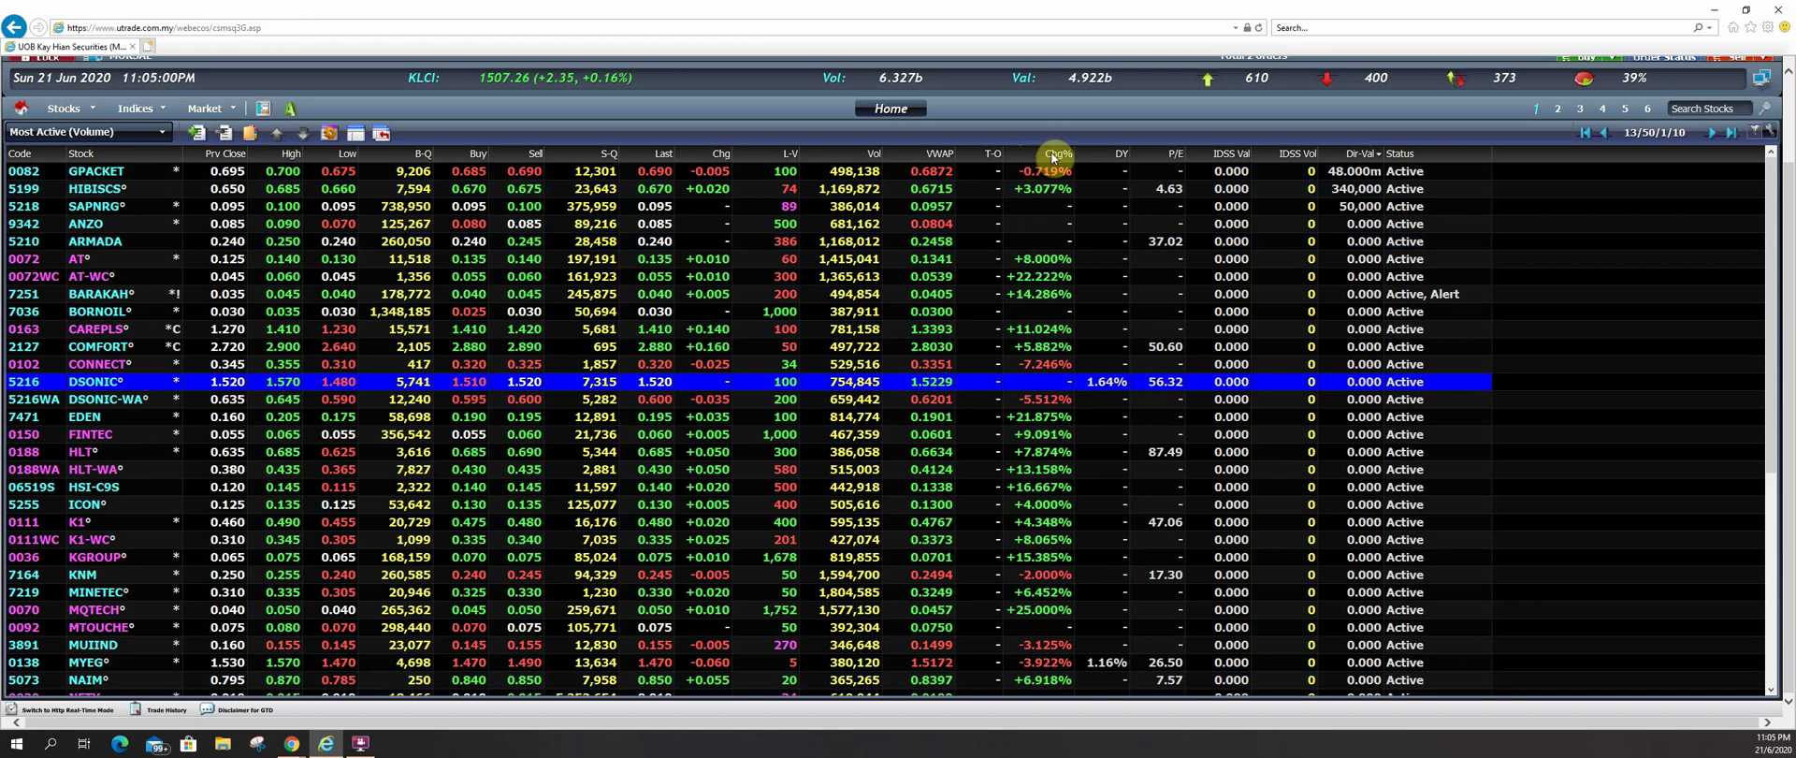
# - Sort the list by Chg% in descending order and look through the gaining and losing stocks
pyautogui.click(1052, 155)
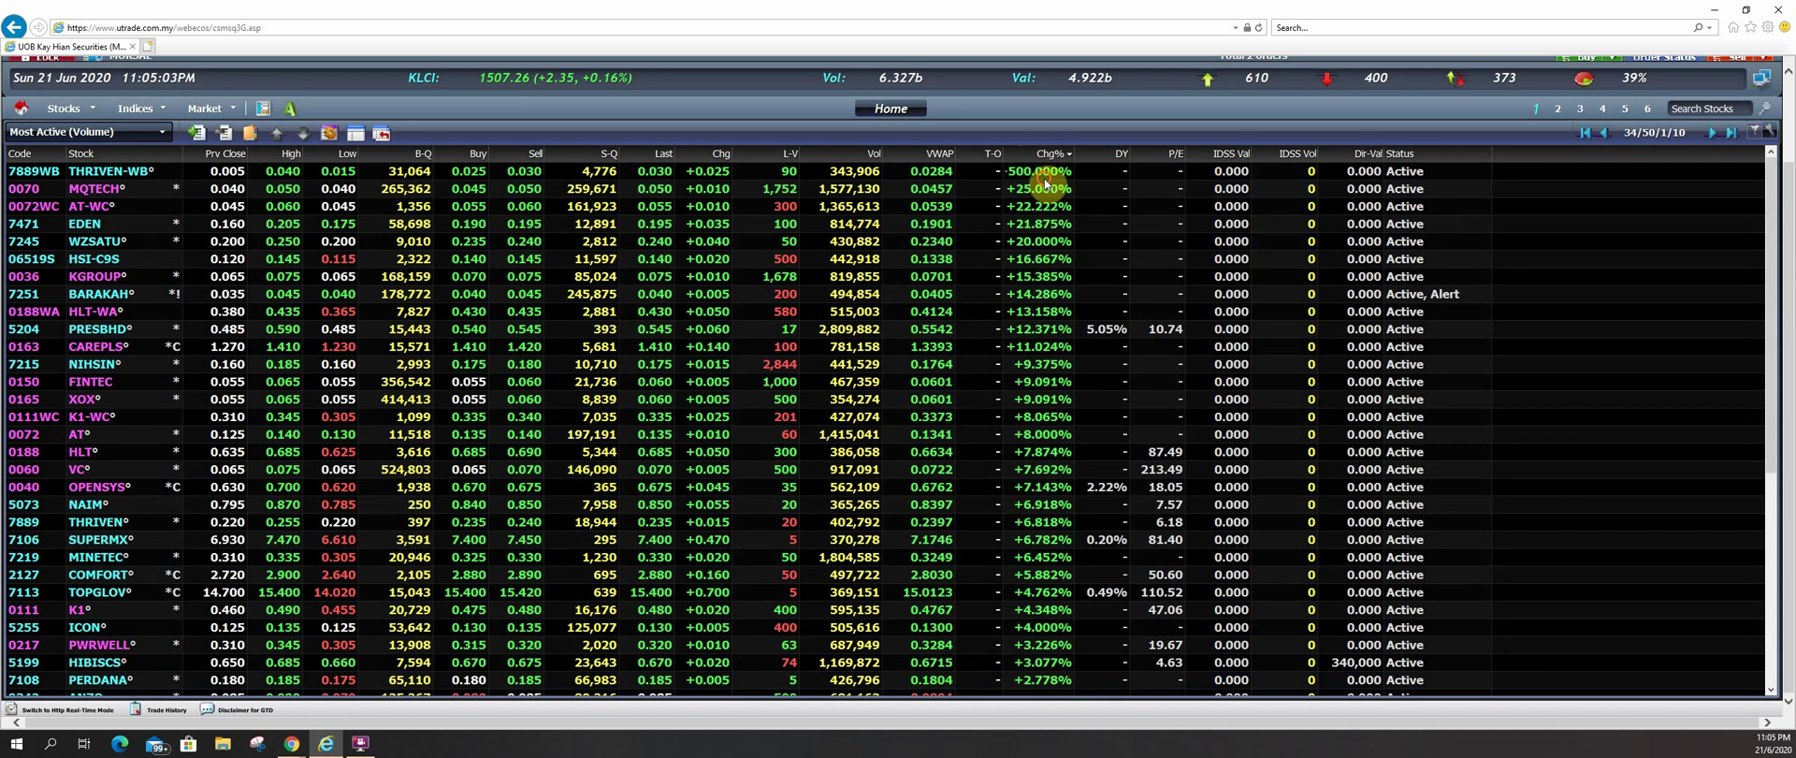
pyautogui.moveTo(1045, 182); pyautogui.dragTo(1051, 513)
pyautogui.scroll(-3, 1001, 522)
pyautogui.scroll(-3, 1002, 522)
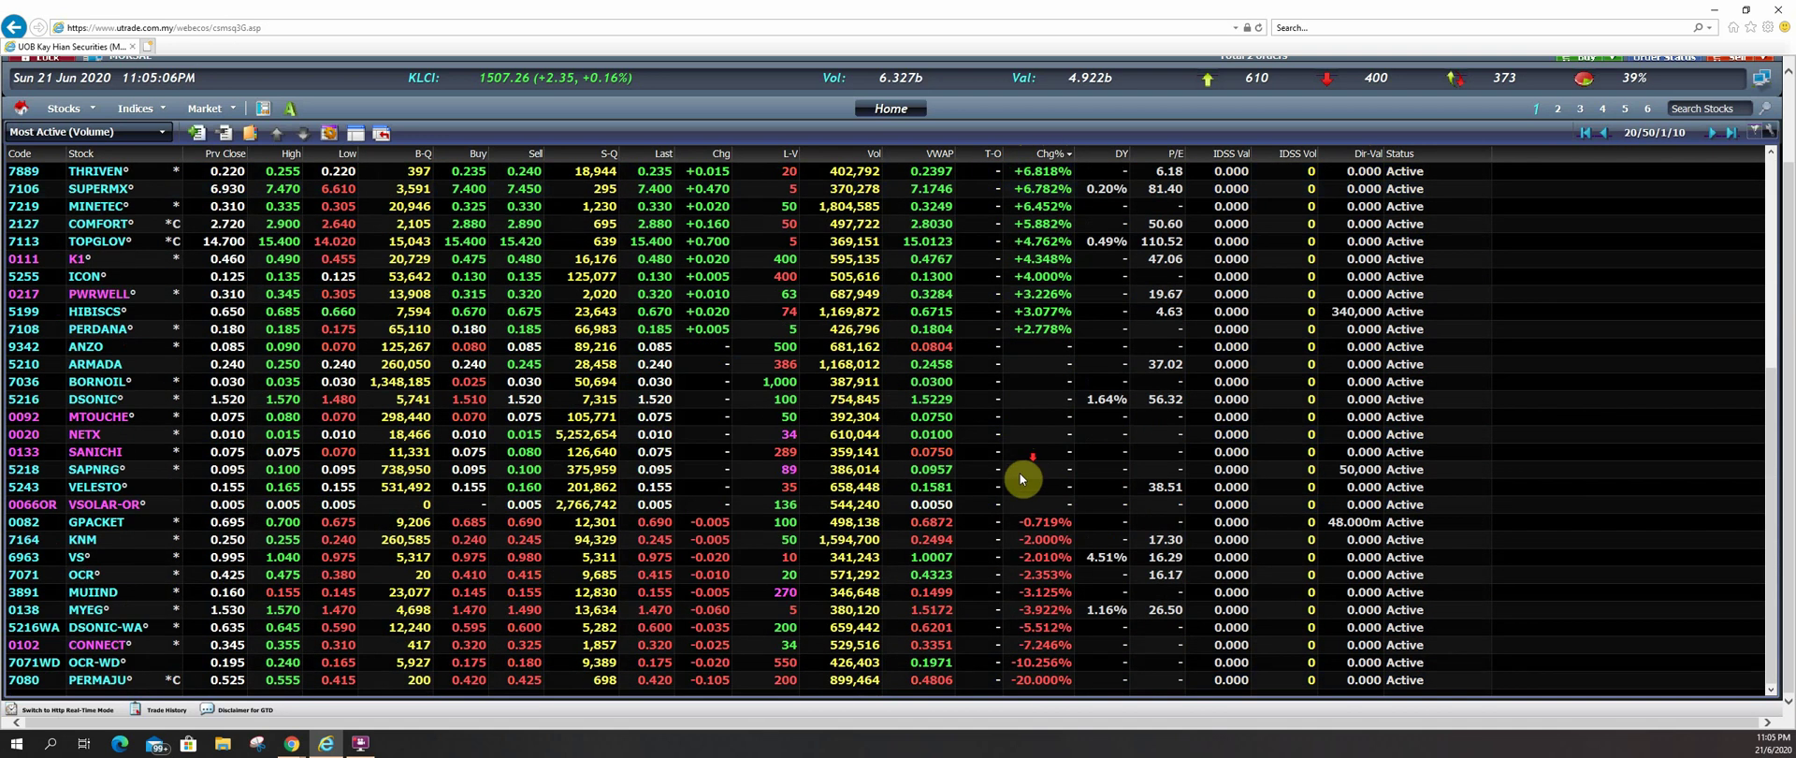
pyautogui.scroll(6, 1010, 614)
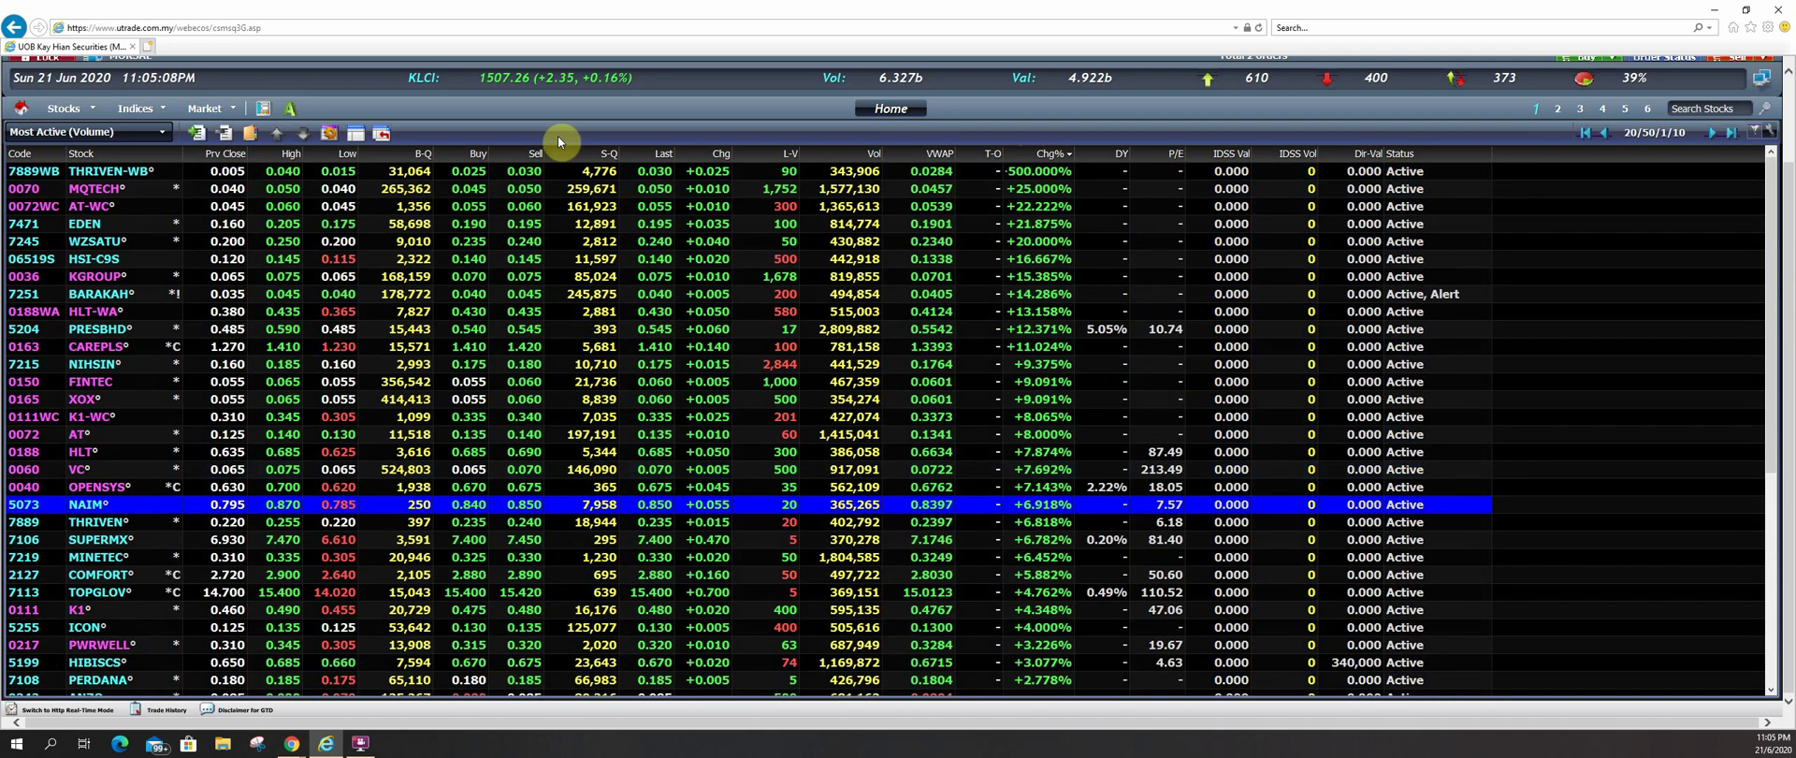
# - Sort the list by Vol in descending order and look through it to the lowest volumes
pyautogui.click(860, 156)
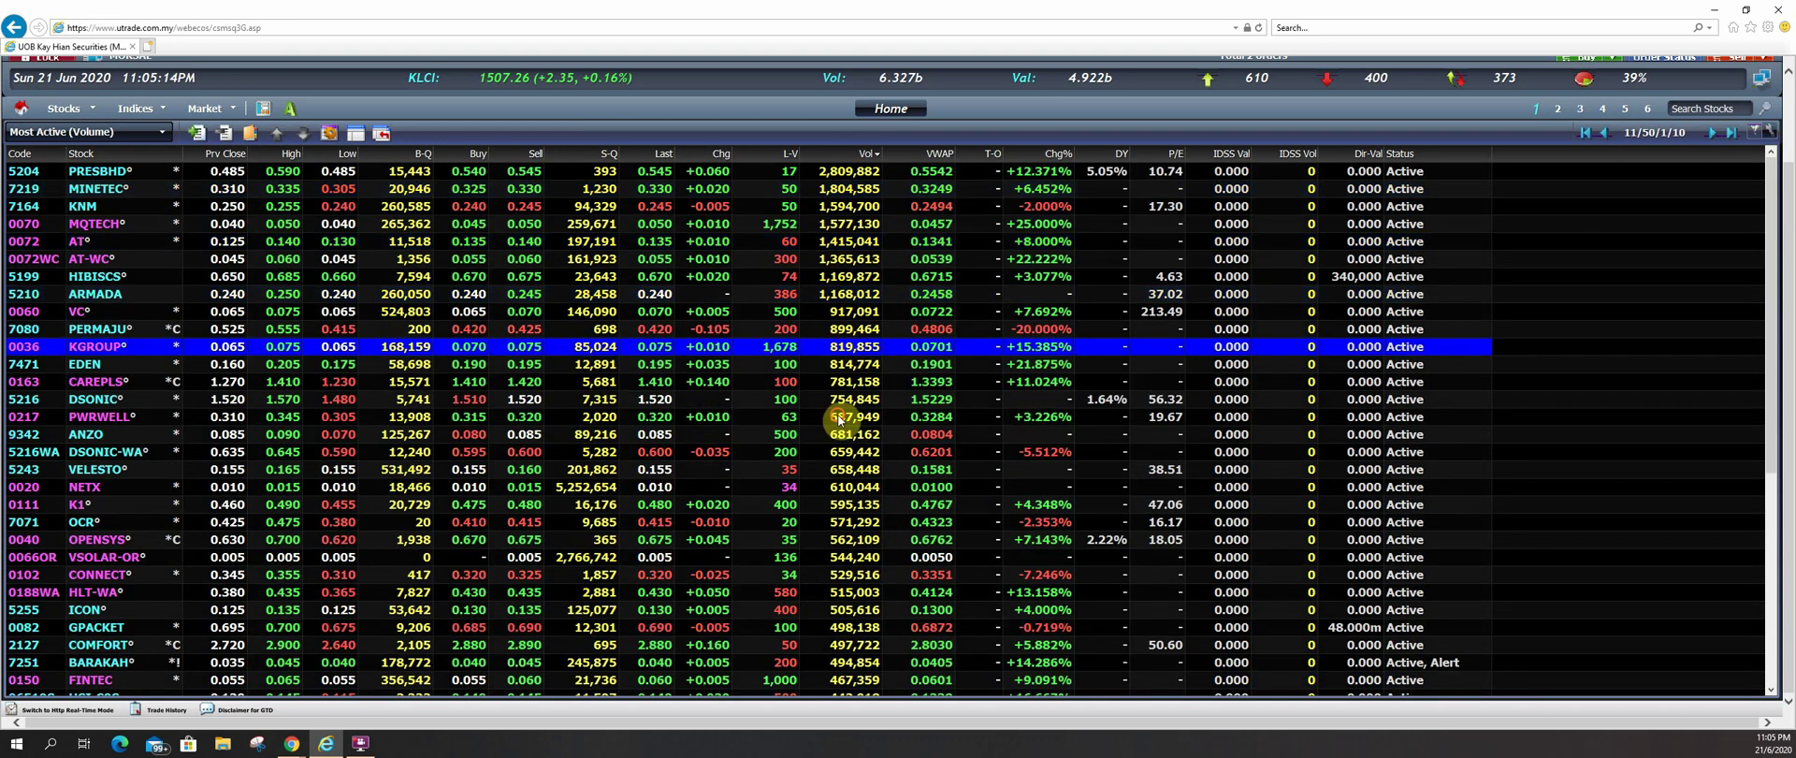
pyautogui.scroll(-5, 835, 526)
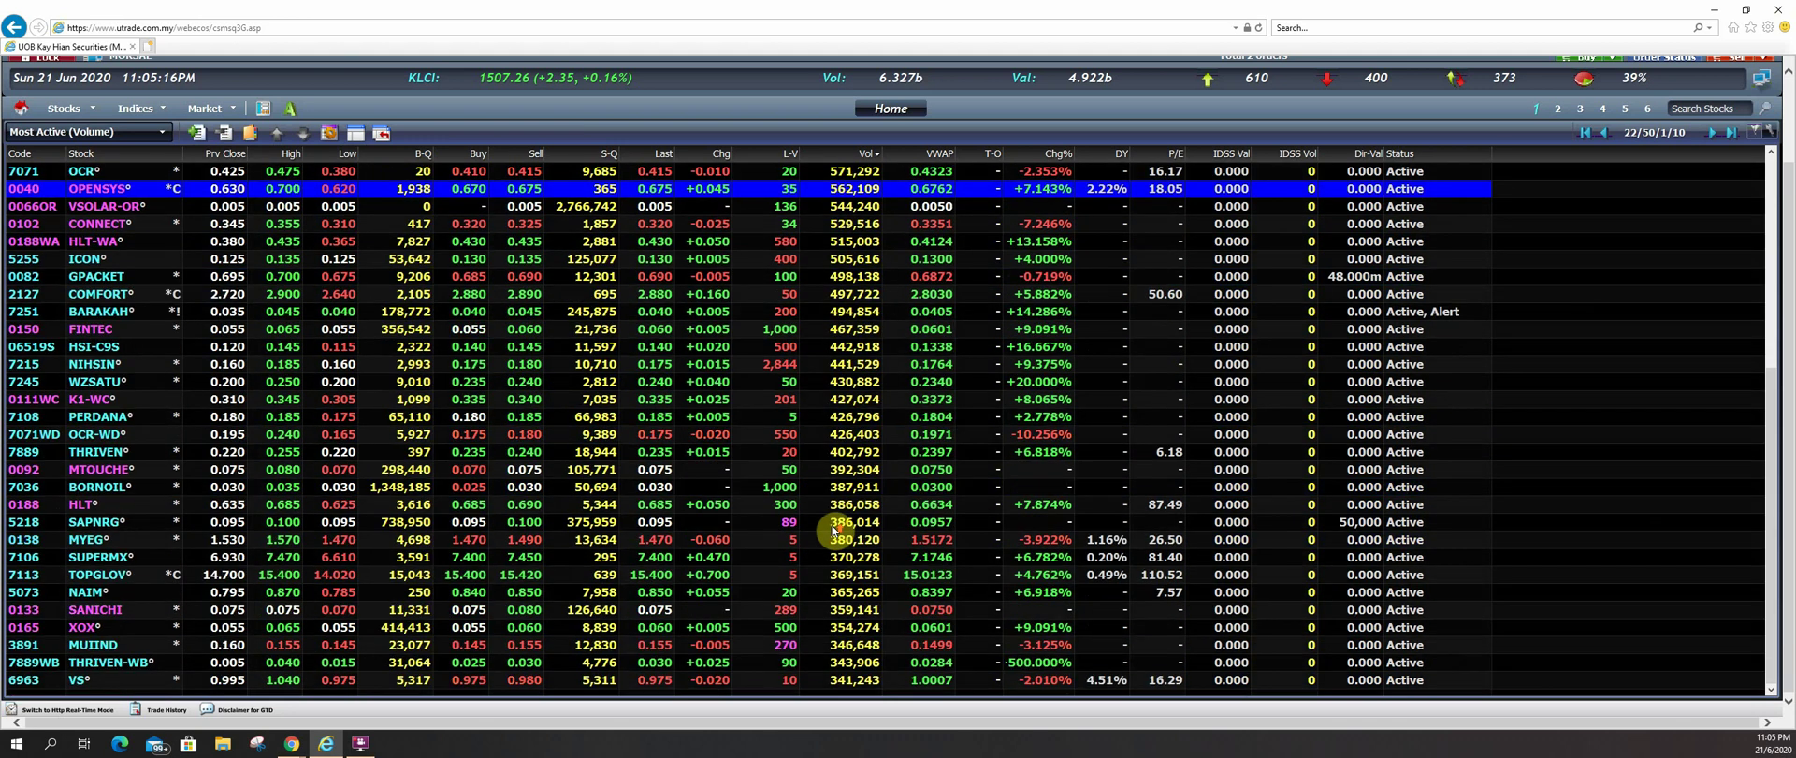
pyautogui.scroll(5, 834, 526)
# - Apply window layout H and view CAREPLS, XOX and BARAKAH in its Fast Quote window
pyautogui.click(263, 108)
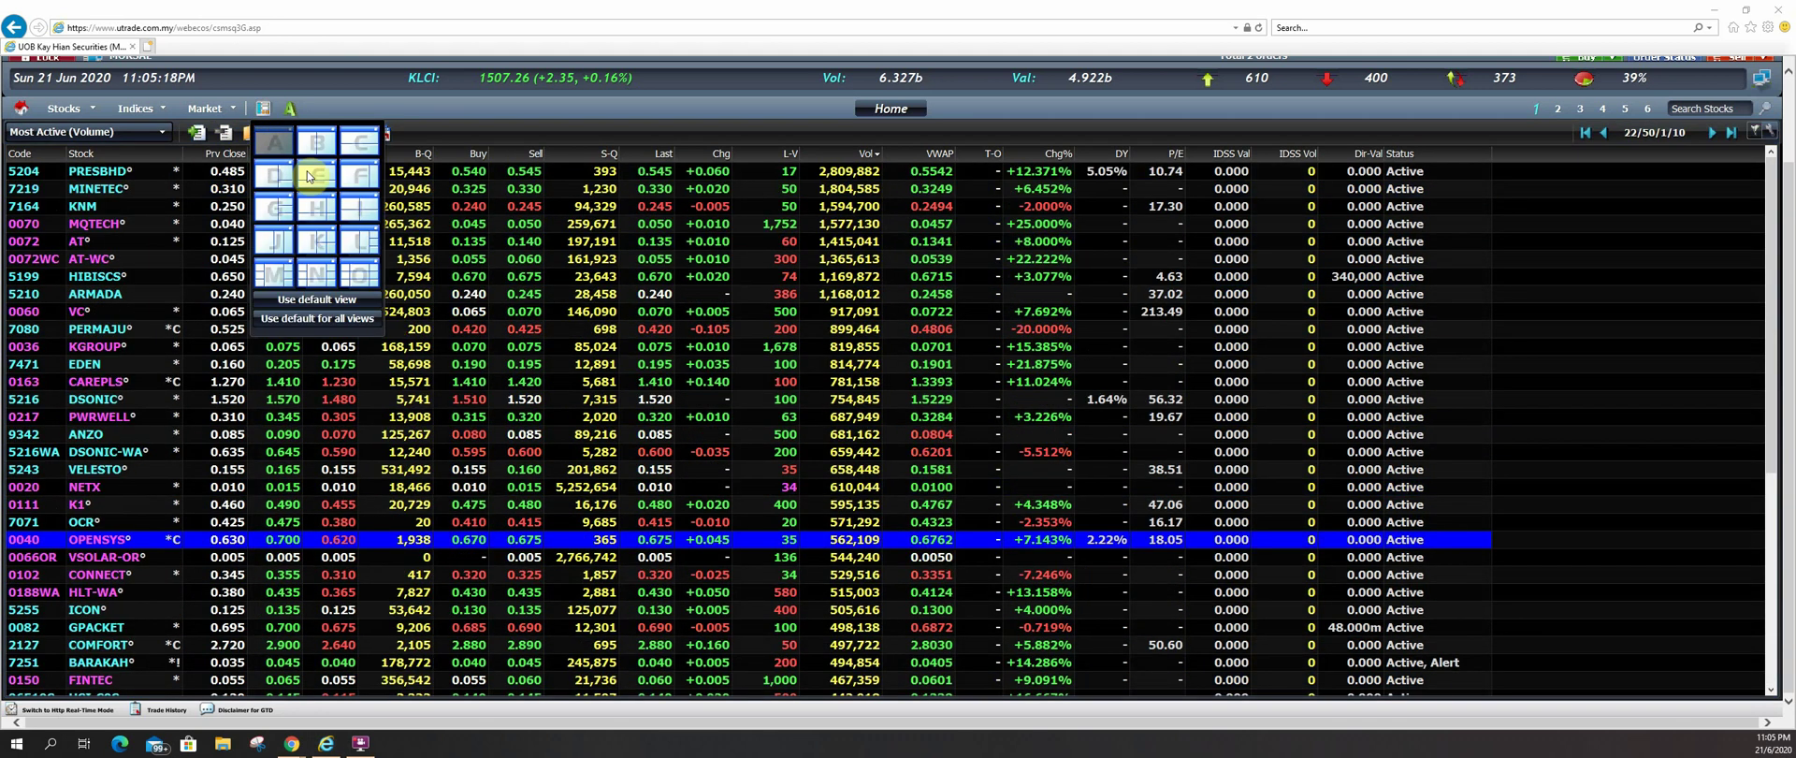
pyautogui.click(316, 207)
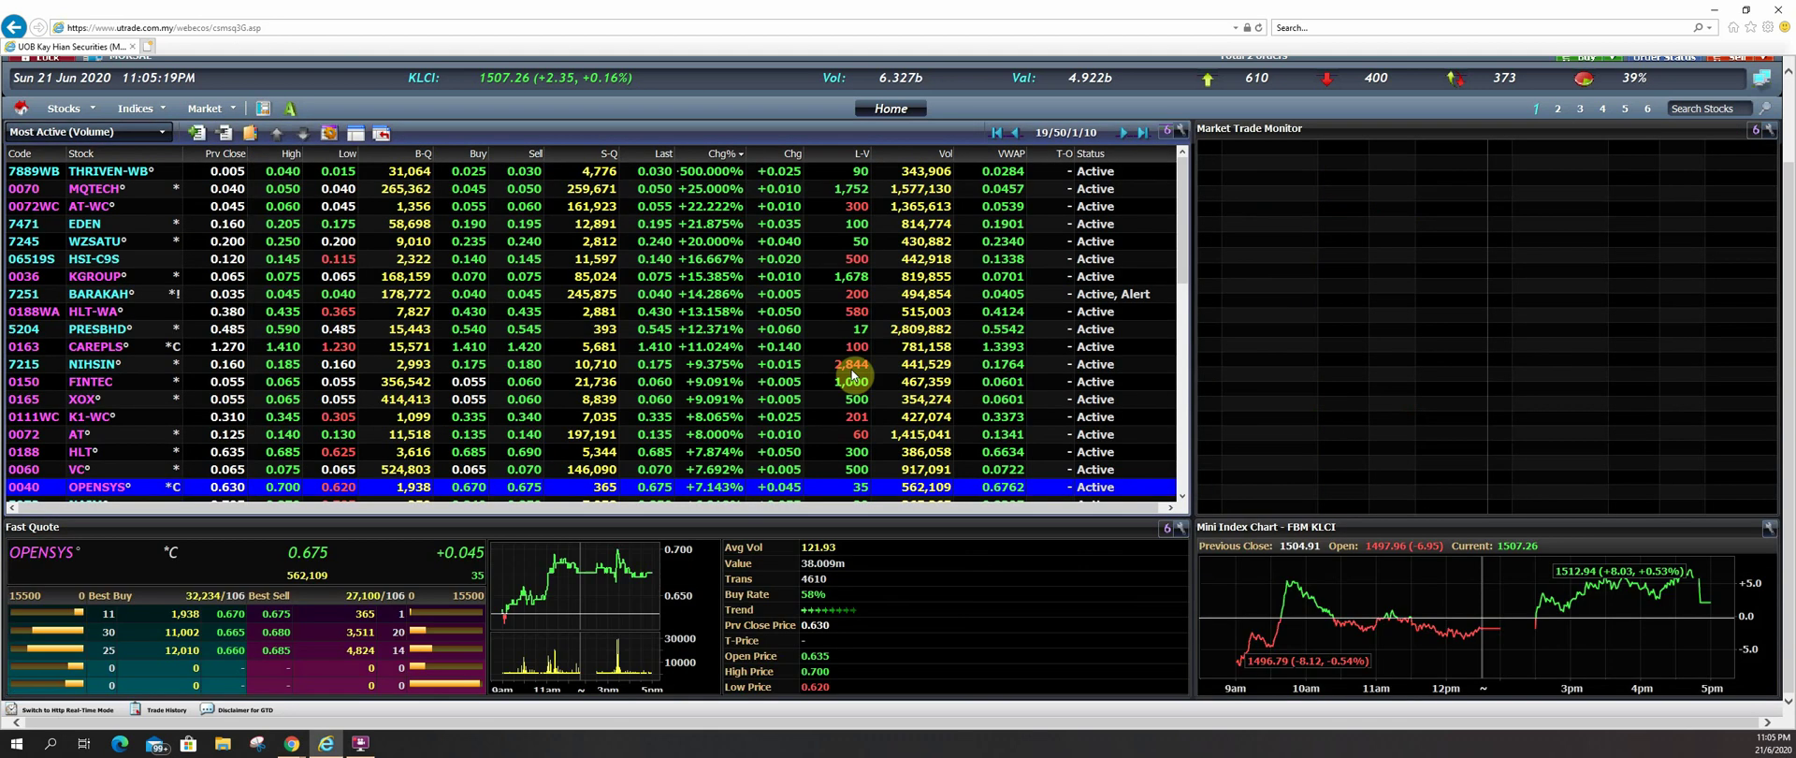
pyautogui.click(761, 346)
pyautogui.click(575, 294)
pyautogui.click(548, 399)
pyautogui.click(561, 294)
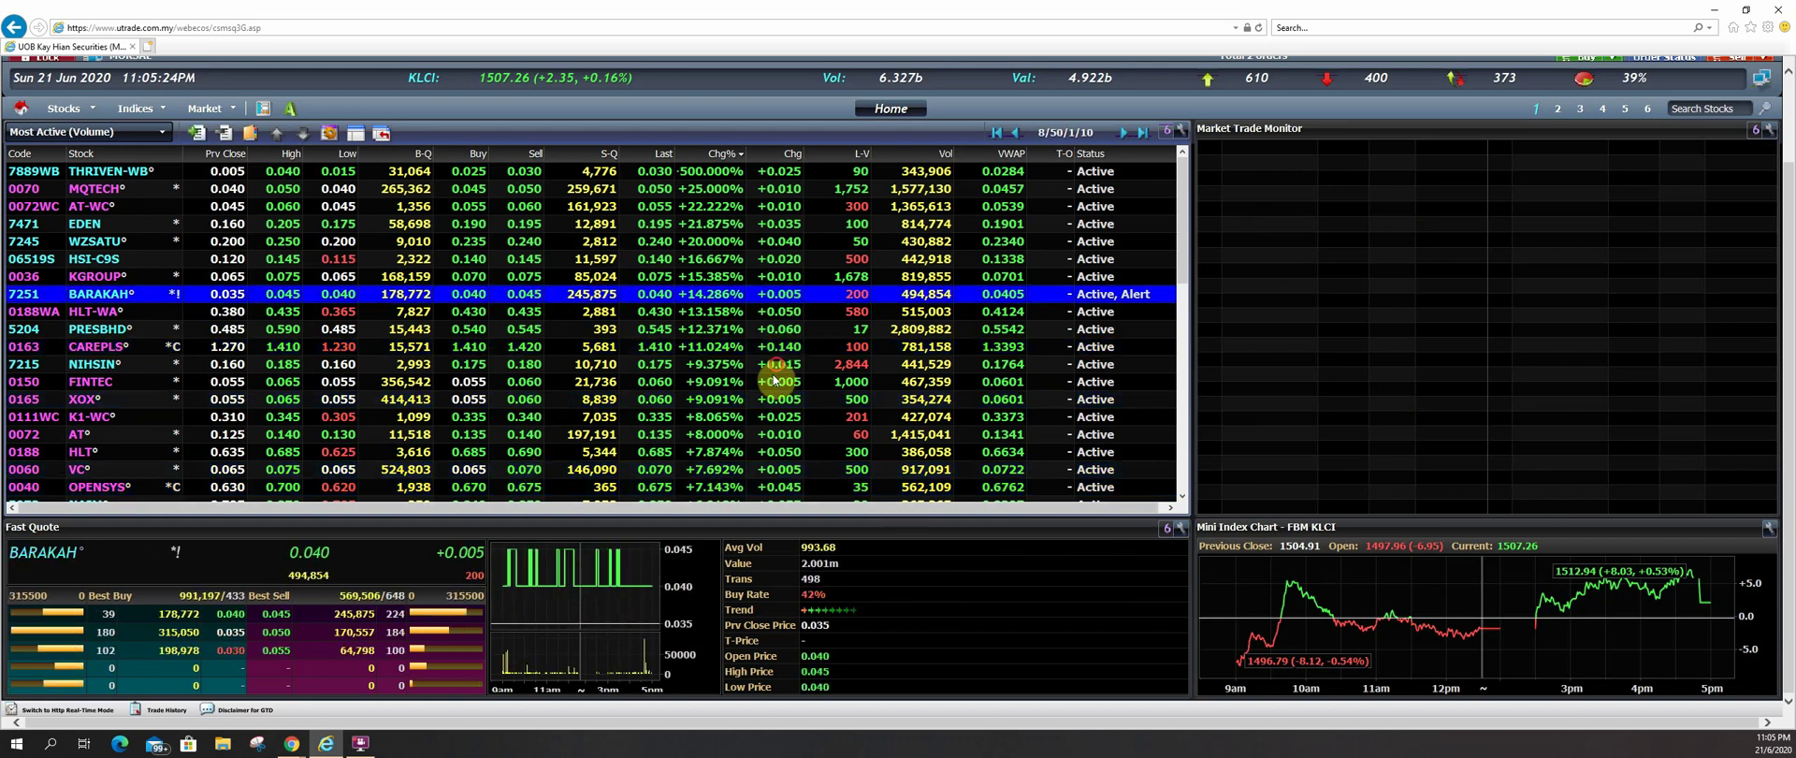
# - View NIHSIN, HSI-C9S, AT-WC, CAREPLS, K1-WC and WZSATU in the Fast Quote window
pyautogui.click(777, 365)
pyautogui.click(650, 260)
pyautogui.click(676, 207)
pyautogui.click(672, 344)
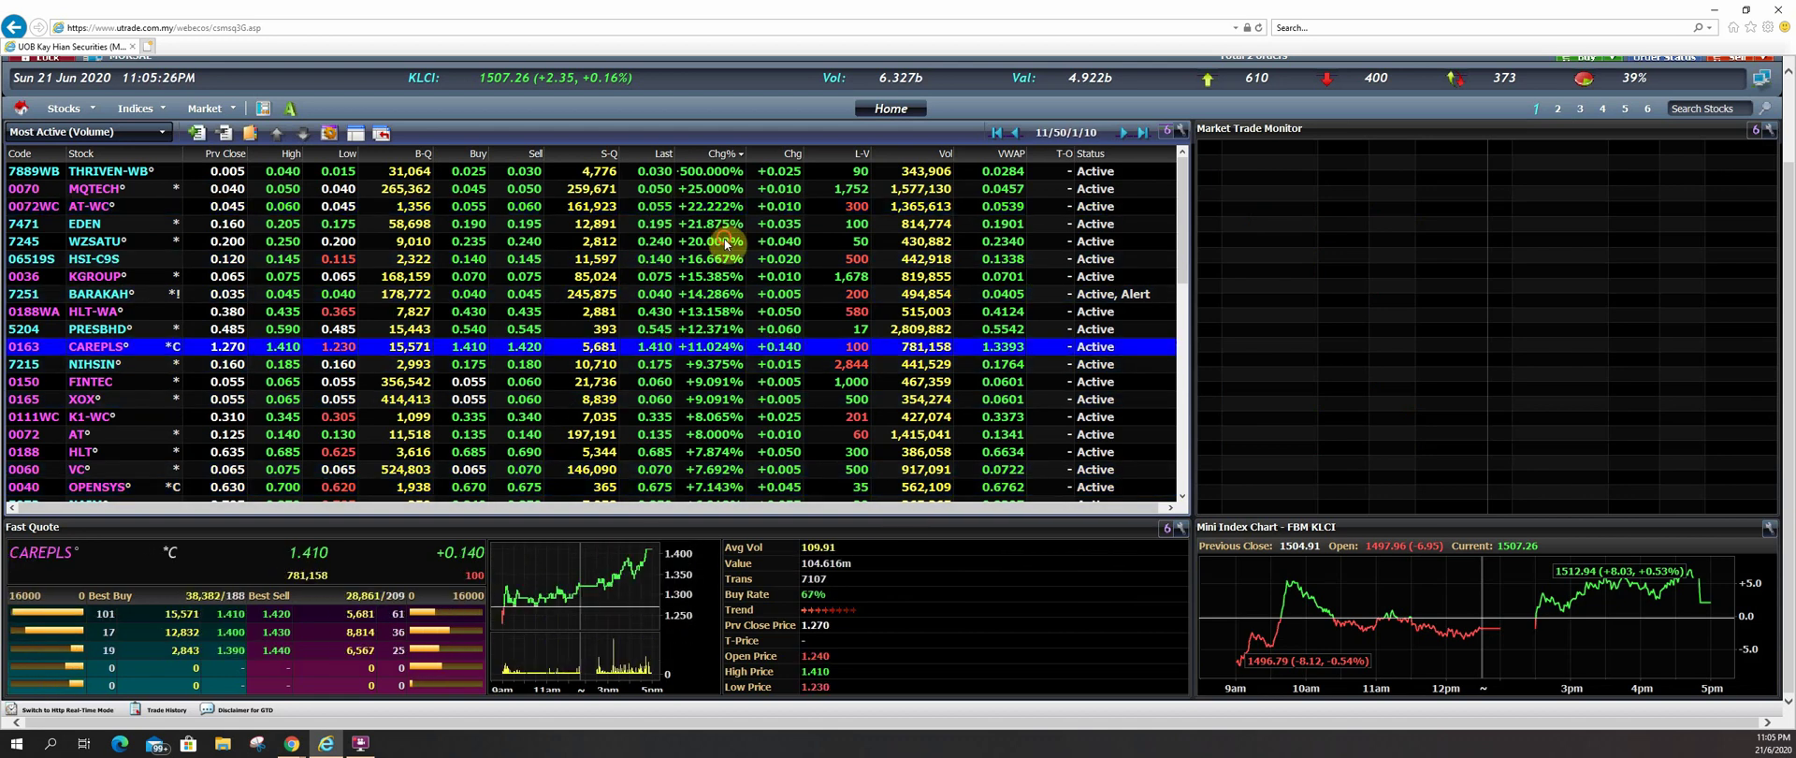
pyautogui.click(716, 242)
pyautogui.click(583, 417)
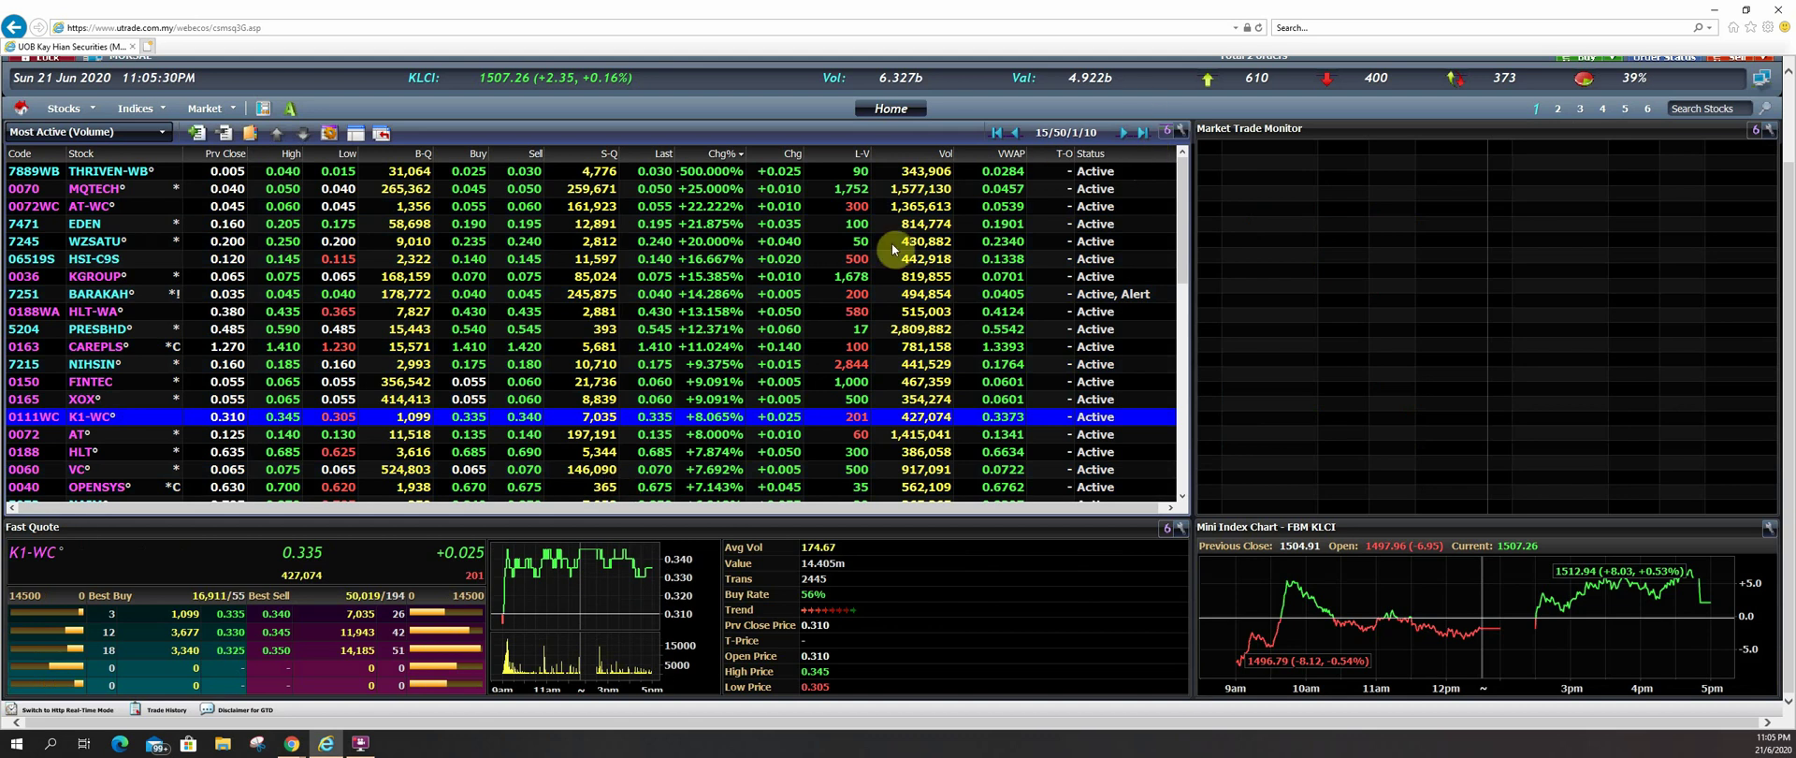
pyautogui.click(571, 240)
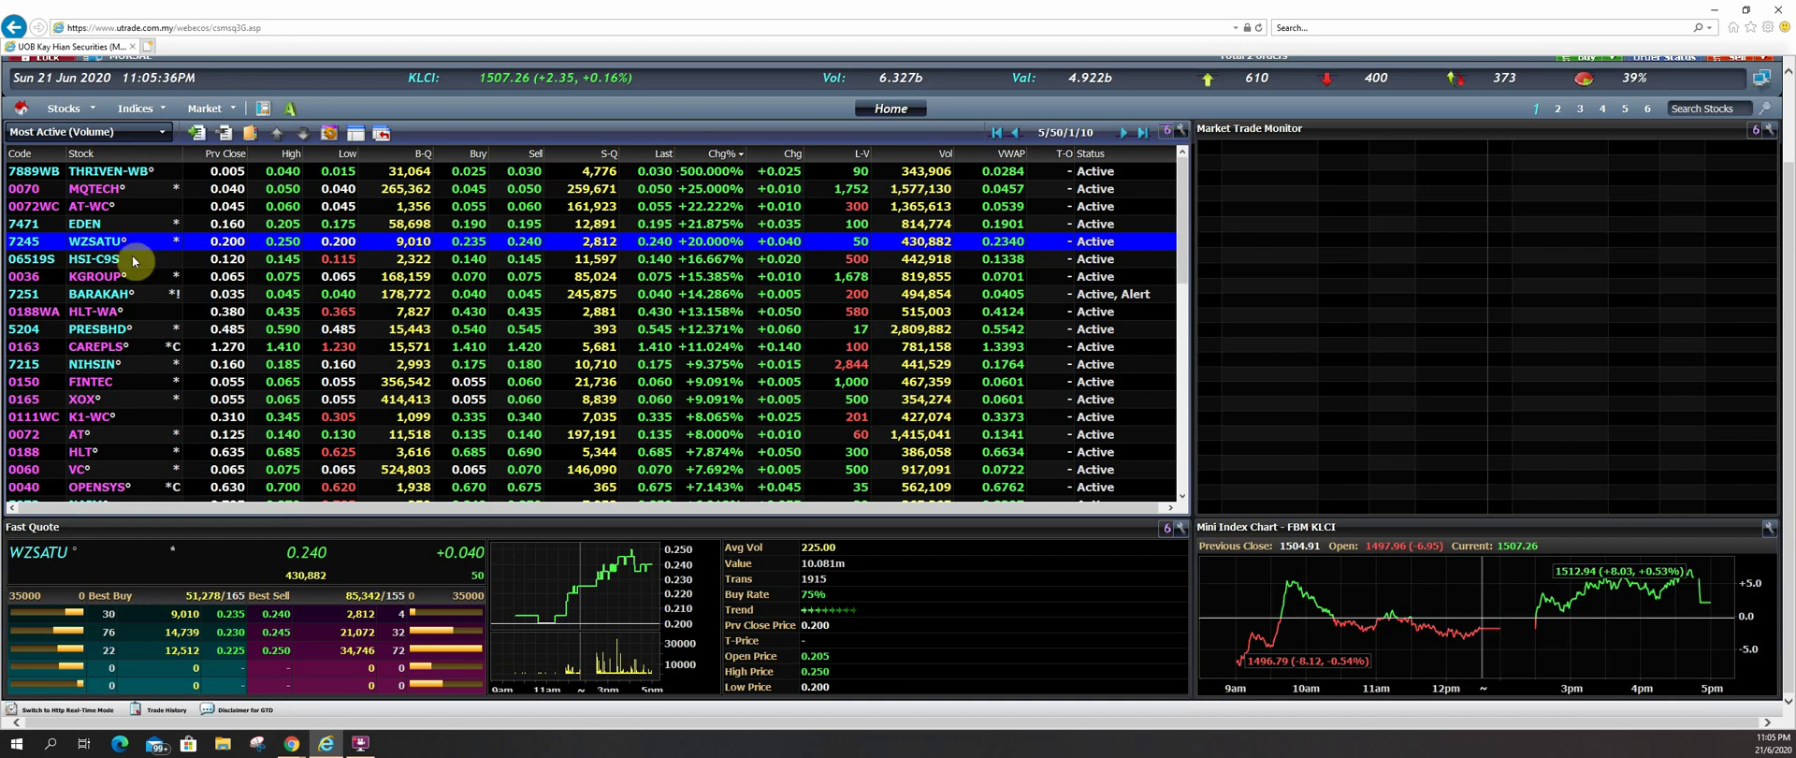
# - View HLT-WA and CAREPLS in the Fast Quote window
pyautogui.click(884, 313)
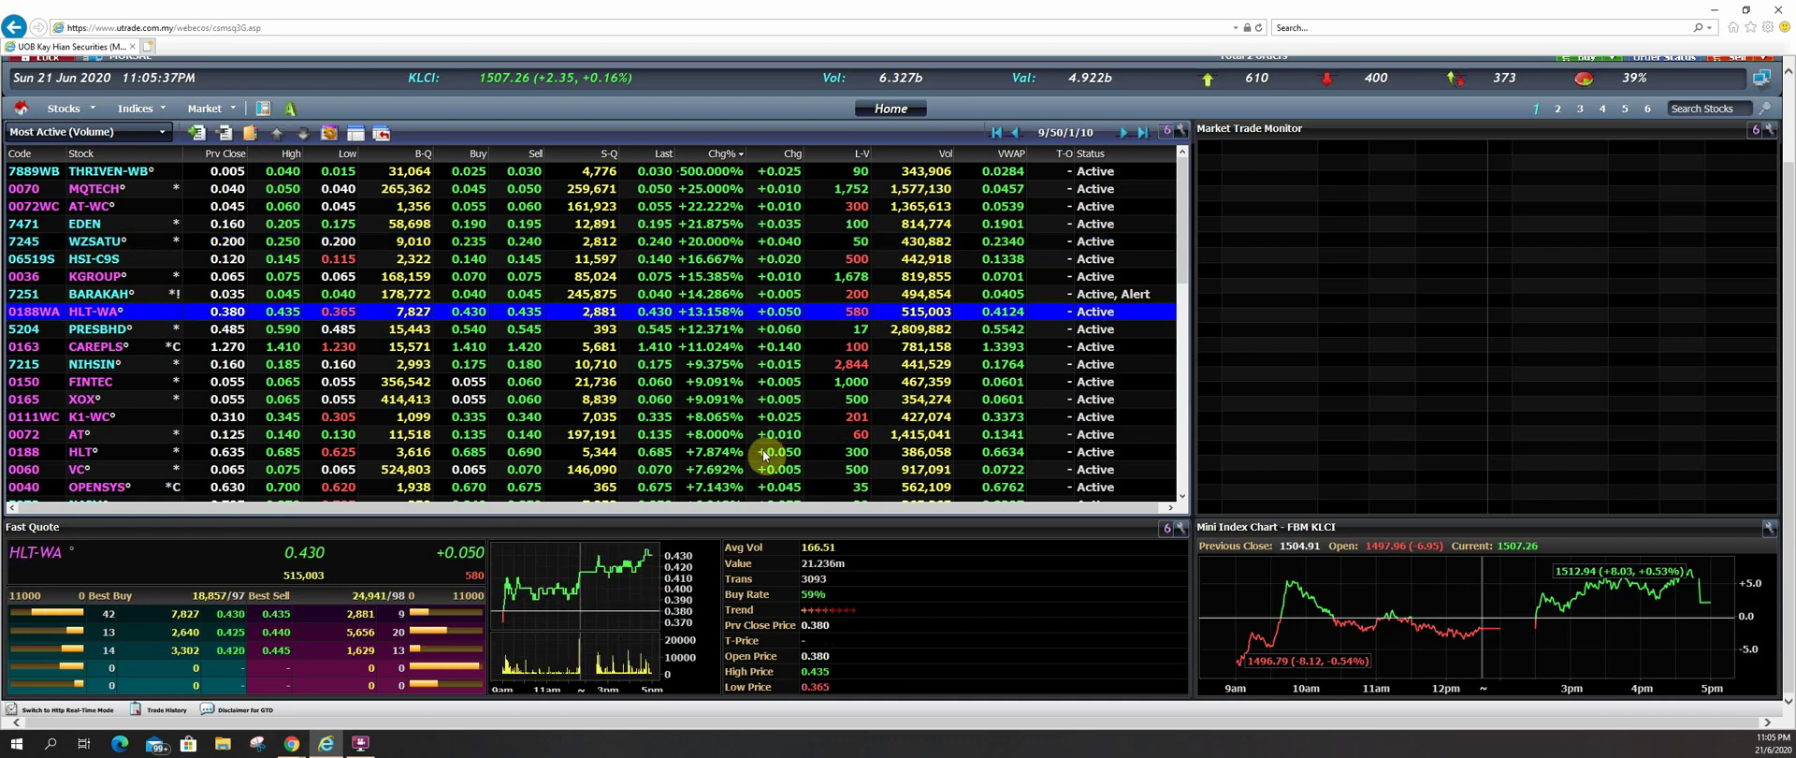
pyautogui.click(710, 346)
pyautogui.scroll(-5, 697, 391)
pyautogui.scroll(5, 688, 360)
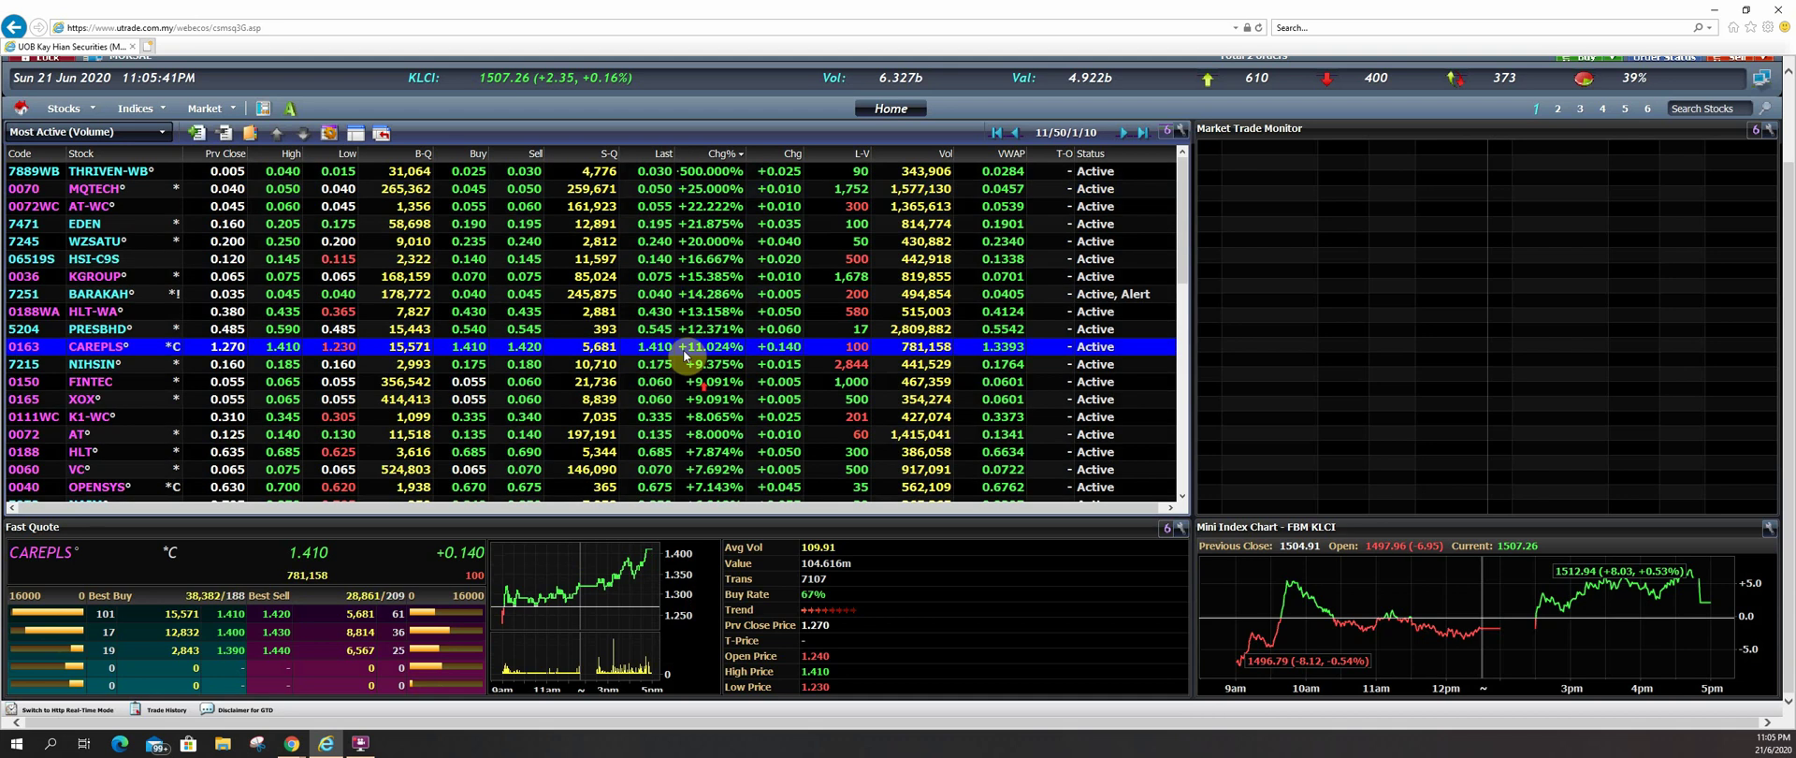
# - Show the stock list's built-in quote pane with the Right option, and switch it to Bottom
pyautogui.click(354, 138)
pyautogui.click(379, 147)
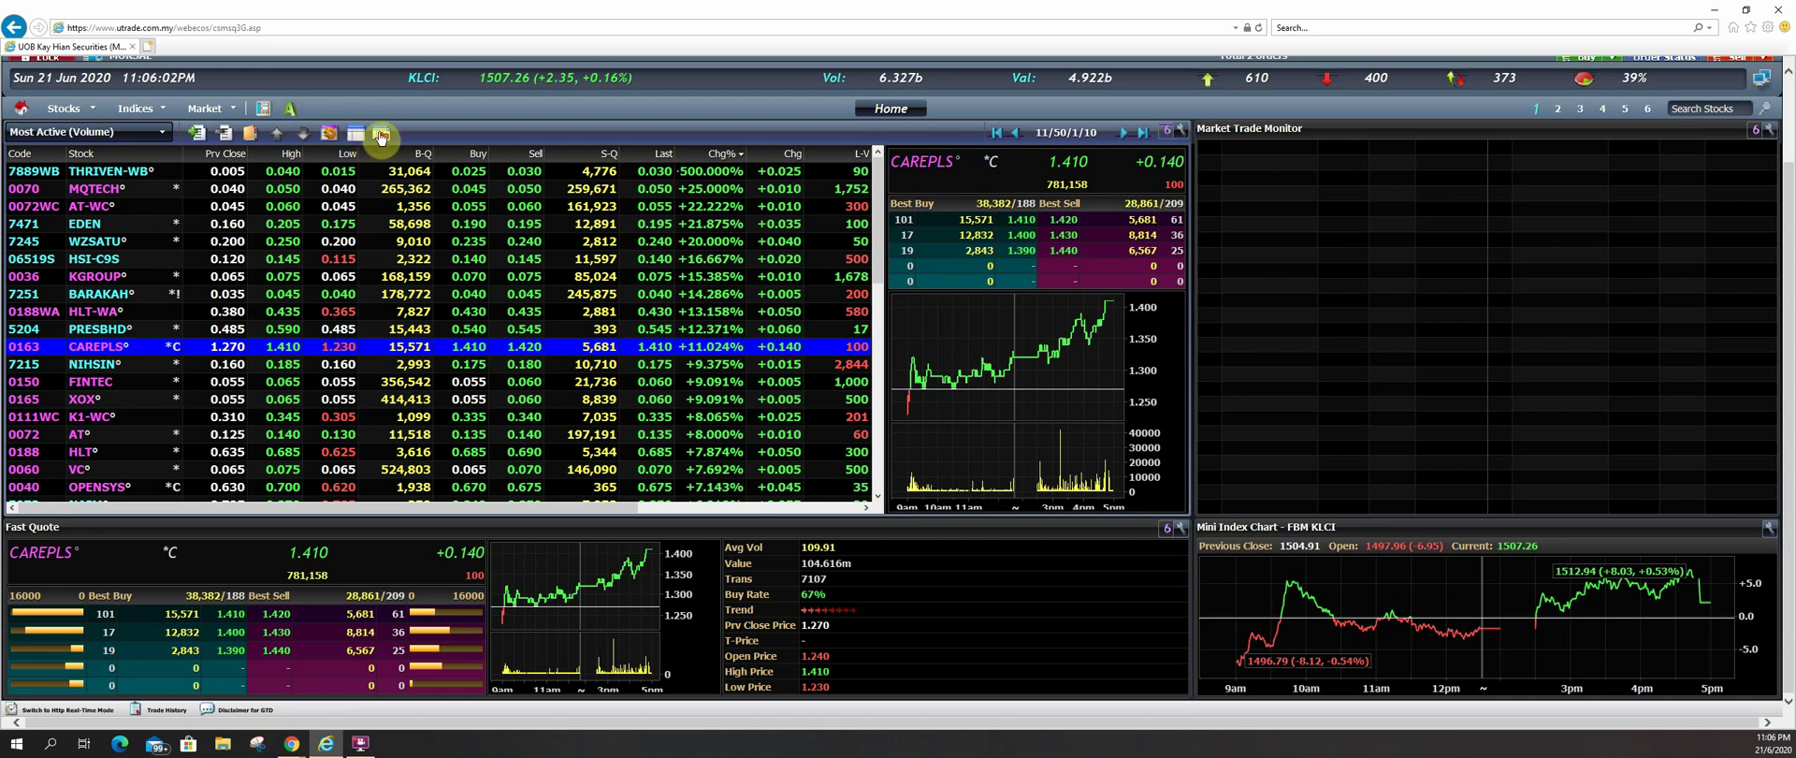
pyautogui.click(357, 132)
pyautogui.click(381, 167)
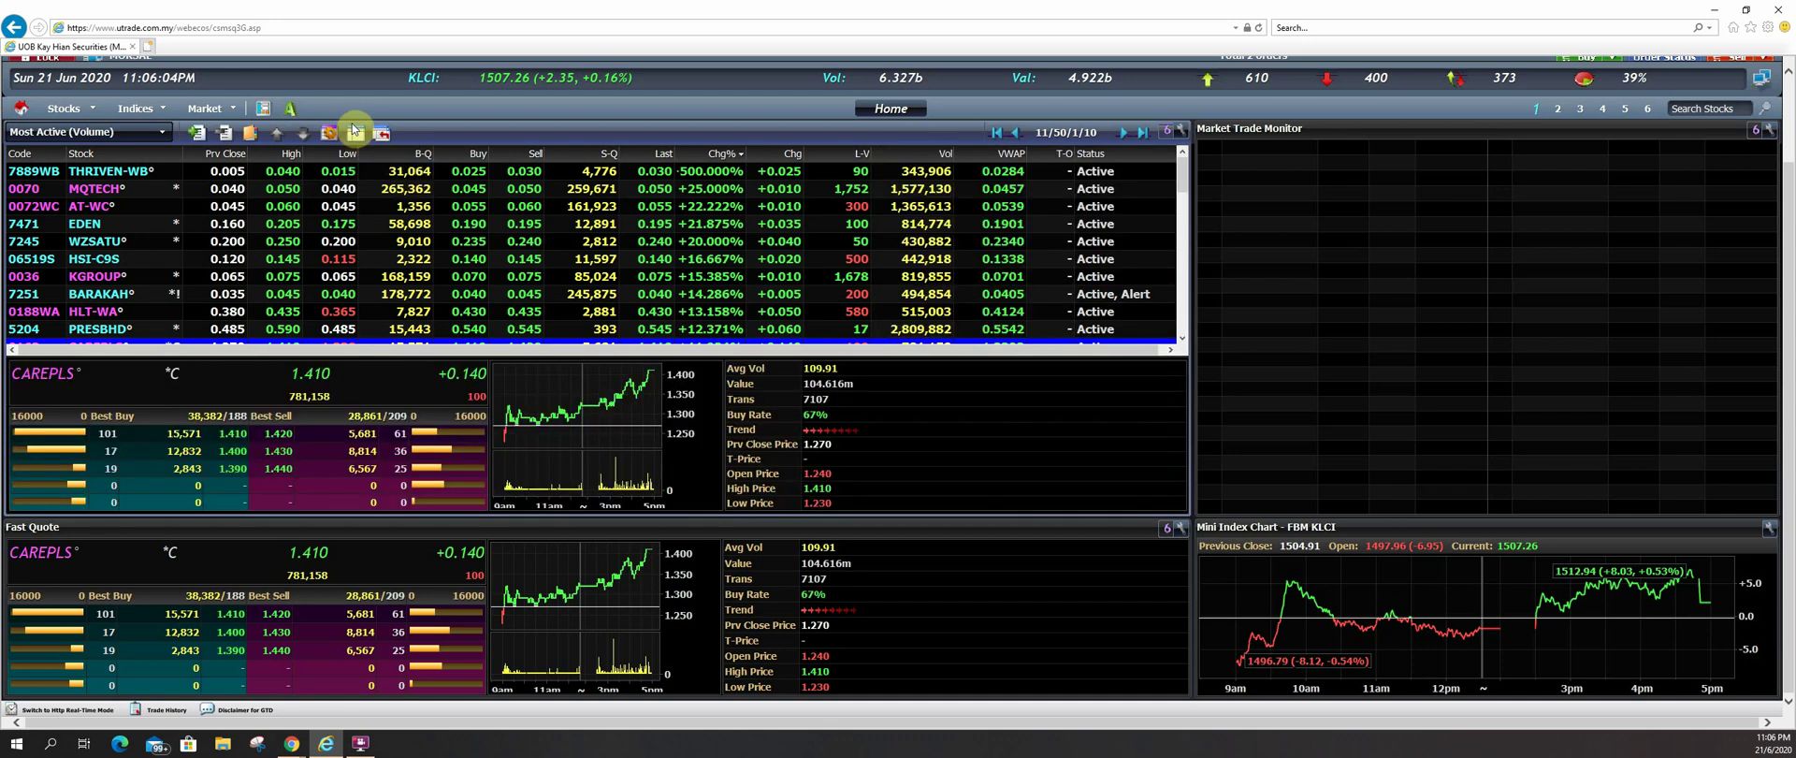
# - Set the stock list's quote pane to Pop-up and view MQTECH in it
pyautogui.click(356, 136)
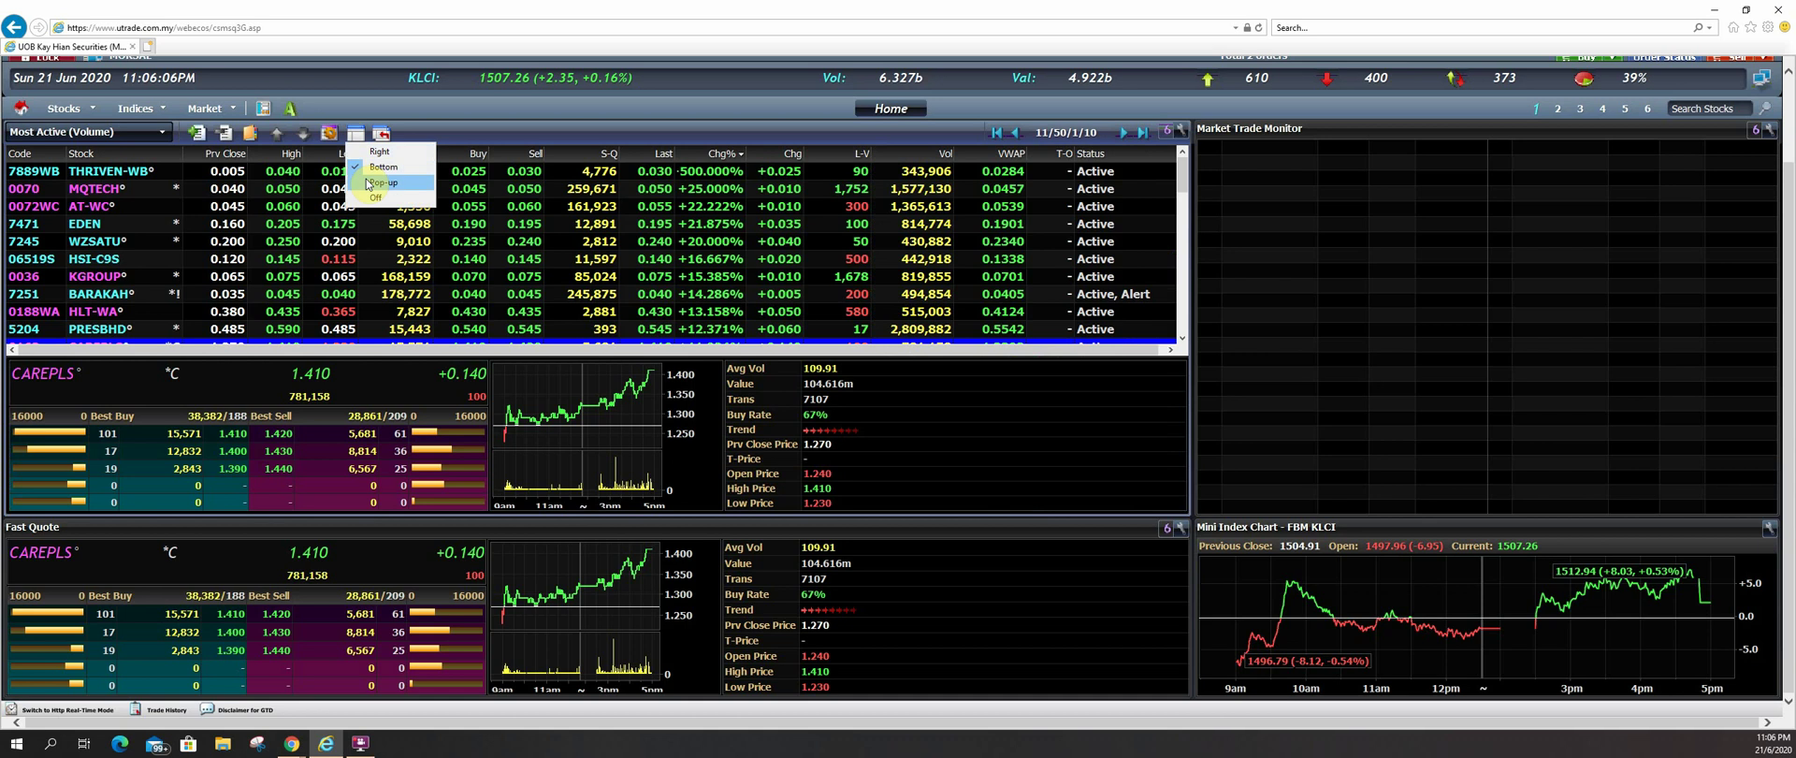
pyautogui.click(367, 178)
pyautogui.click(394, 243)
pyautogui.click(521, 188)
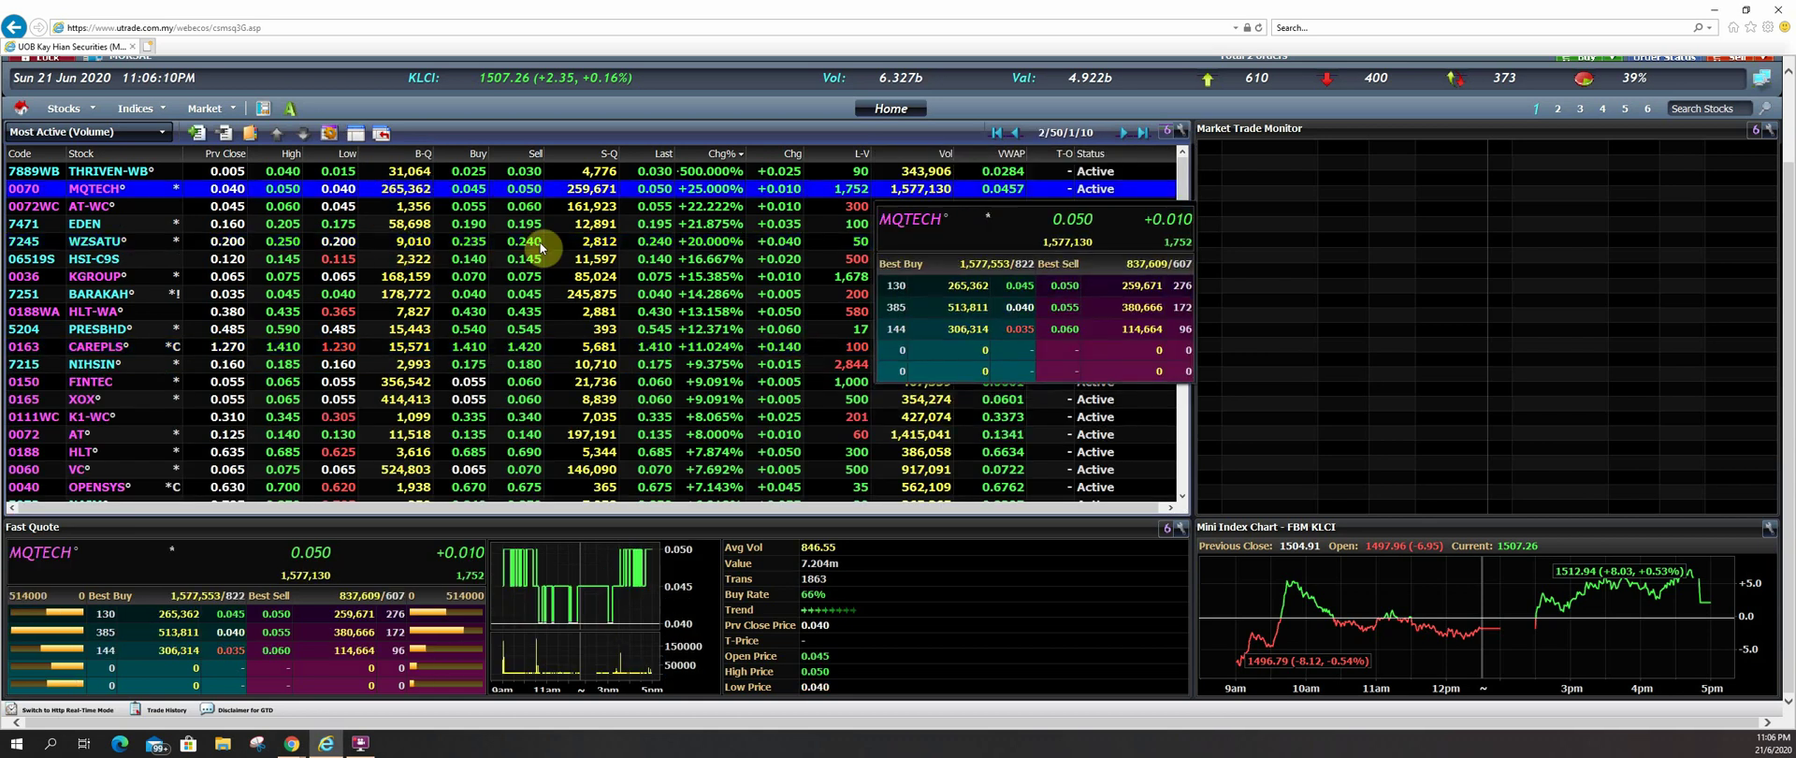
# - Set the stock list's quote pane to the Right option
pyautogui.click(355, 132)
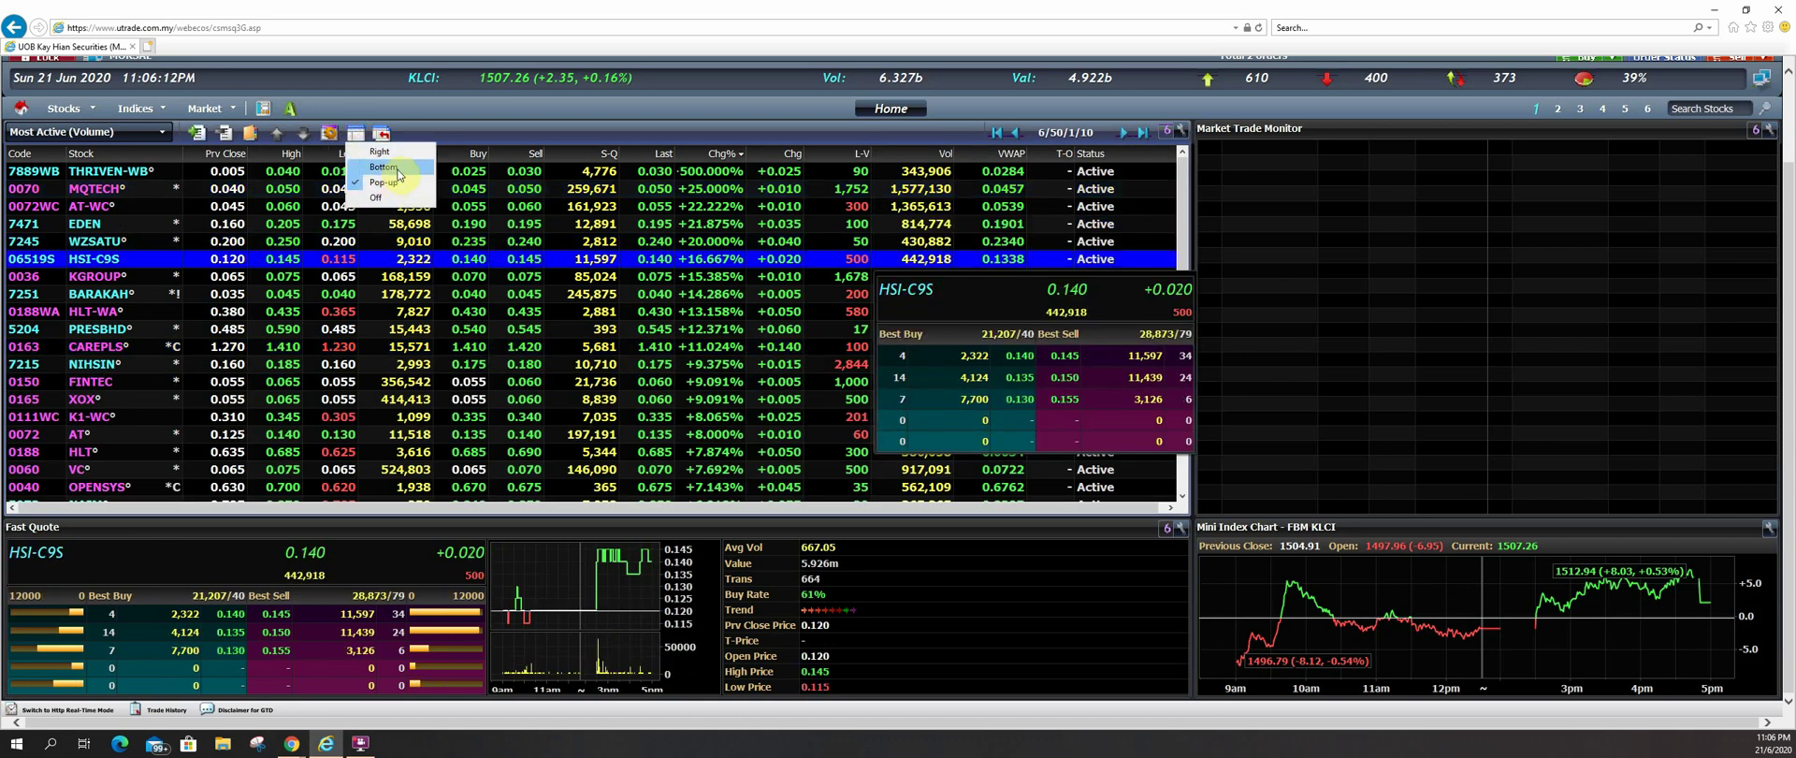
pyautogui.click(404, 152)
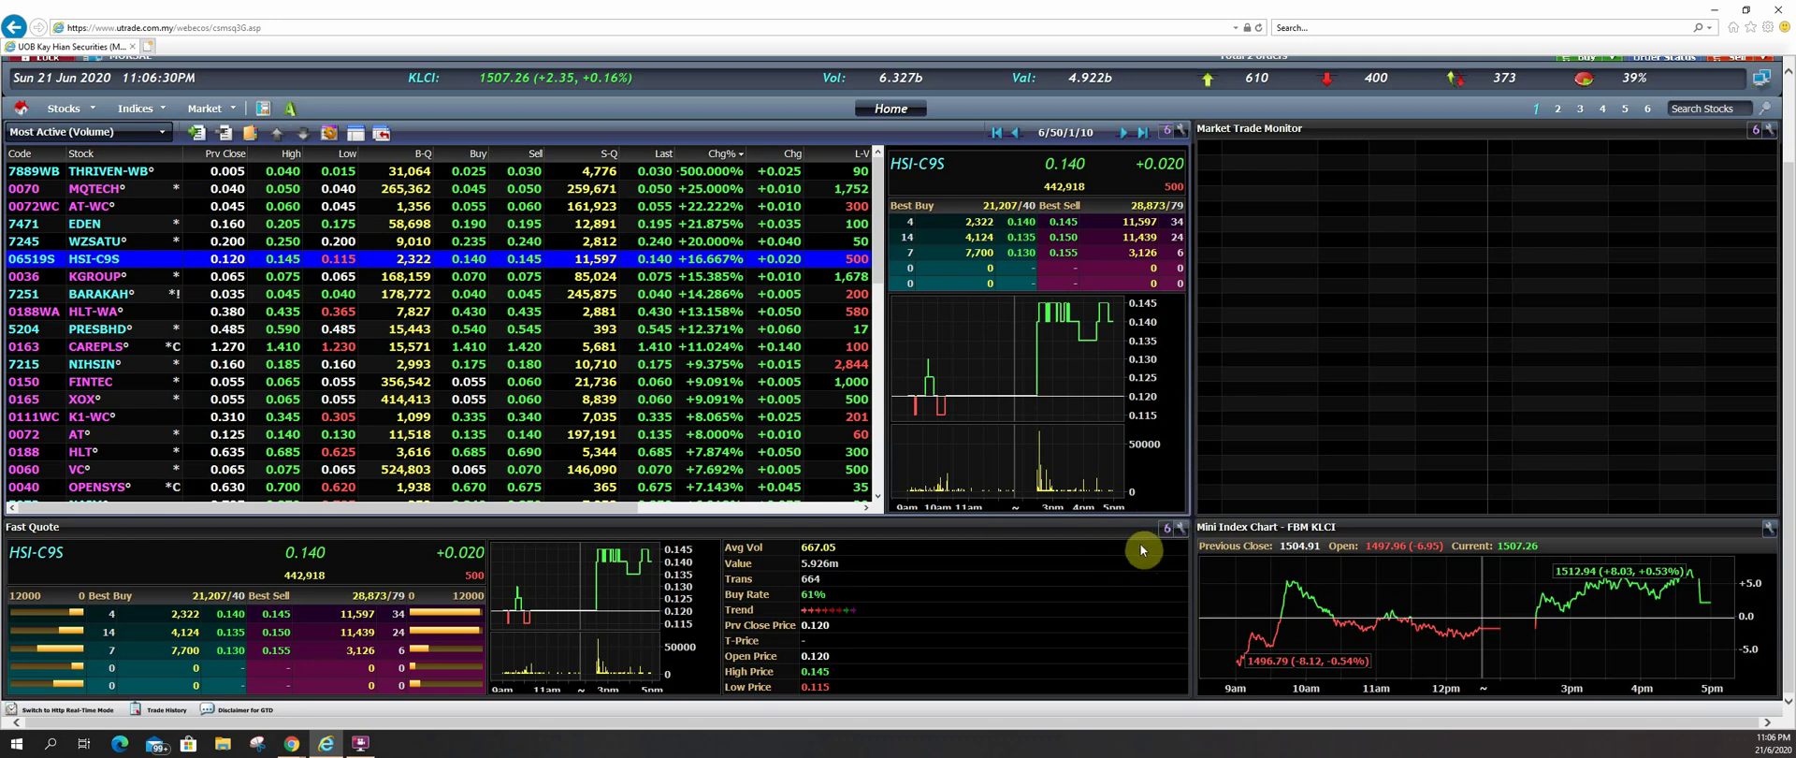
# - Switch the Fast Quote window below the stock list to Mini Index Chart and from there to Market Trade Monitor
pyautogui.click(1184, 531)
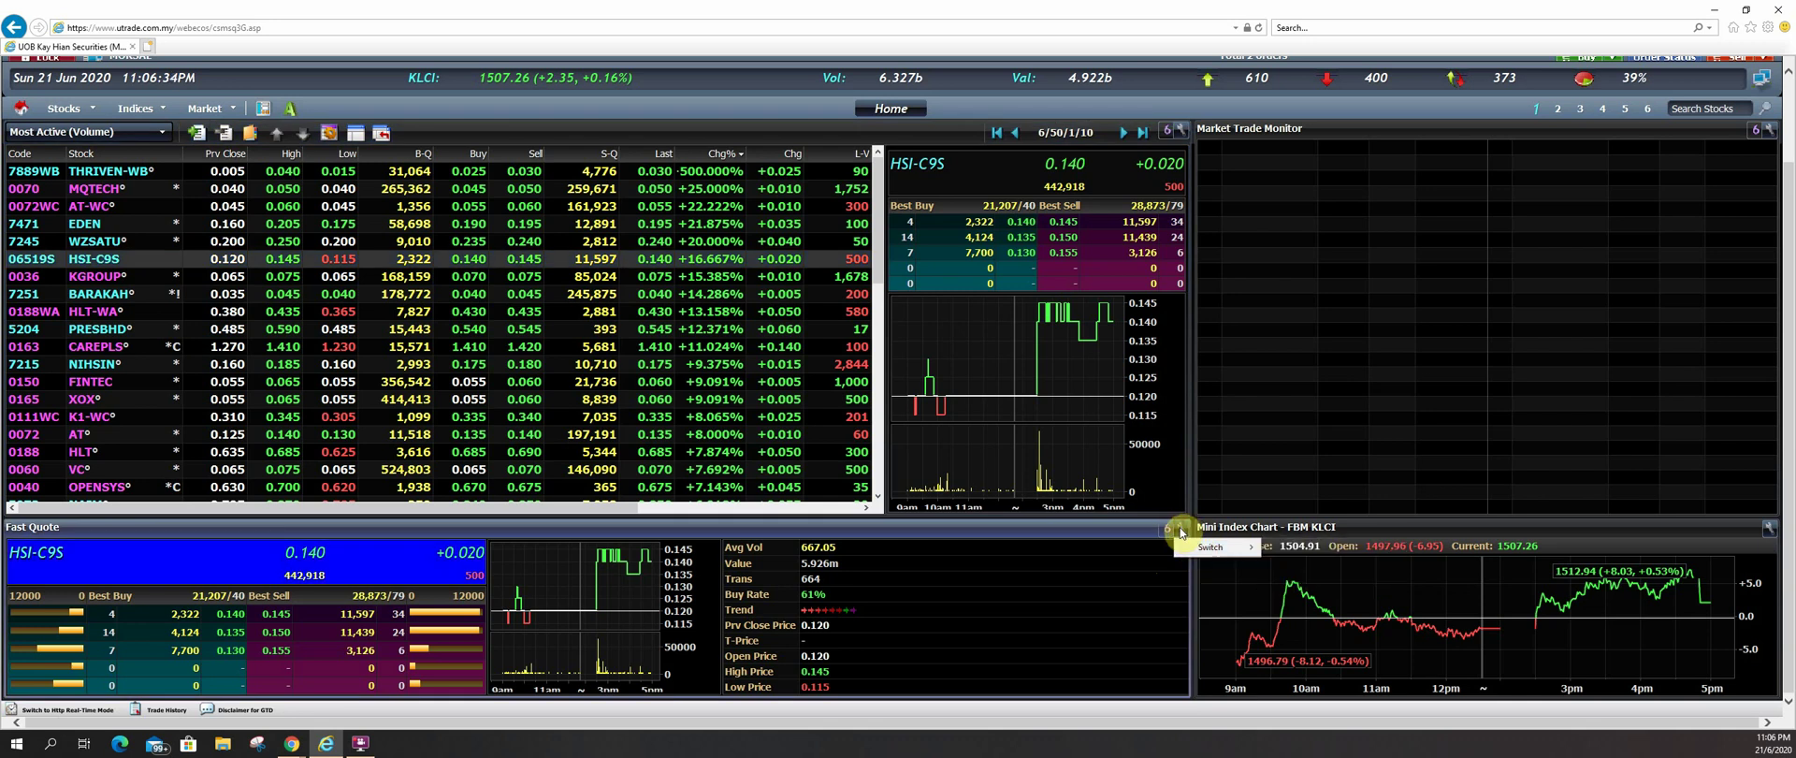
pyautogui.click(1305, 549)
pyautogui.click(1184, 531)
pyautogui.moveTo(1216, 527)
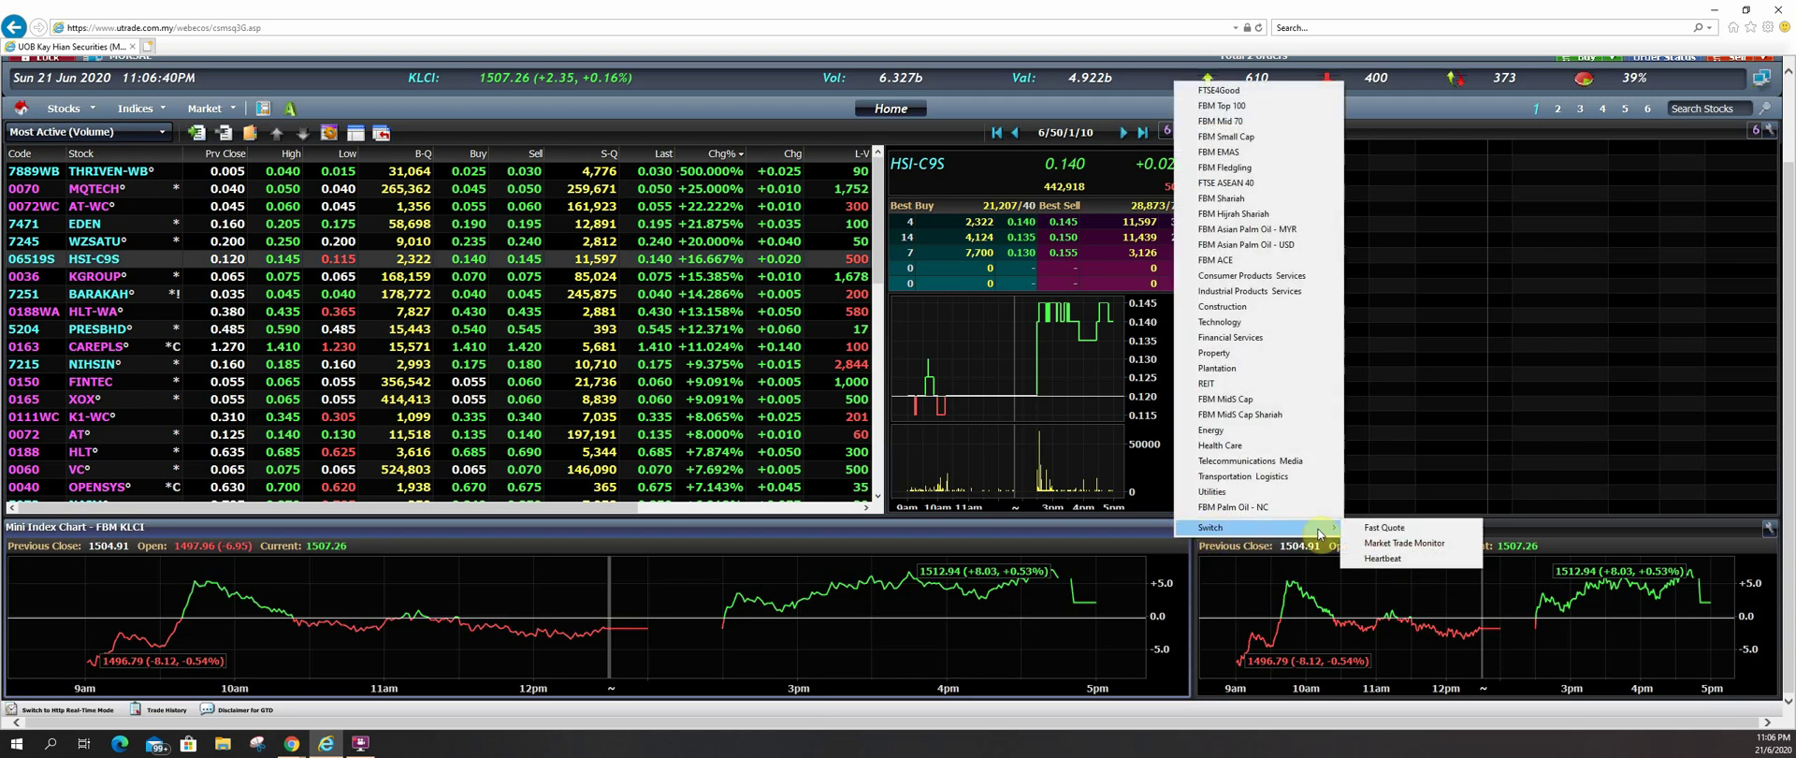
pyautogui.click(1367, 544)
# - Switch the window below the stock list to Heartbeat and back to Fast Quote
pyautogui.click(1181, 528)
pyautogui.click(1217, 565)
pyautogui.click(1302, 598)
pyautogui.click(1180, 528)
pyautogui.click(1214, 546)
pyautogui.click(1297, 545)
pyautogui.click(1181, 530)
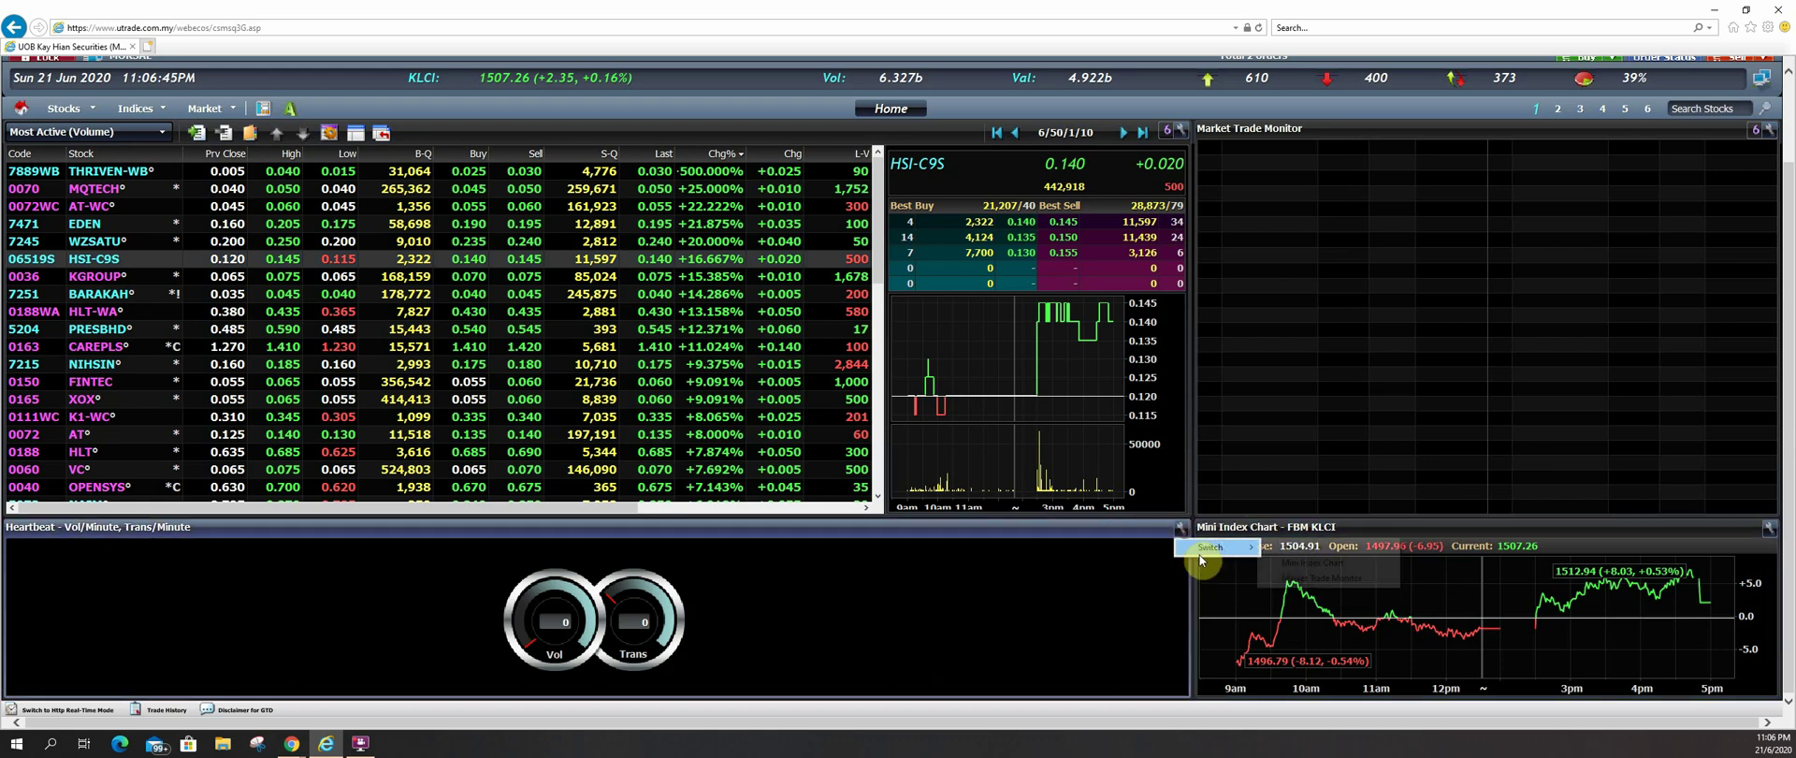
pyautogui.click(1214, 546)
pyautogui.click(1291, 548)
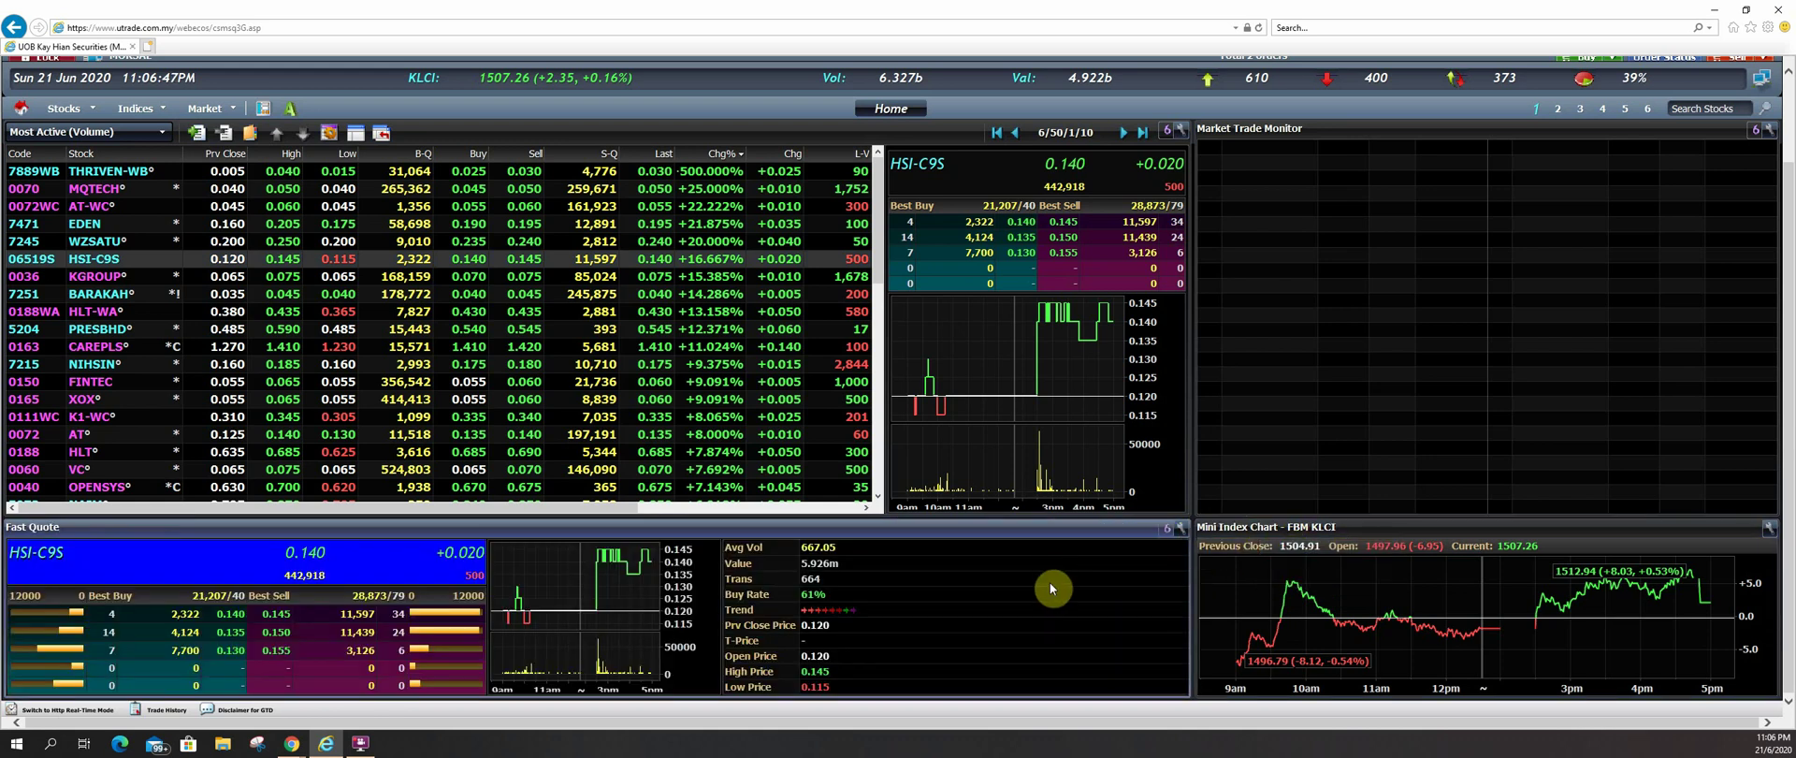
# - Switch the Fast Quote window below the stock list to Market Trade Monitor
pyautogui.click(1181, 528)
pyautogui.click(1215, 546)
pyautogui.click(1307, 565)
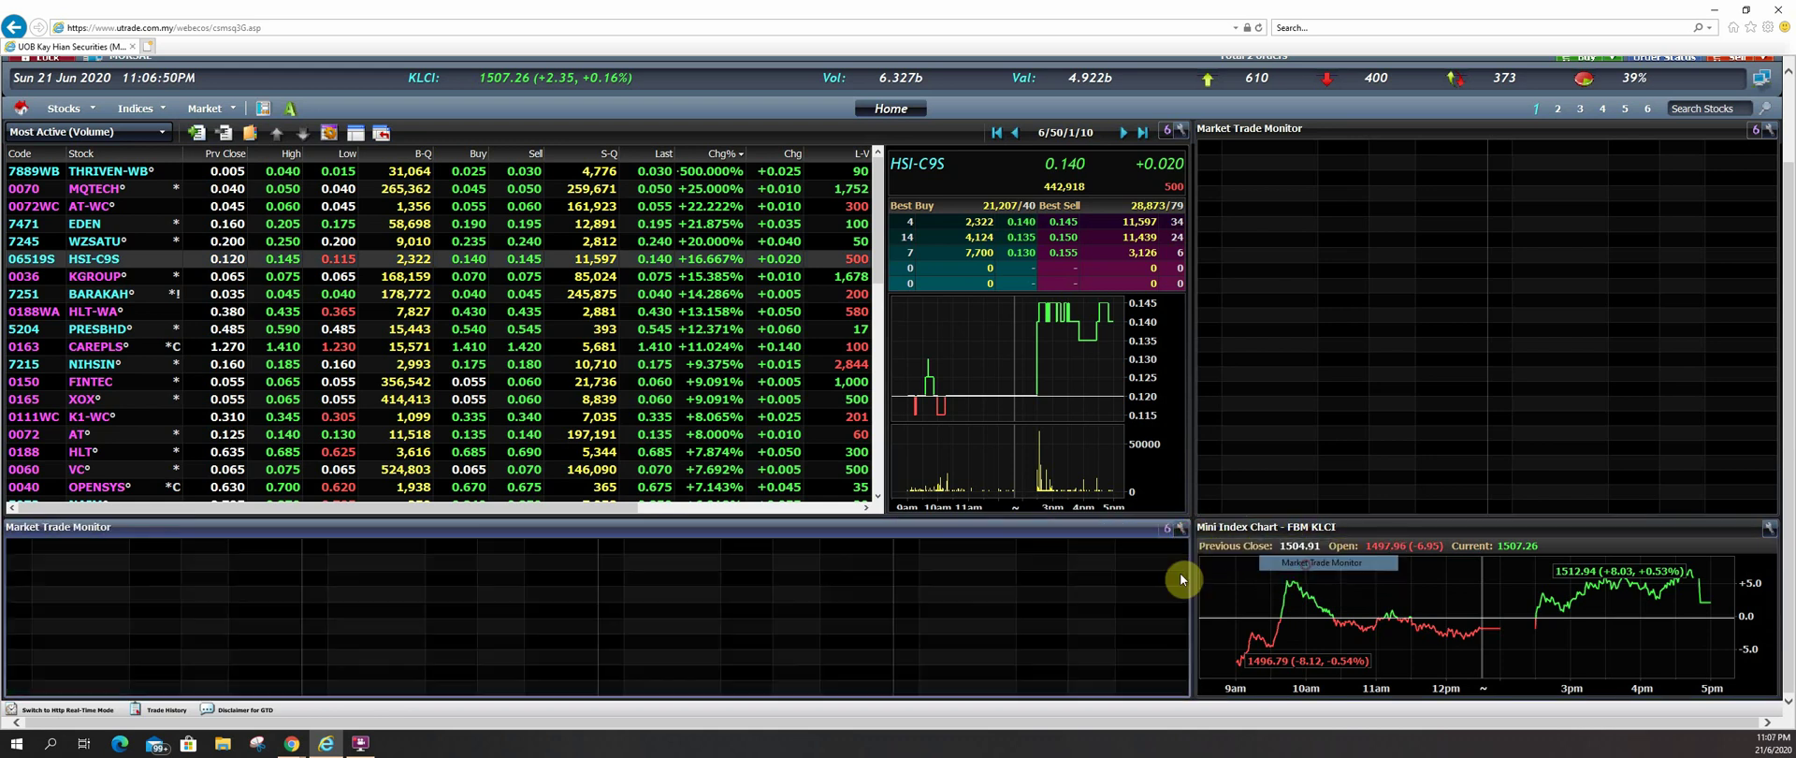
# - Switch the Market Trade Monitor window beside the stock list to Technical Analysis and load CAREPLS in it
pyautogui.click(1767, 131)
pyautogui.moveTo(1761, 172)
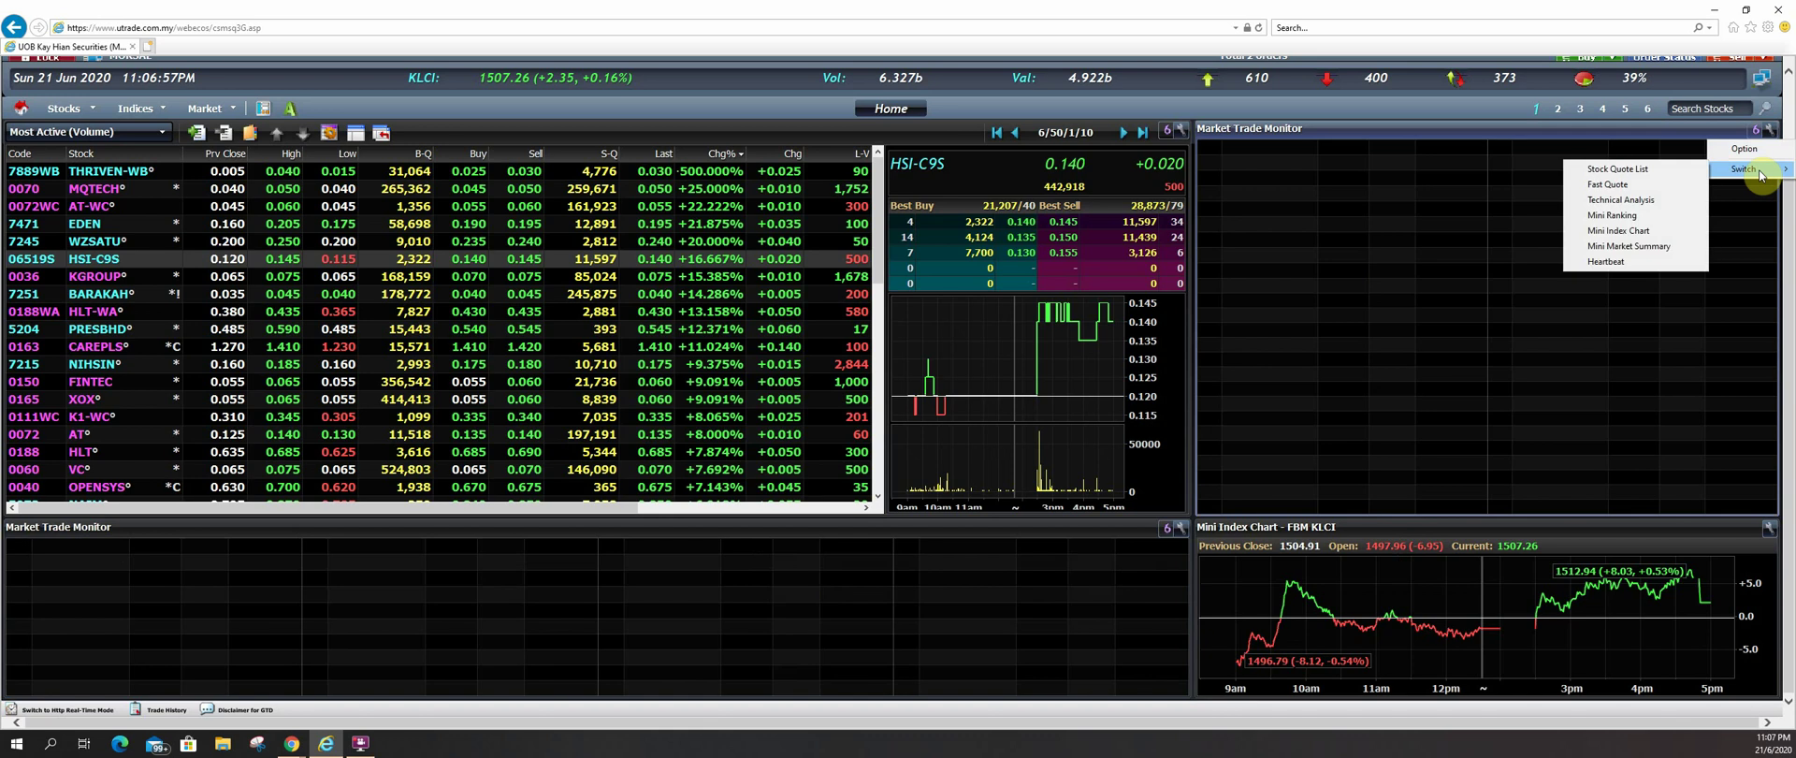
pyautogui.click(1653, 199)
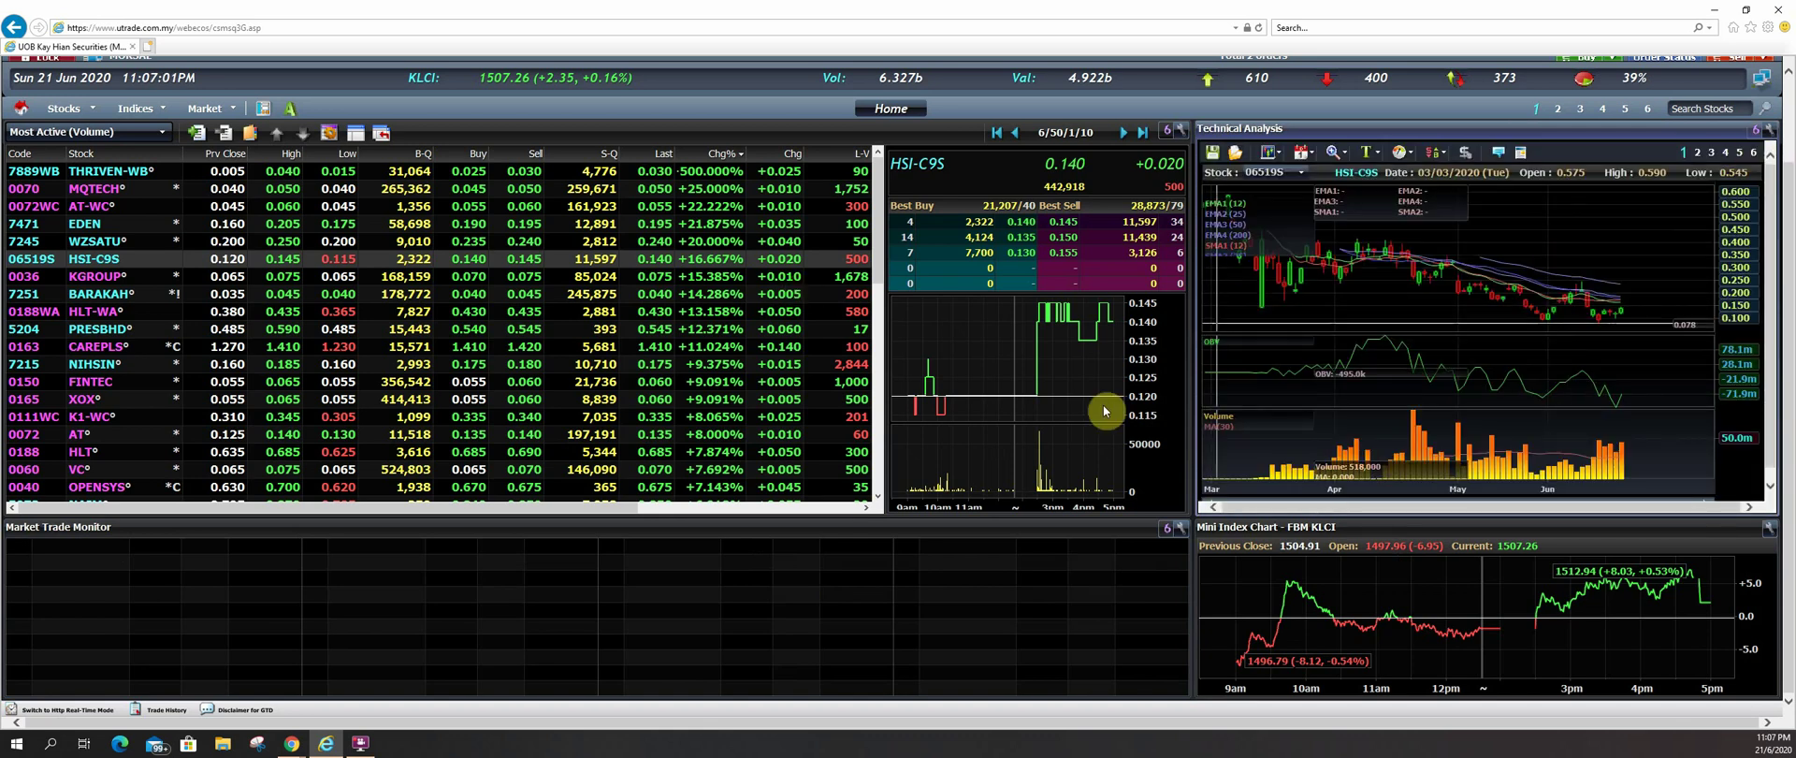
pyautogui.click(646, 346)
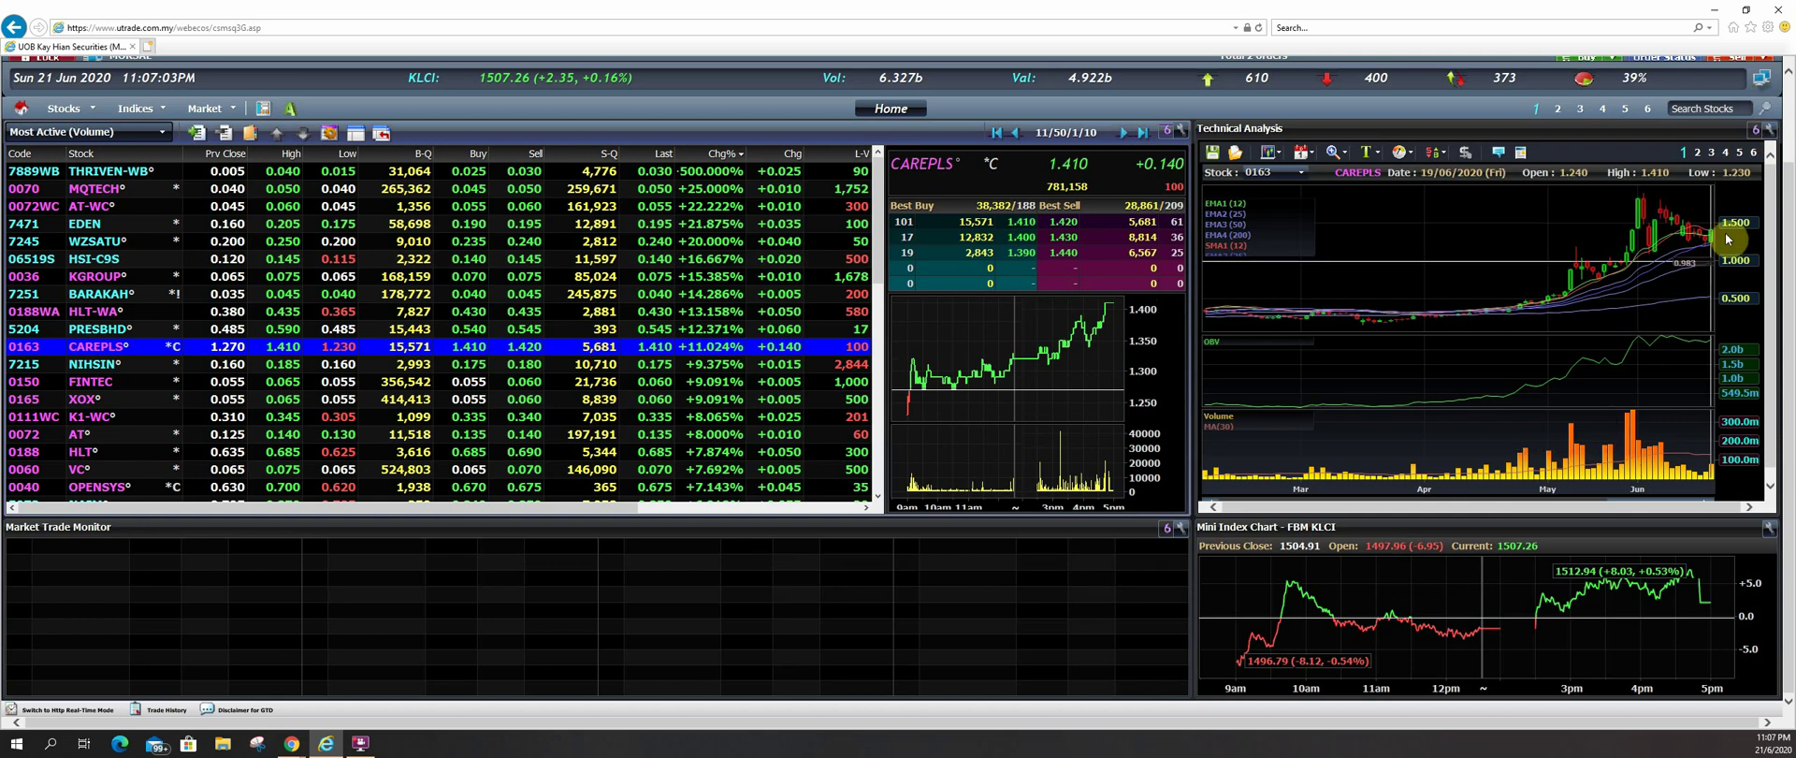
# - Switch the Technical Analysis window to Mini Index Chart, look through its index choices, and switch it back to Technical Analysis
pyautogui.click(1769, 131)
pyautogui.moveTo(1740, 168)
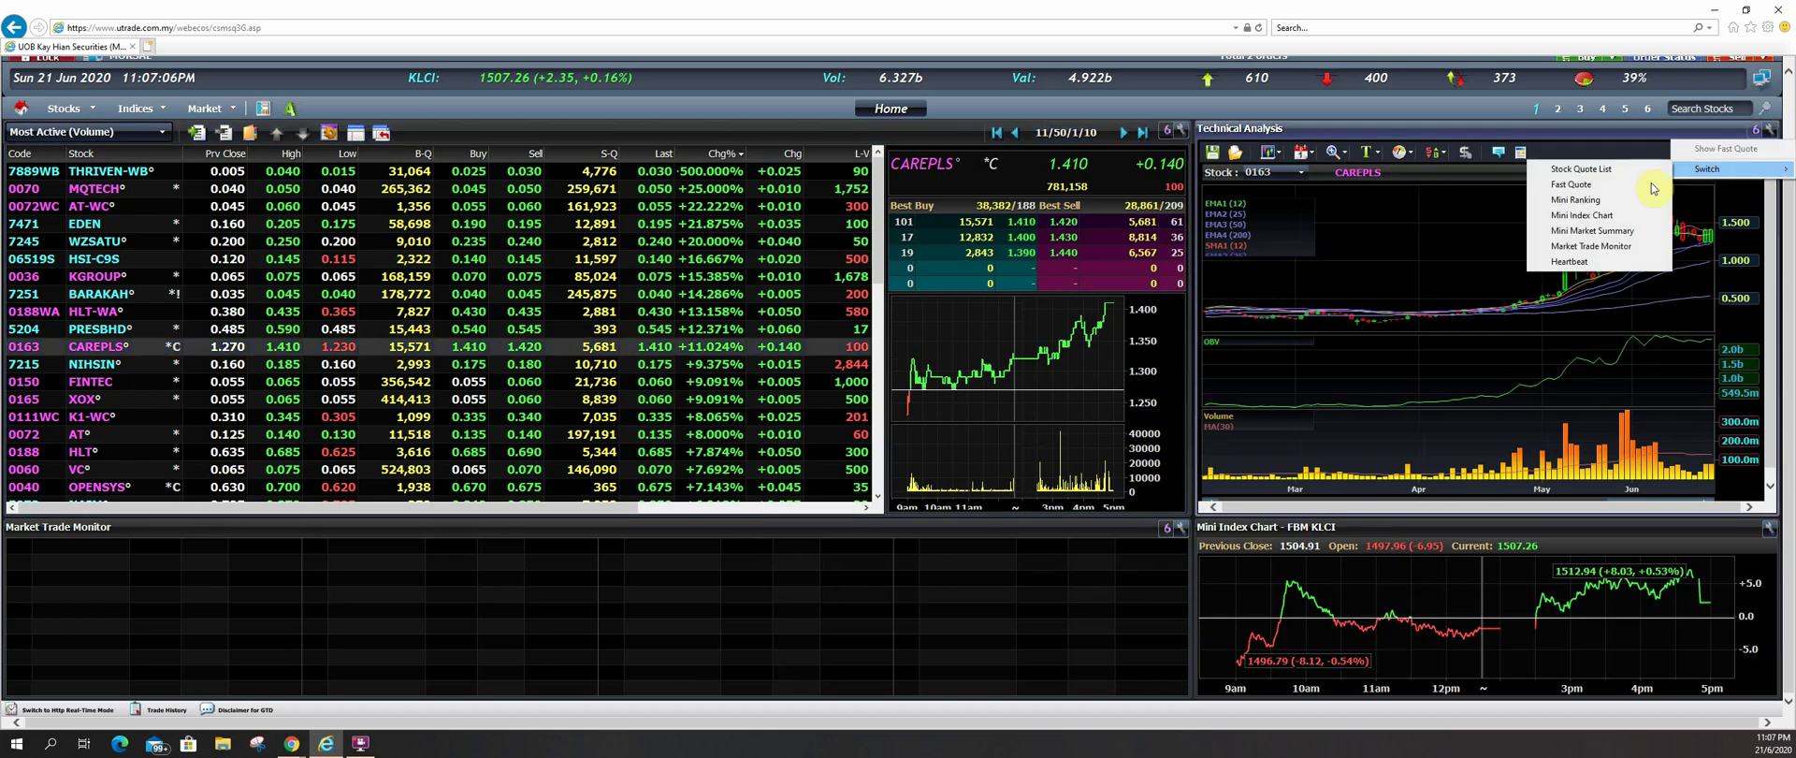
pyautogui.click(1617, 219)
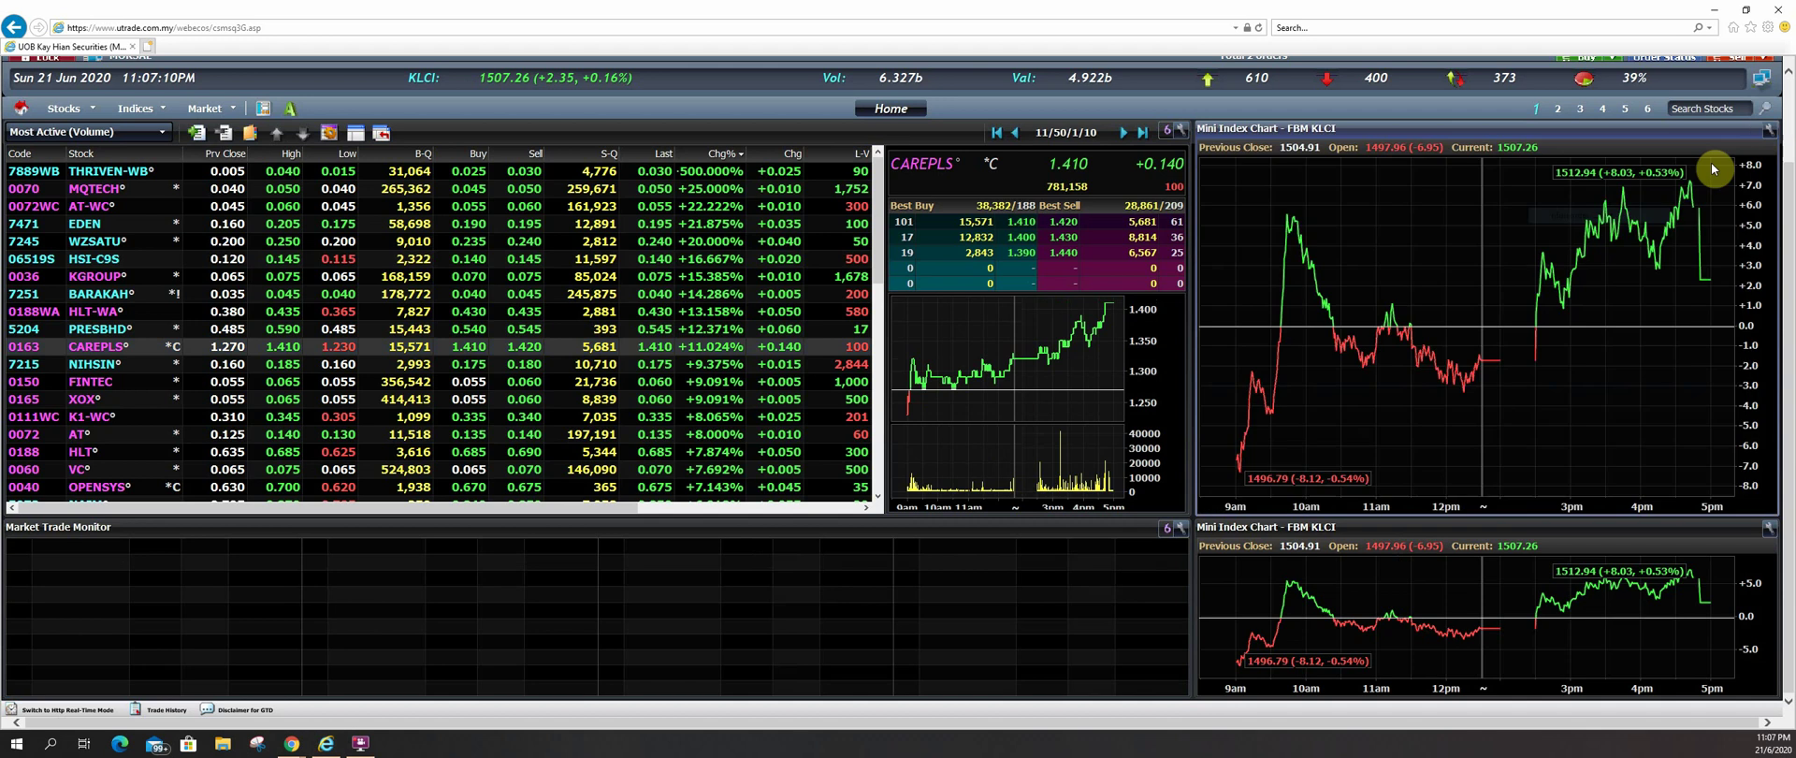
pyautogui.click(1771, 134)
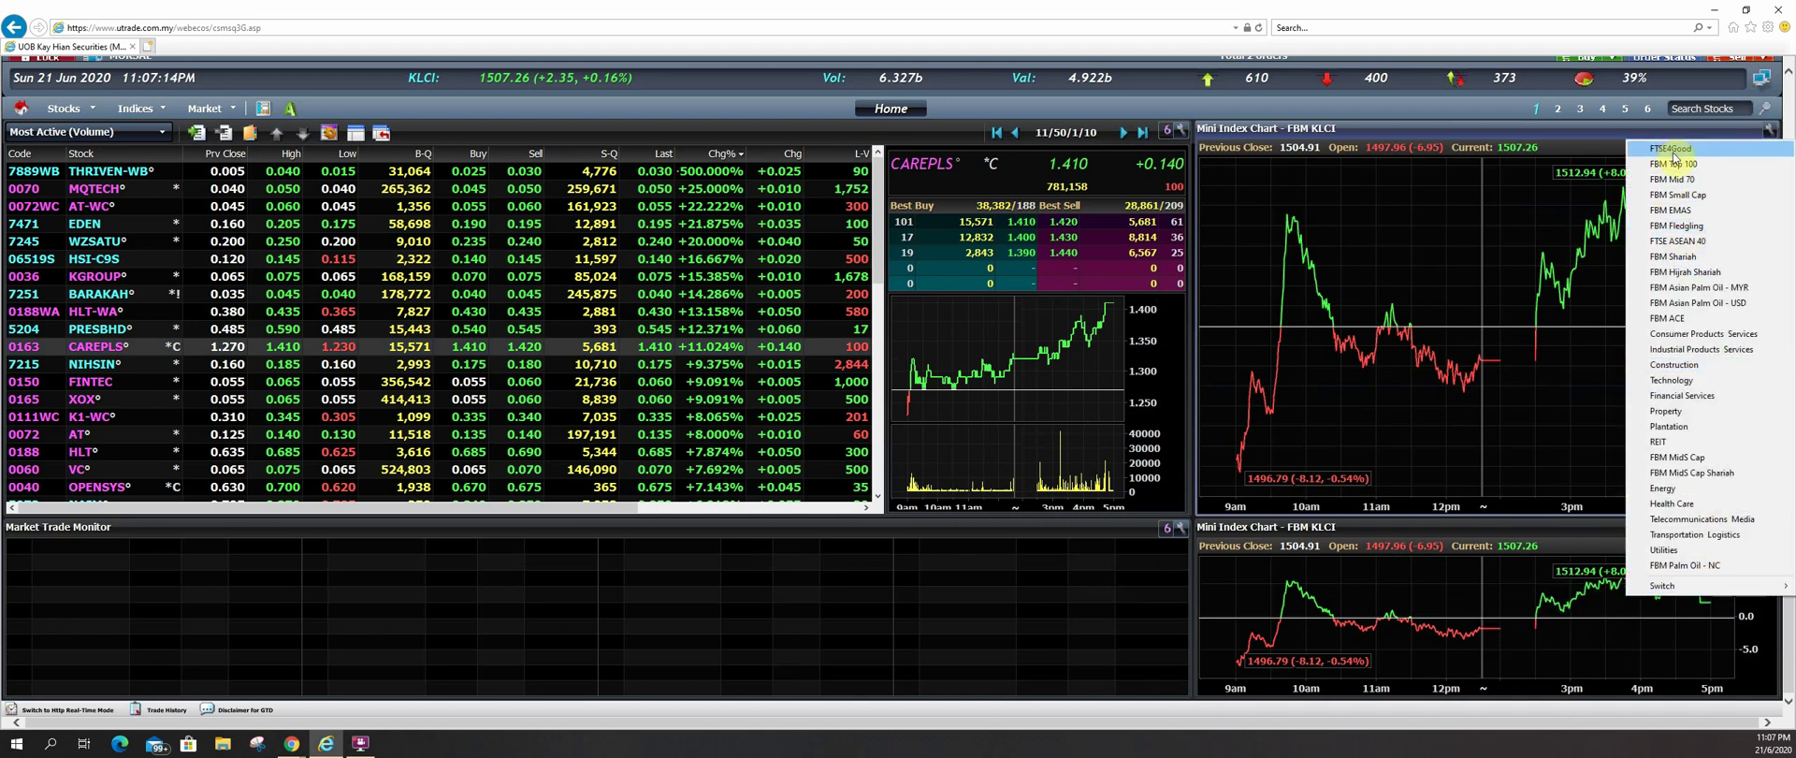
pyautogui.moveTo(1673, 590)
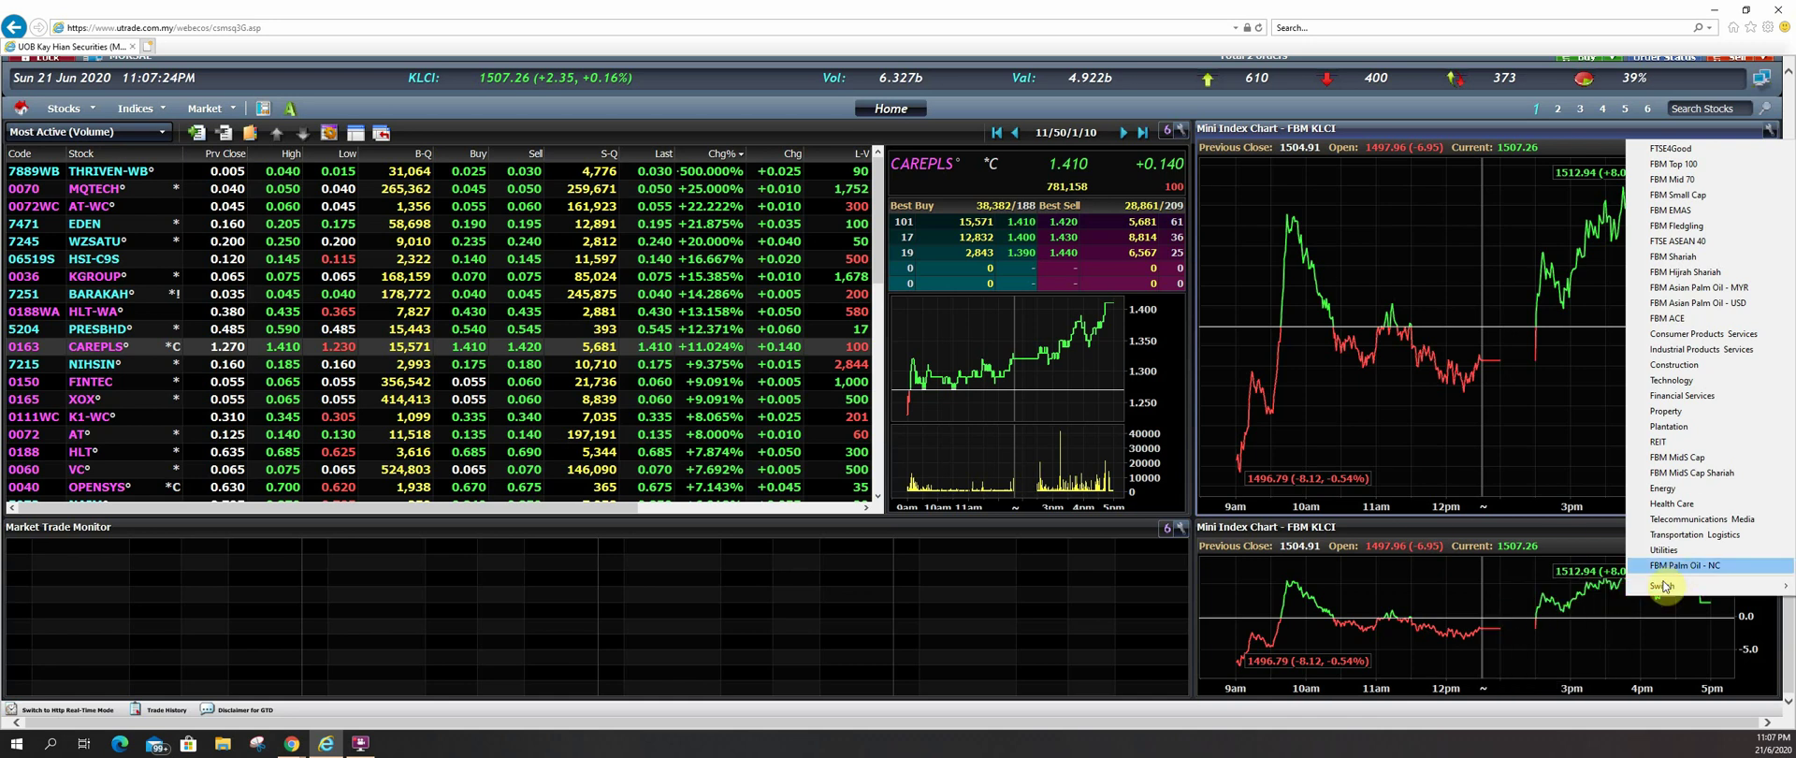
pyautogui.click(1591, 617)
# - View the technical charts of WZSATU, NAIM and NIHSIN by selecting them in the stock list
pyautogui.click(603, 293)
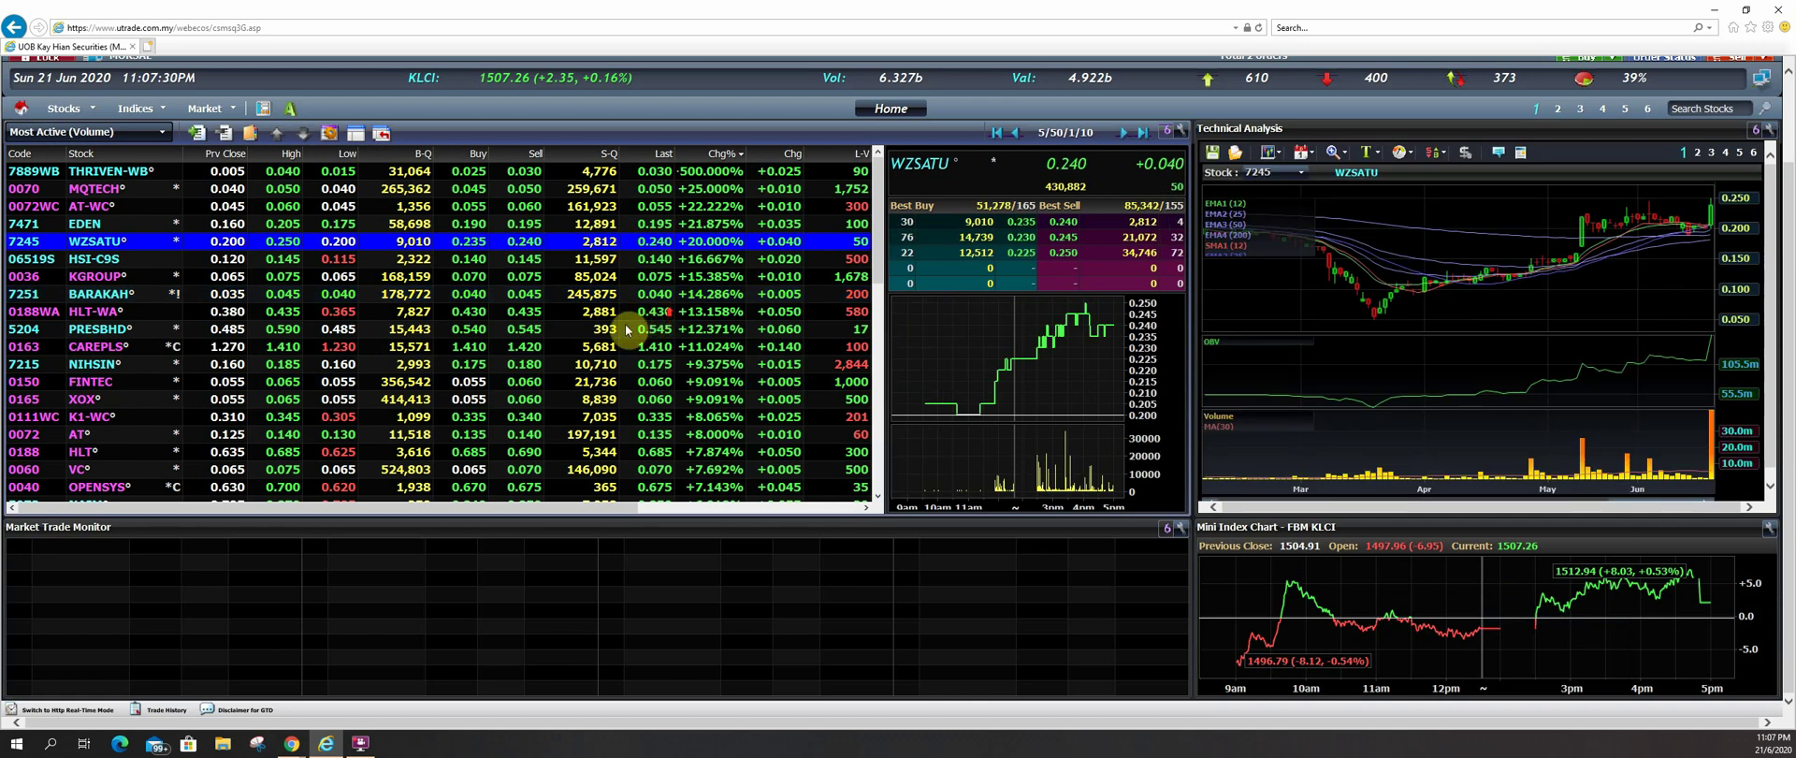
pyautogui.scroll(-3, 614, 337)
pyautogui.click(618, 347)
pyautogui.scroll(3, 631, 393)
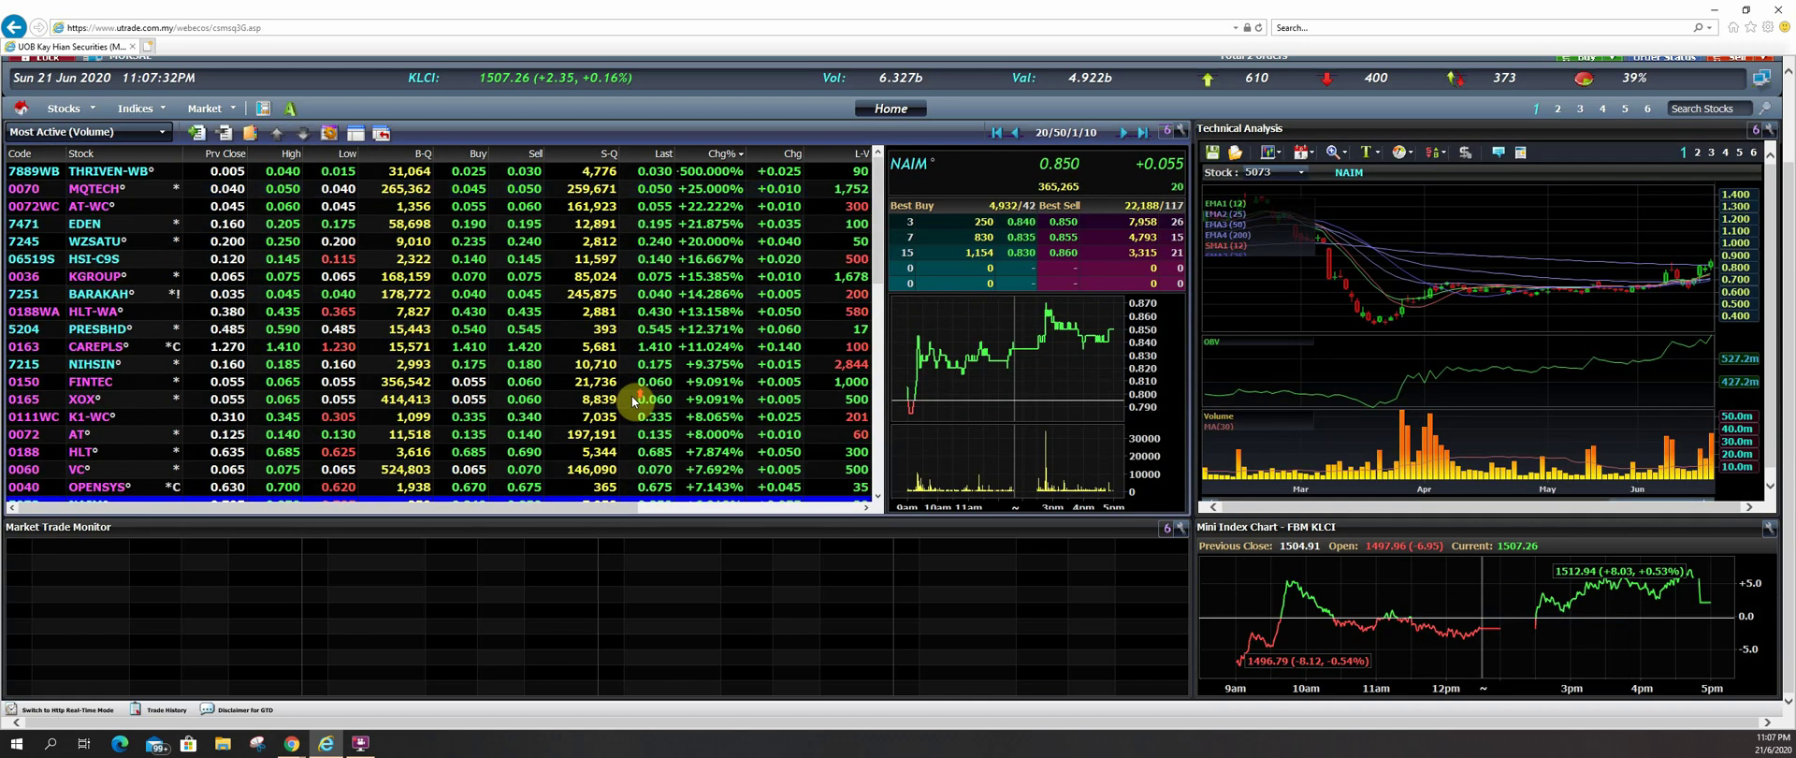
pyautogui.click(673, 273)
pyautogui.click(692, 364)
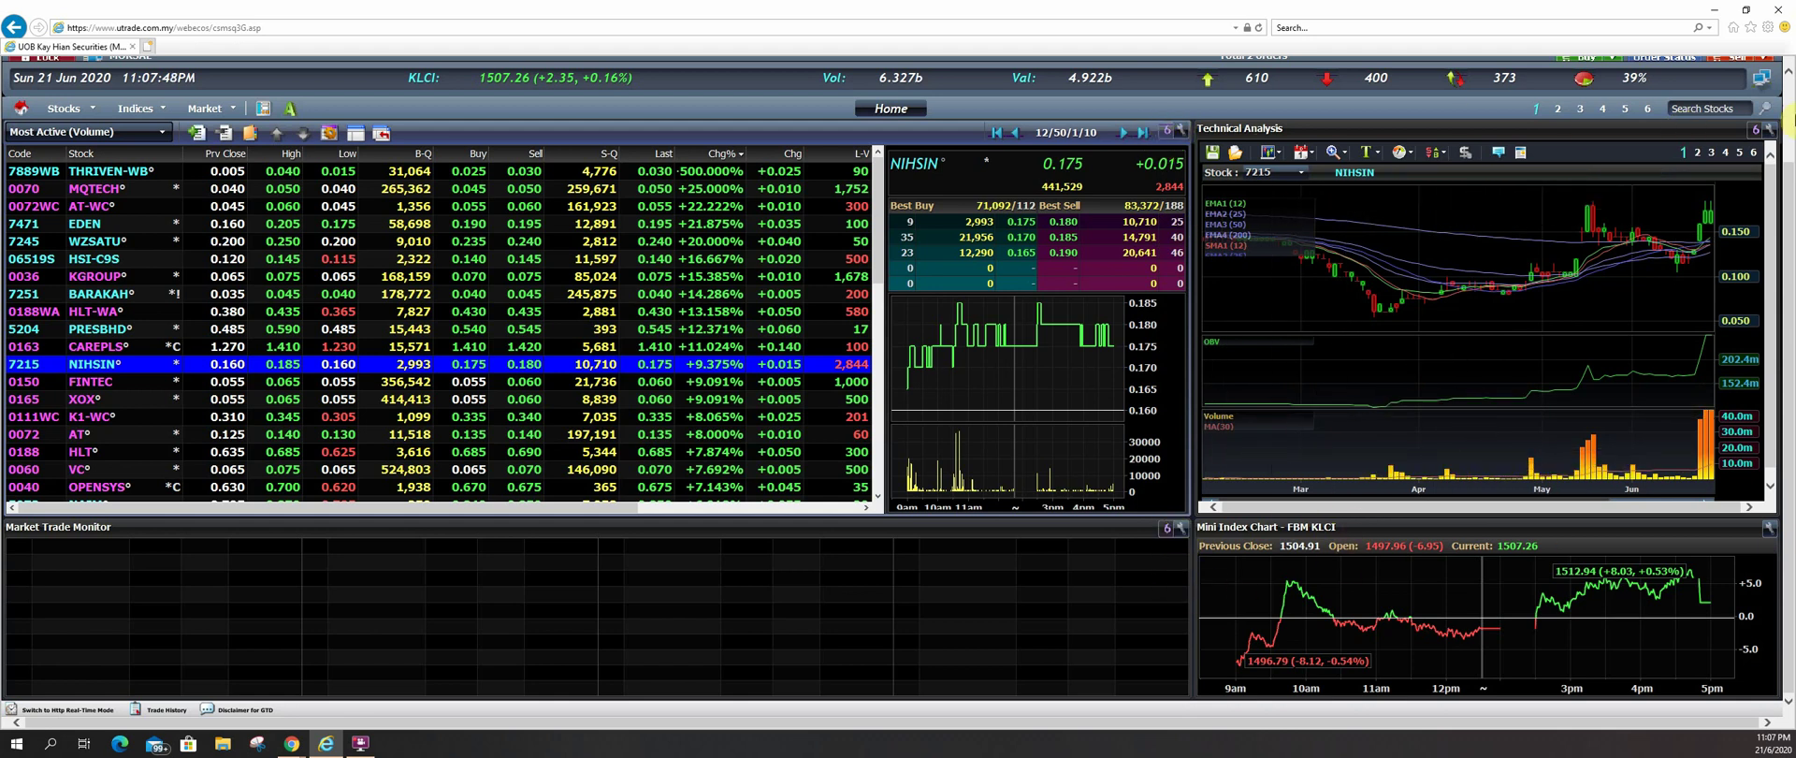
# - Look at the stock list's link numbers and view WZSATU, FINTEC and KGROUP in the linked Technical Analysis window
pyautogui.click(1168, 136)
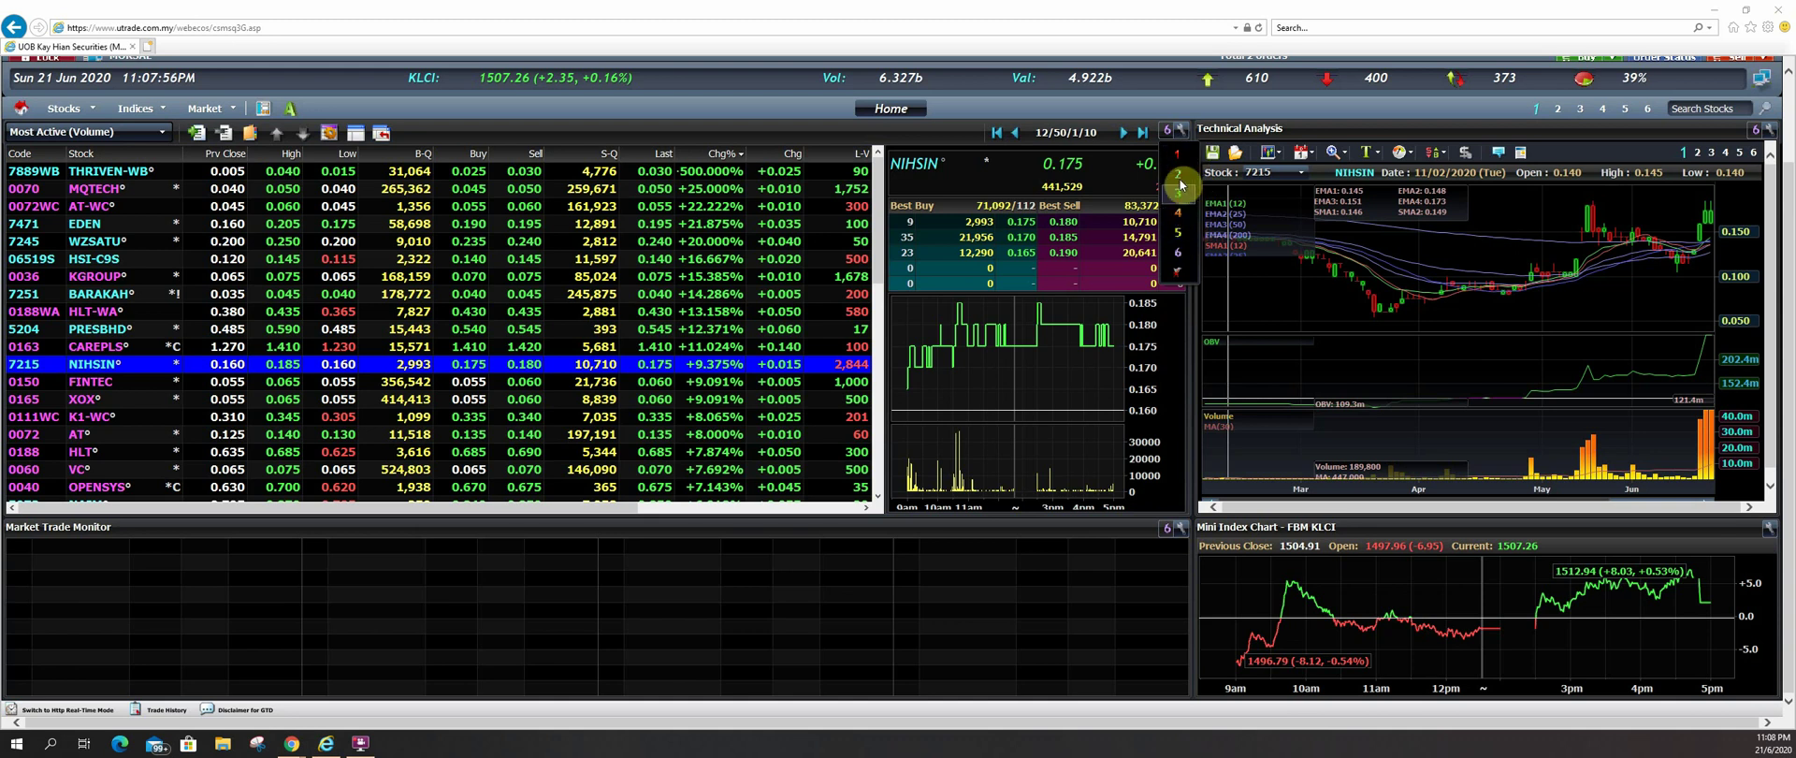
pyautogui.click(636, 244)
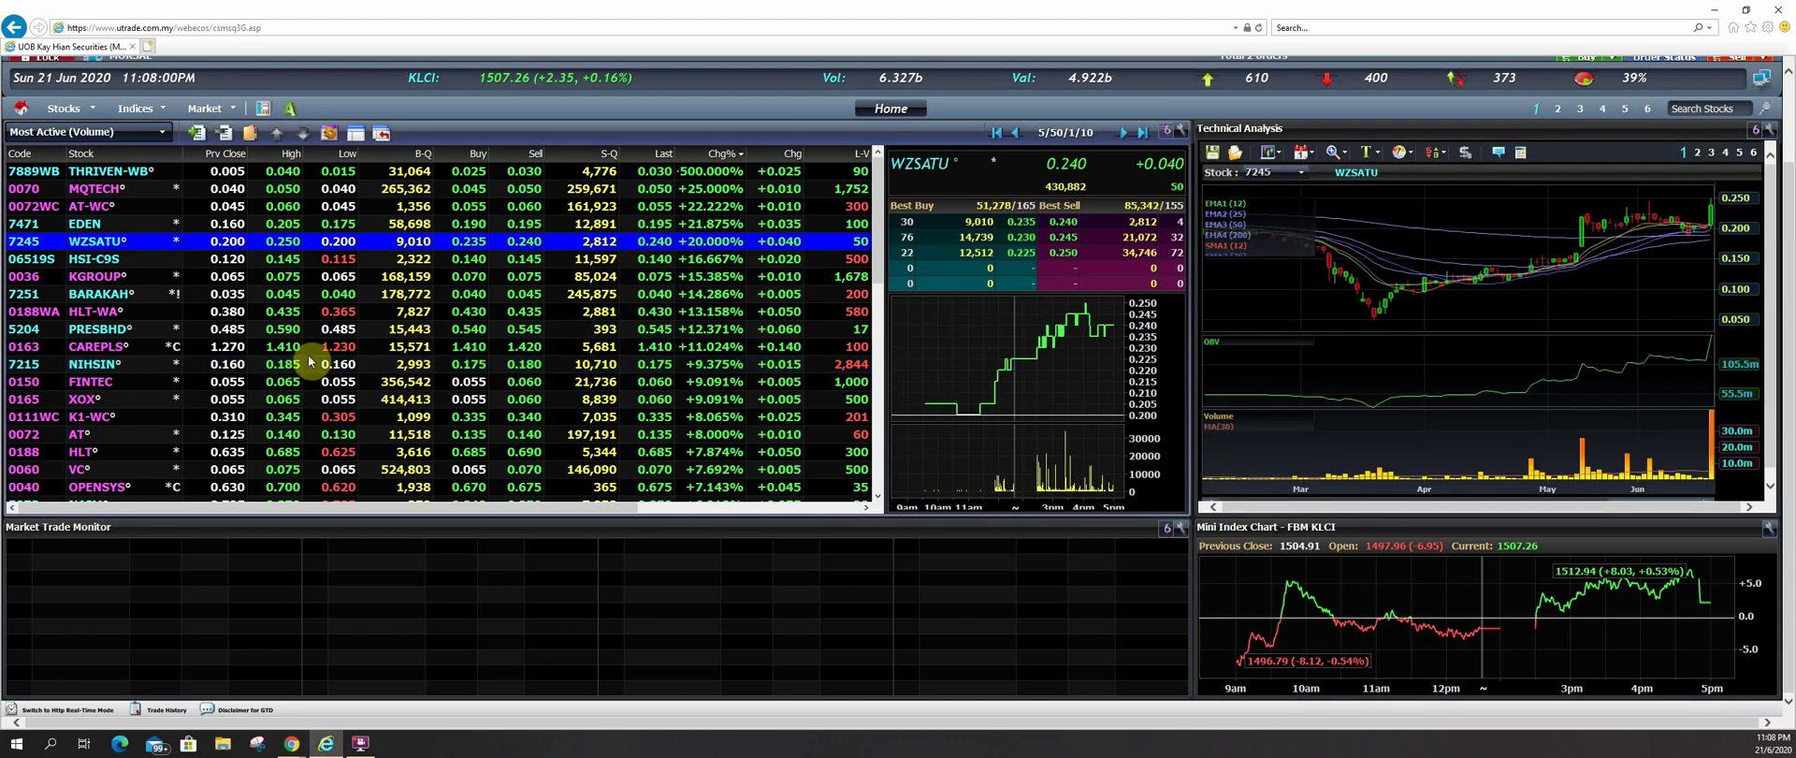
pyautogui.click(462, 383)
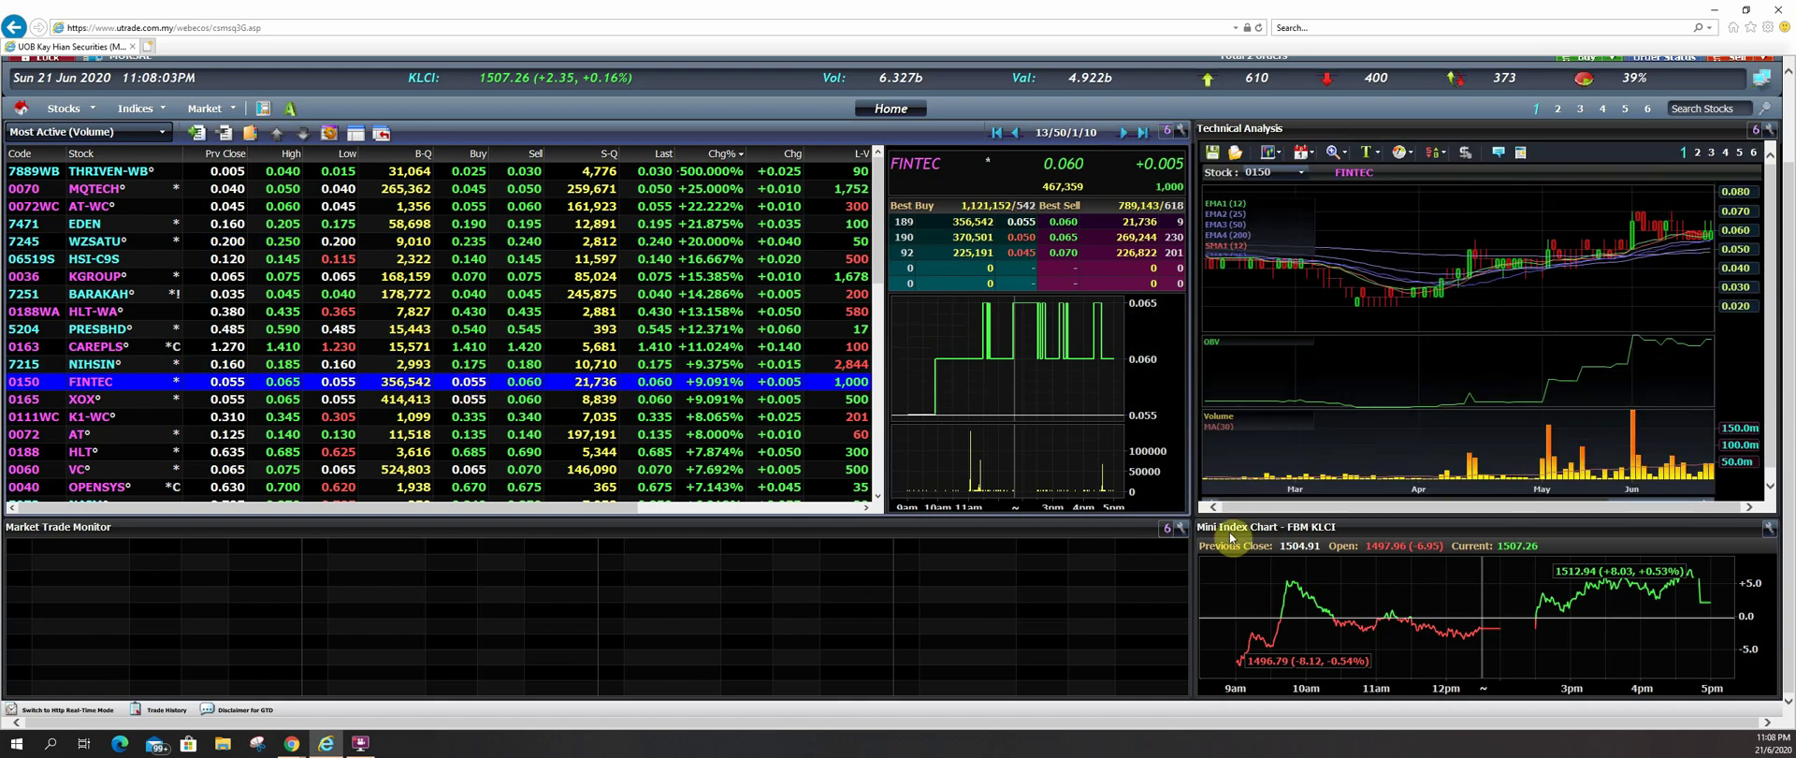
pyautogui.click(413, 312)
pyautogui.click(438, 276)
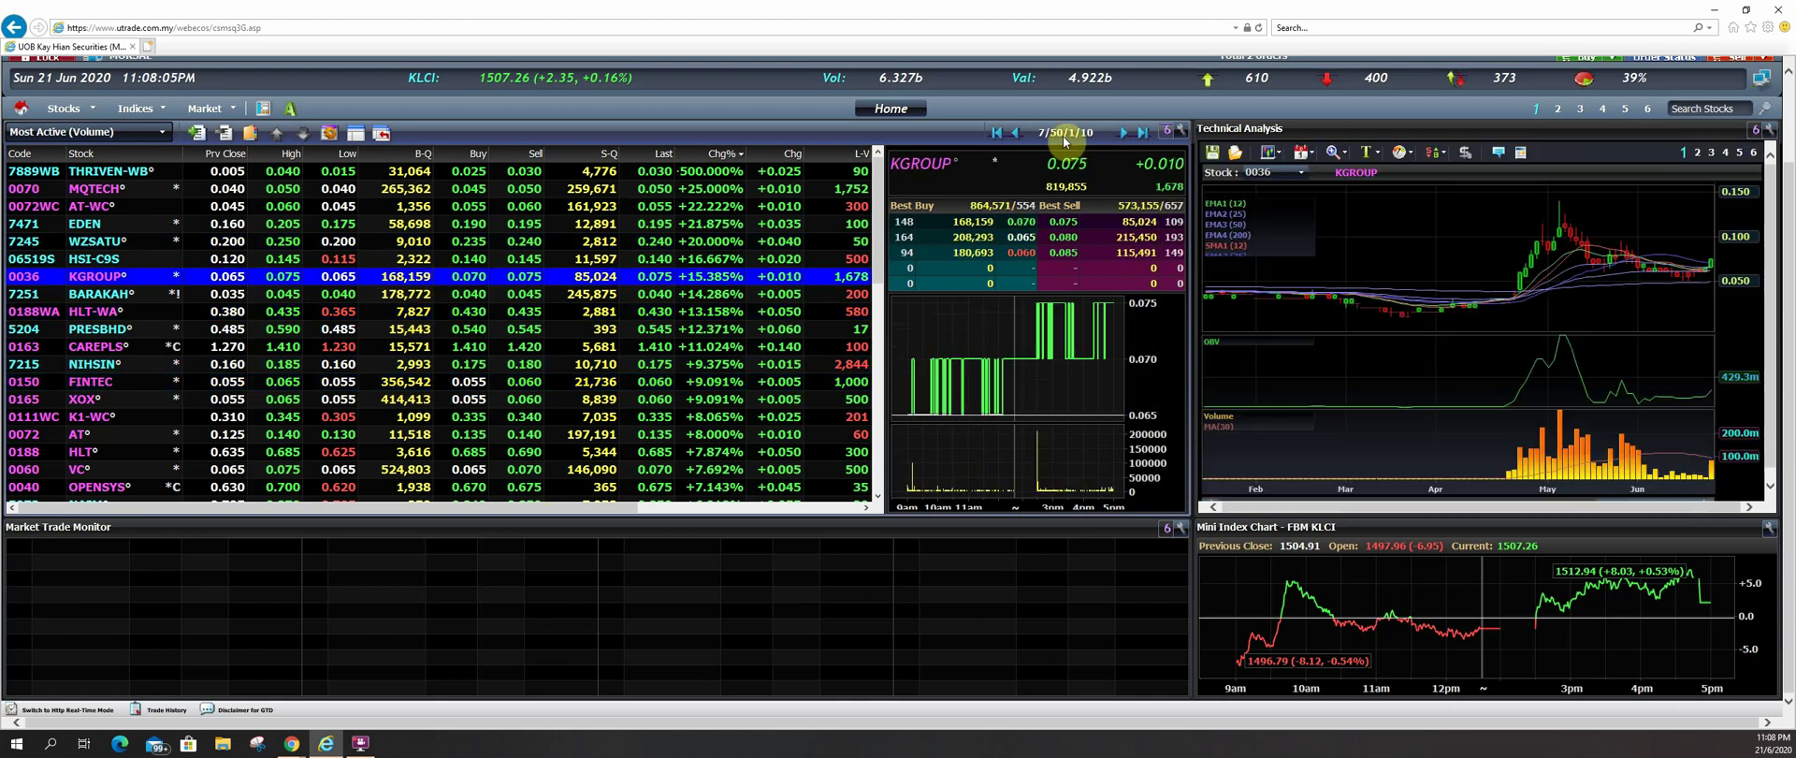
# - Give the stock list a different link number and test the link by selecting KGROUP, CAREPLS, K1-WC and HLT-WA
pyautogui.click(1164, 131)
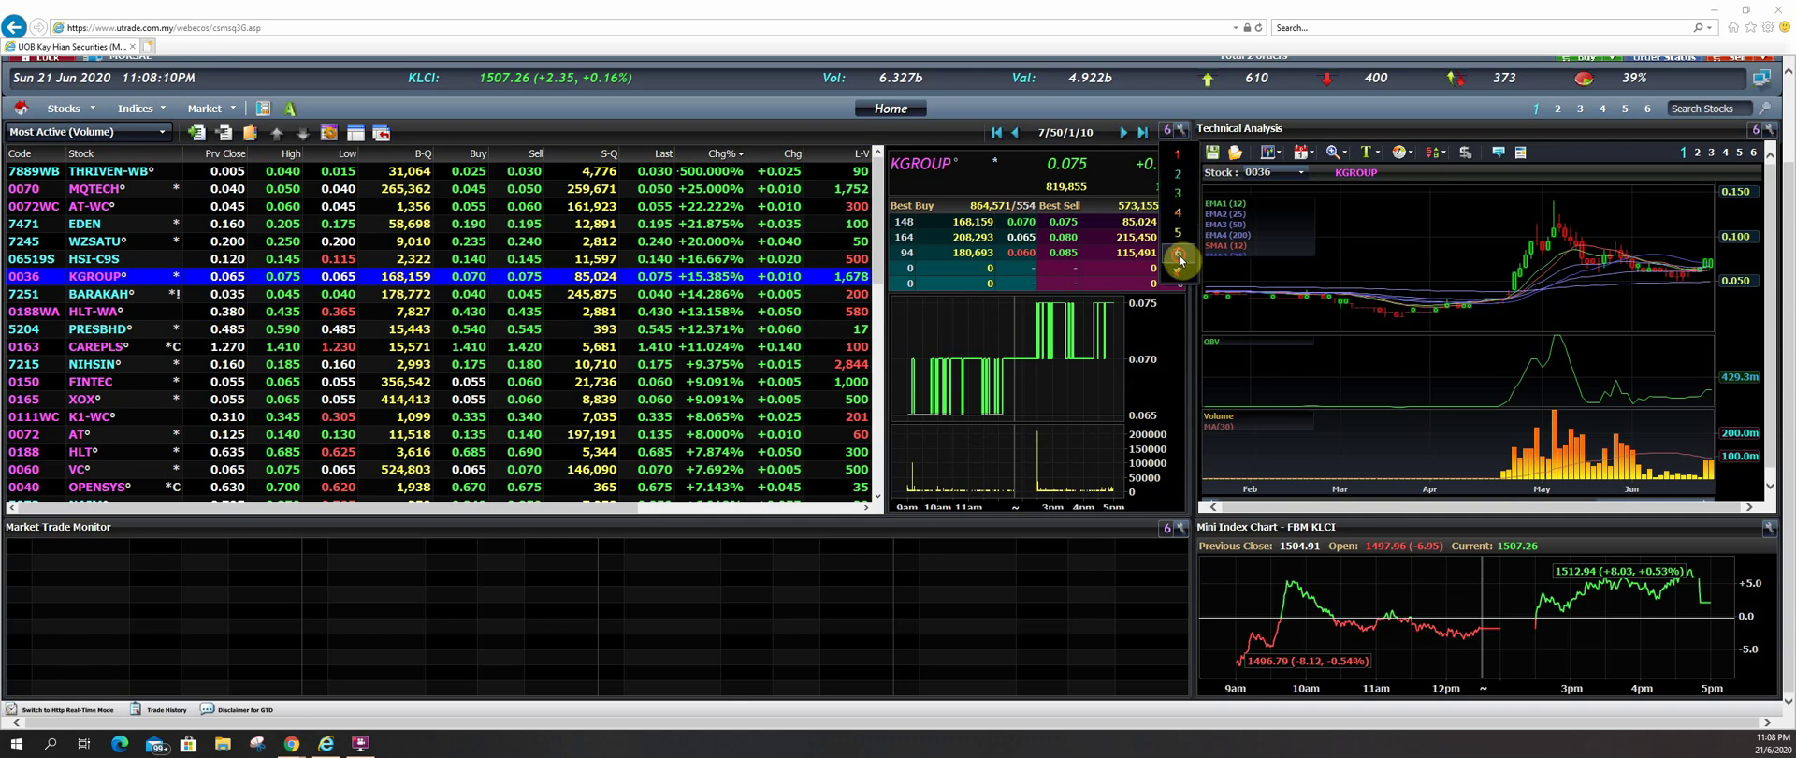
pyautogui.press('Up')
pyautogui.press('Up')
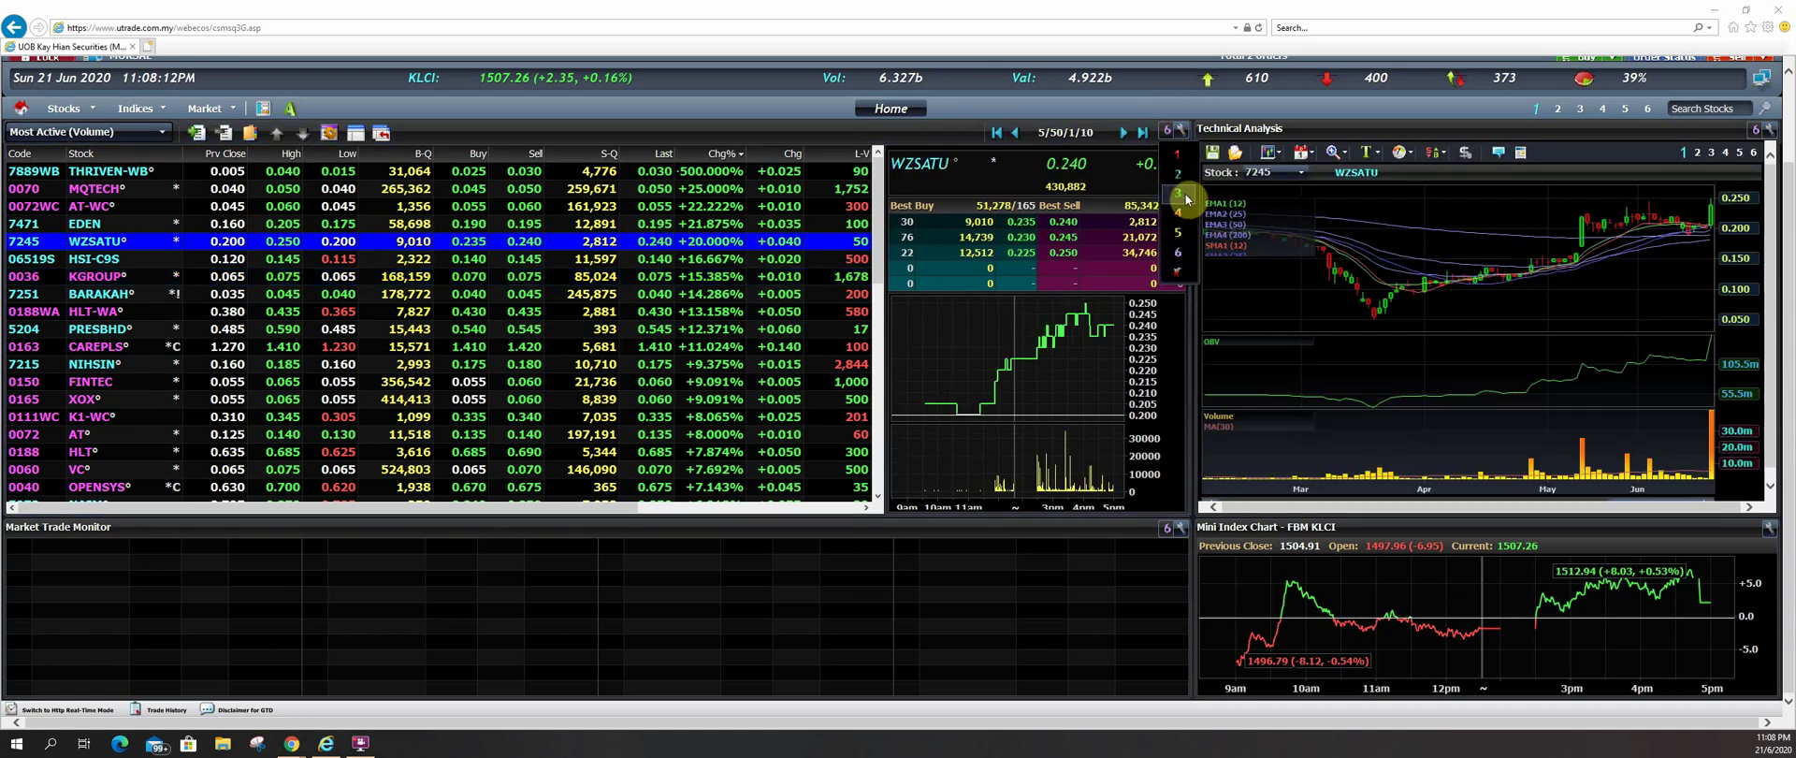
pyautogui.click(582, 271)
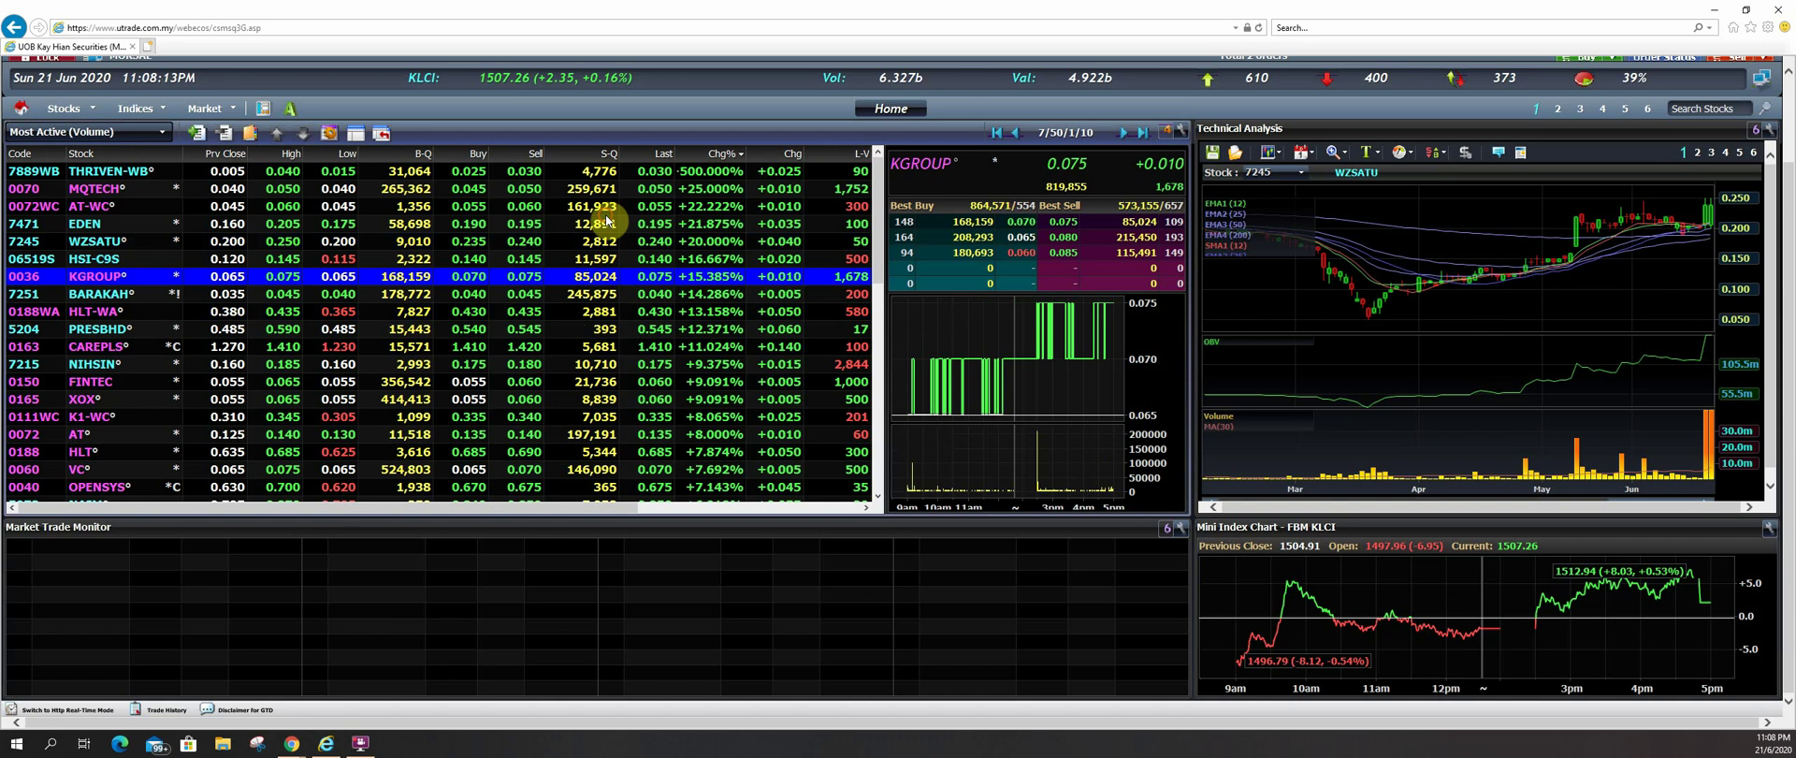
pyautogui.click(606, 346)
pyautogui.click(620, 417)
pyautogui.click(634, 313)
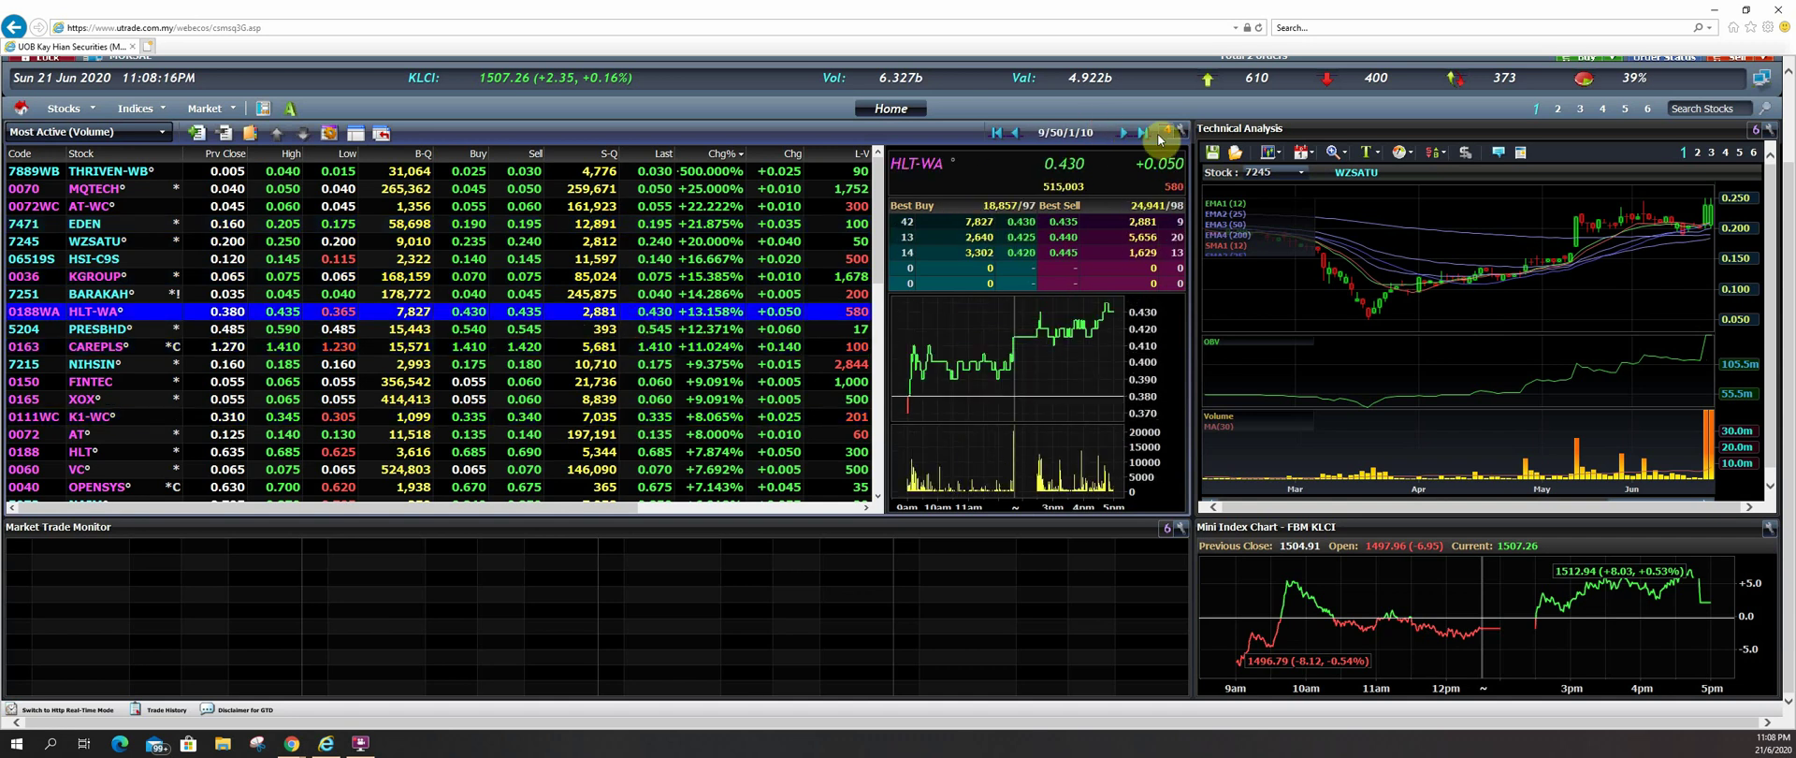
# - Set the stock list's link number back to 6 and select stocks such as KGROUP to test the linked chart
pyautogui.click(1168, 133)
pyautogui.click(1179, 250)
pyautogui.click(670, 259)
pyautogui.click(675, 380)
pyautogui.click(671, 295)
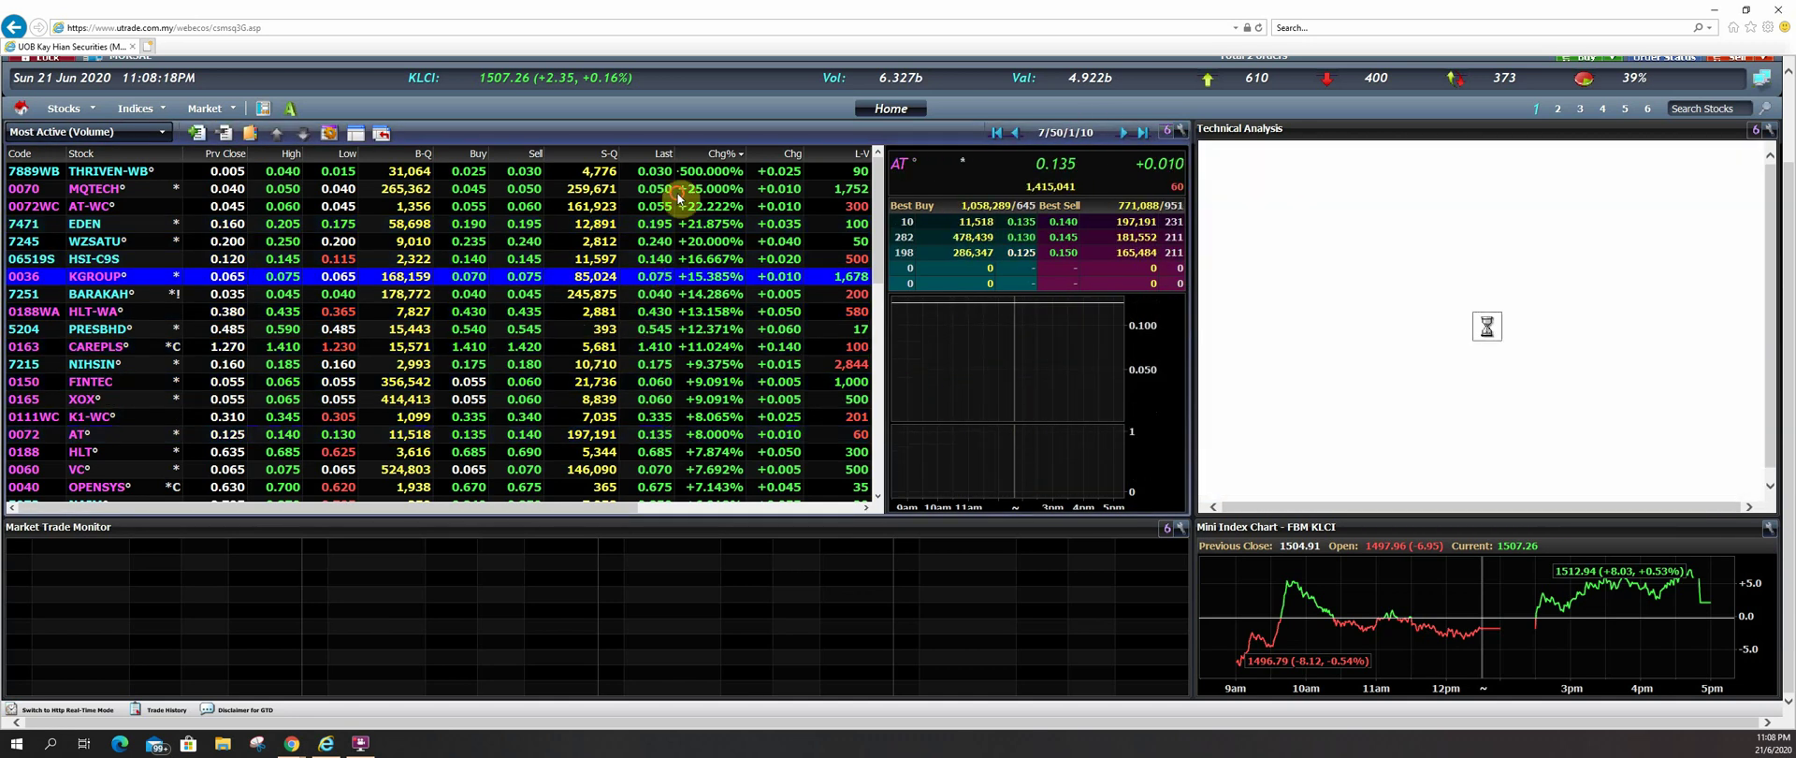
# - View EDEN, NIHSIN and CAREPLS in the quote pane and the linked Technical Analysis window
pyautogui.click(661, 429)
pyautogui.click(580, 234)
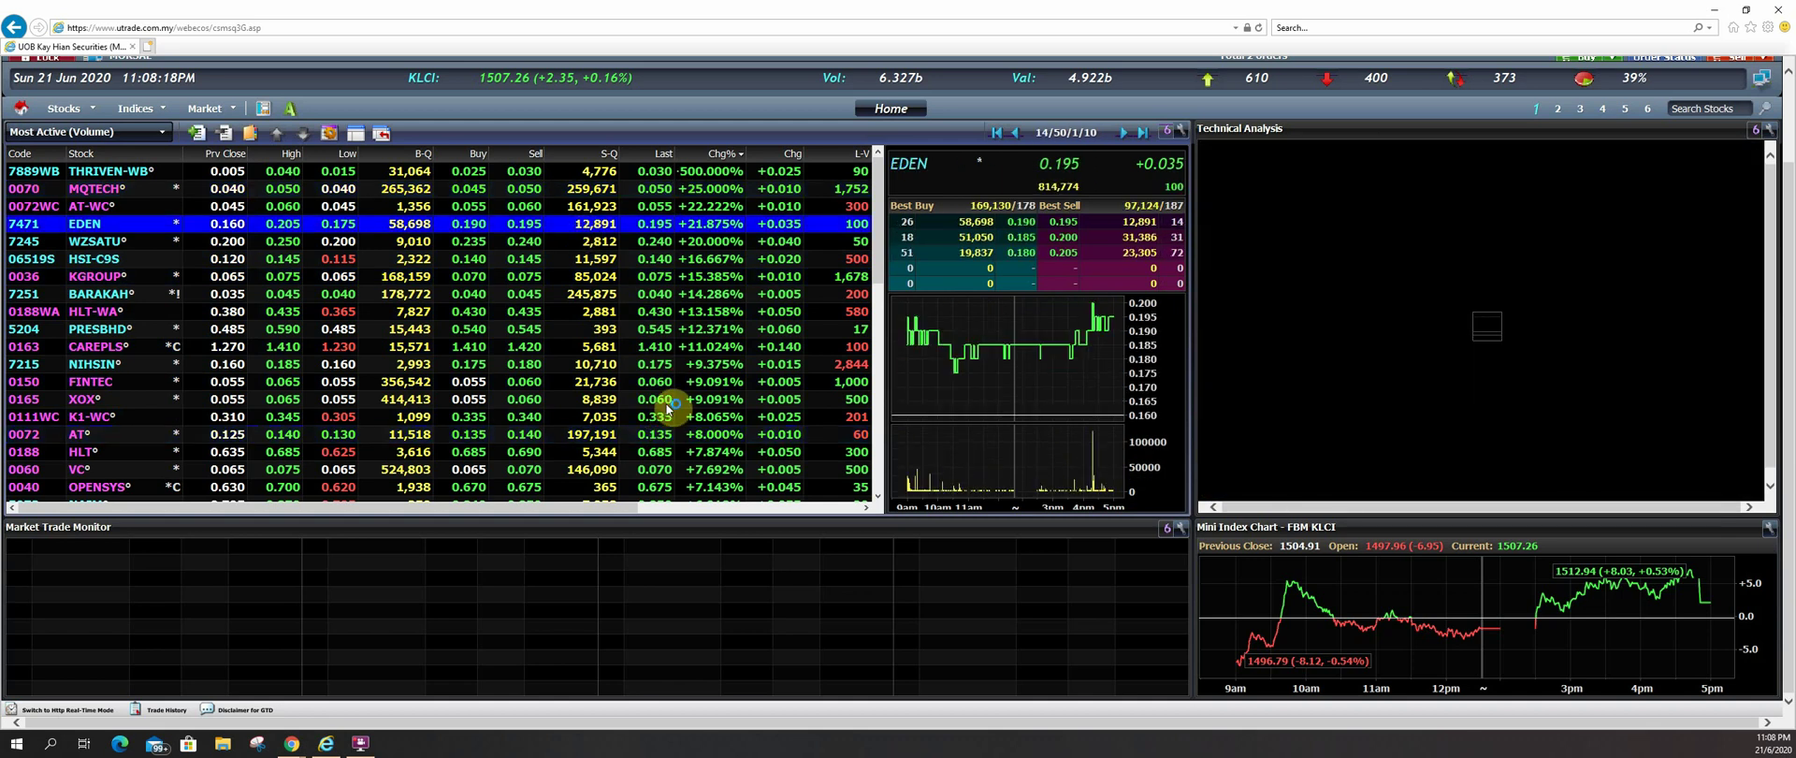
pyautogui.click(663, 276)
pyautogui.click(646, 259)
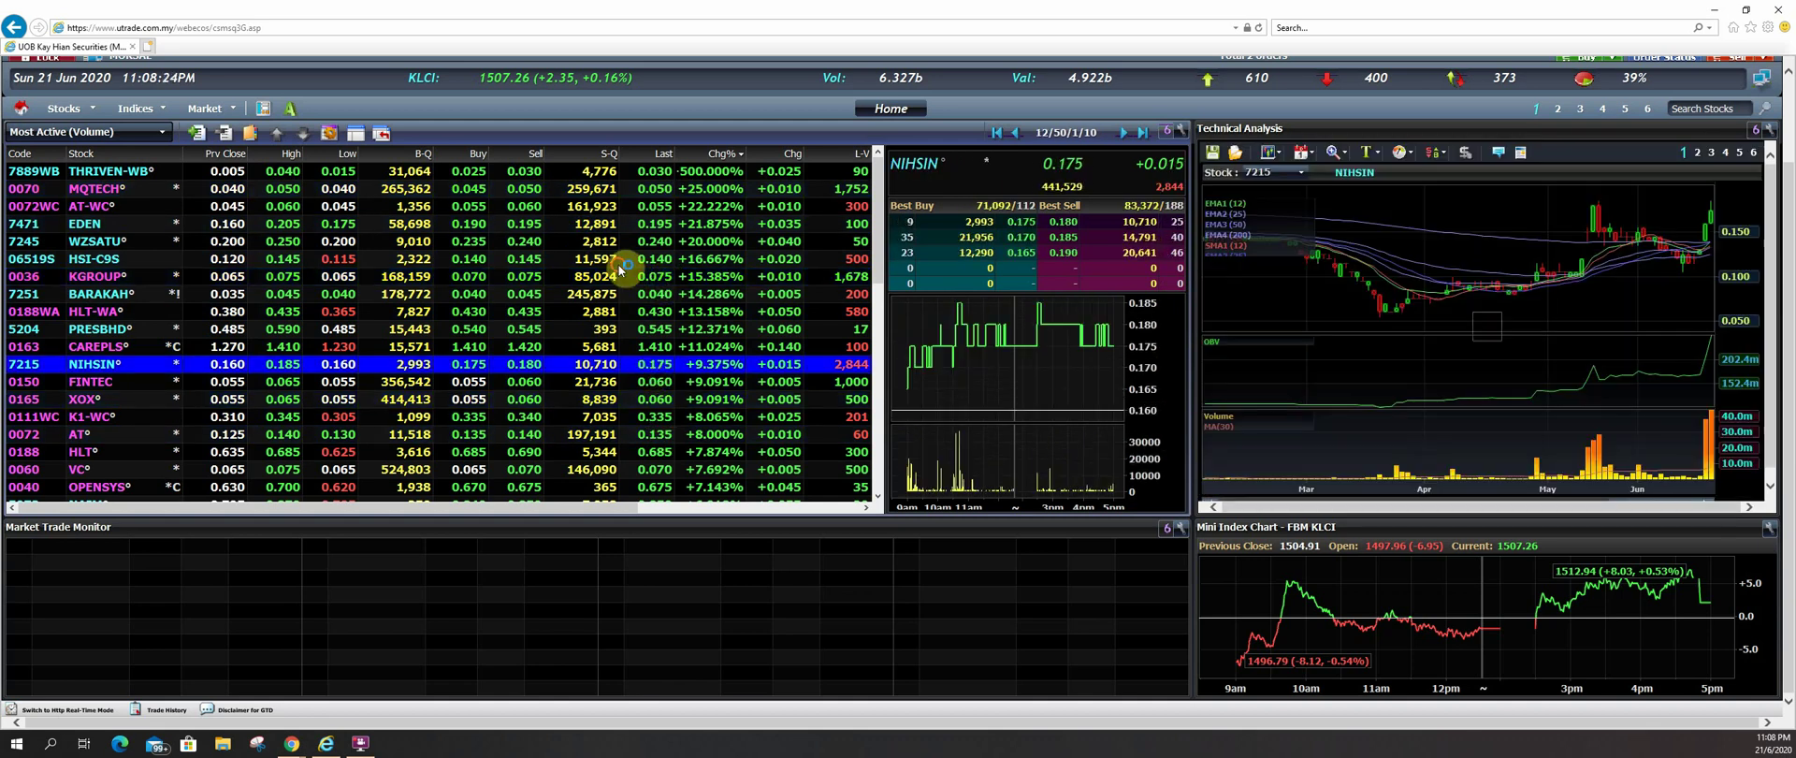
pyautogui.click(676, 208)
pyautogui.click(646, 348)
pyautogui.click(671, 453)
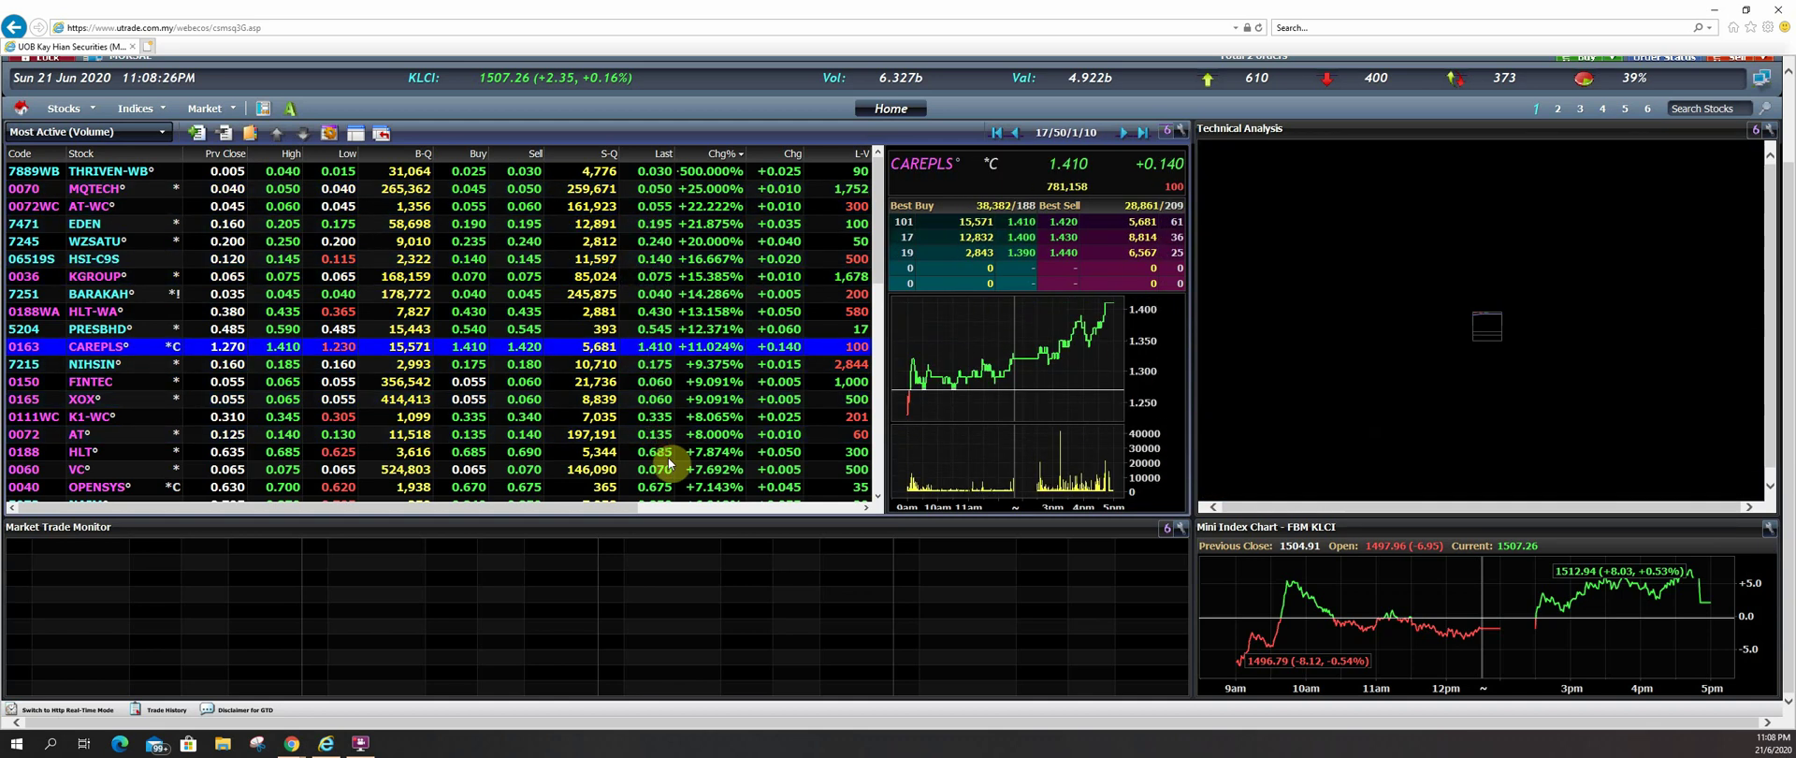
# - Switch the Home view to layout O, the three-by-three grid of windows
pyautogui.scroll(-9, 677, 457)
pyautogui.scroll(9, 677, 451)
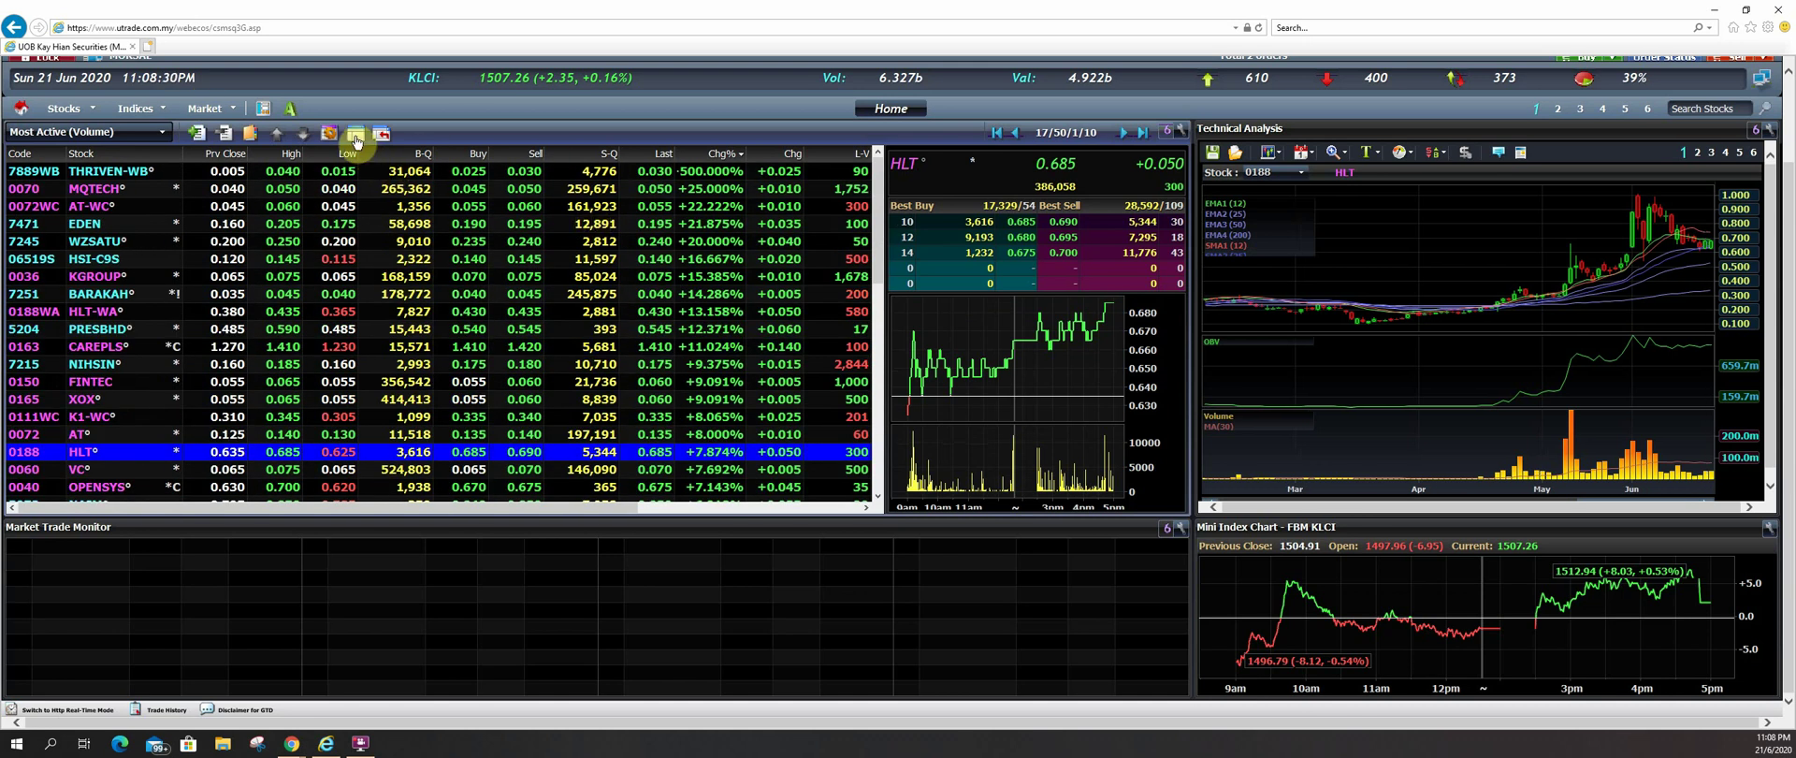
pyautogui.click(263, 110)
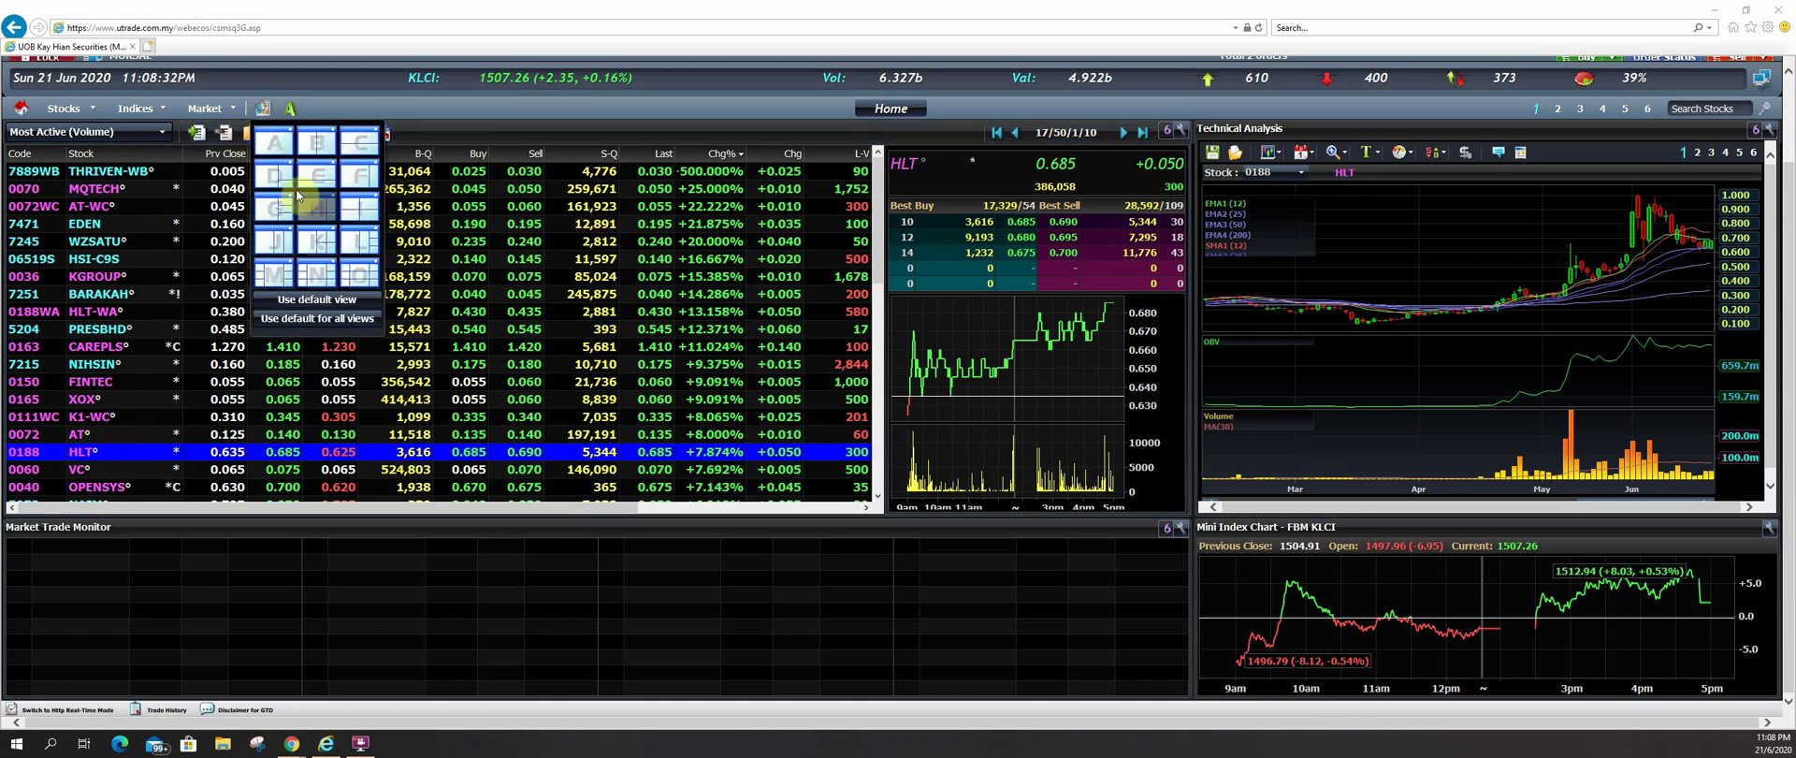
pyautogui.click(365, 281)
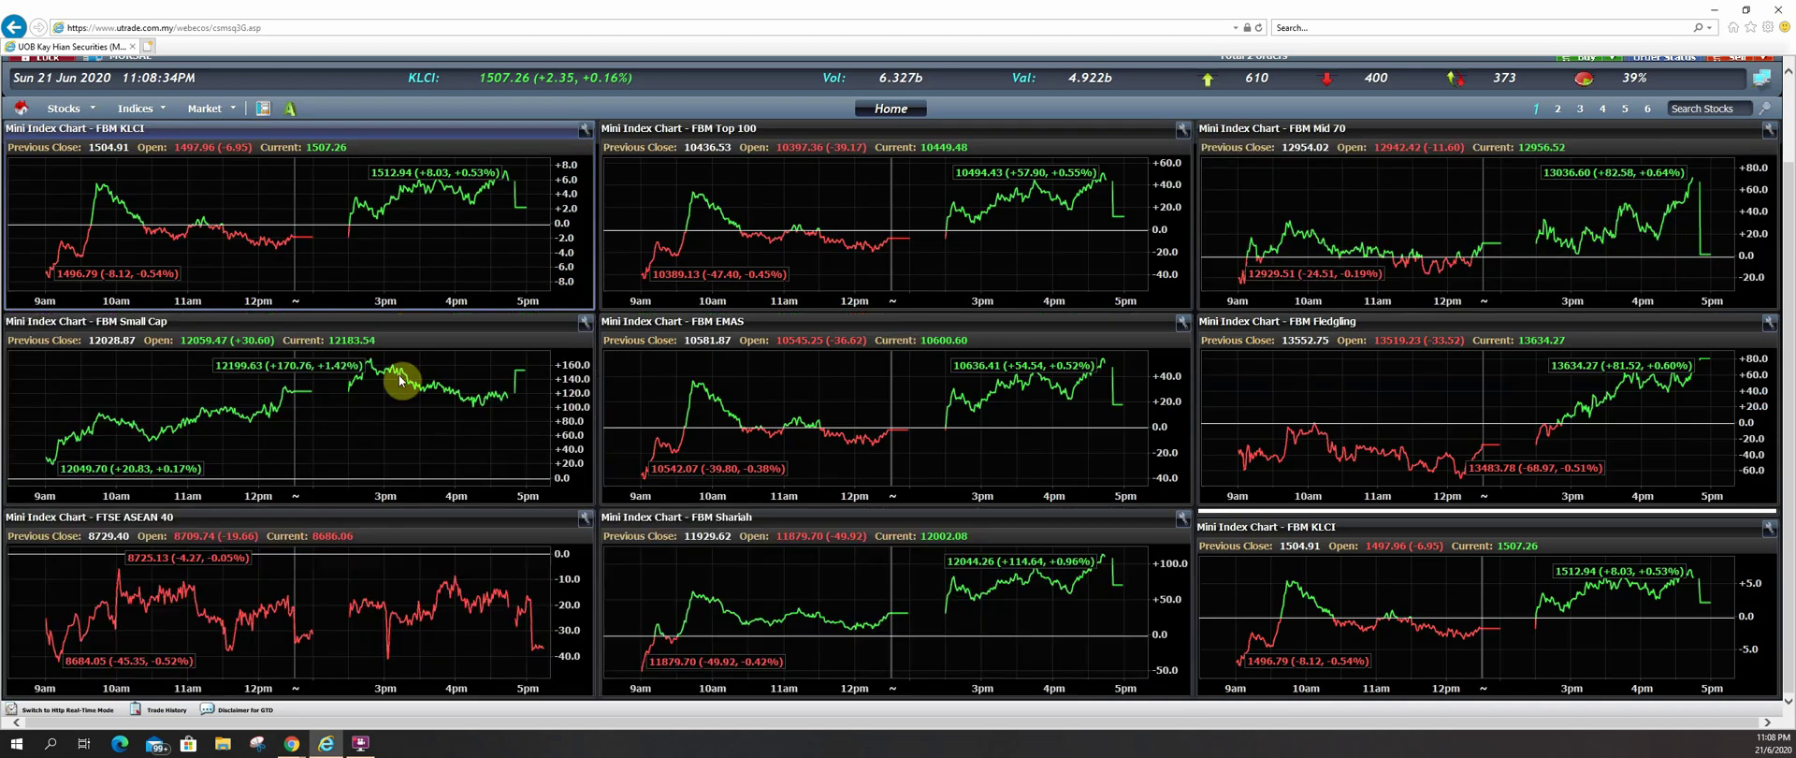
# - Switch the FBM KLCI, FBM Top 100 and FBM Mid 70 index chart windows in the first row to Fast Quote
pyautogui.click(585, 130)
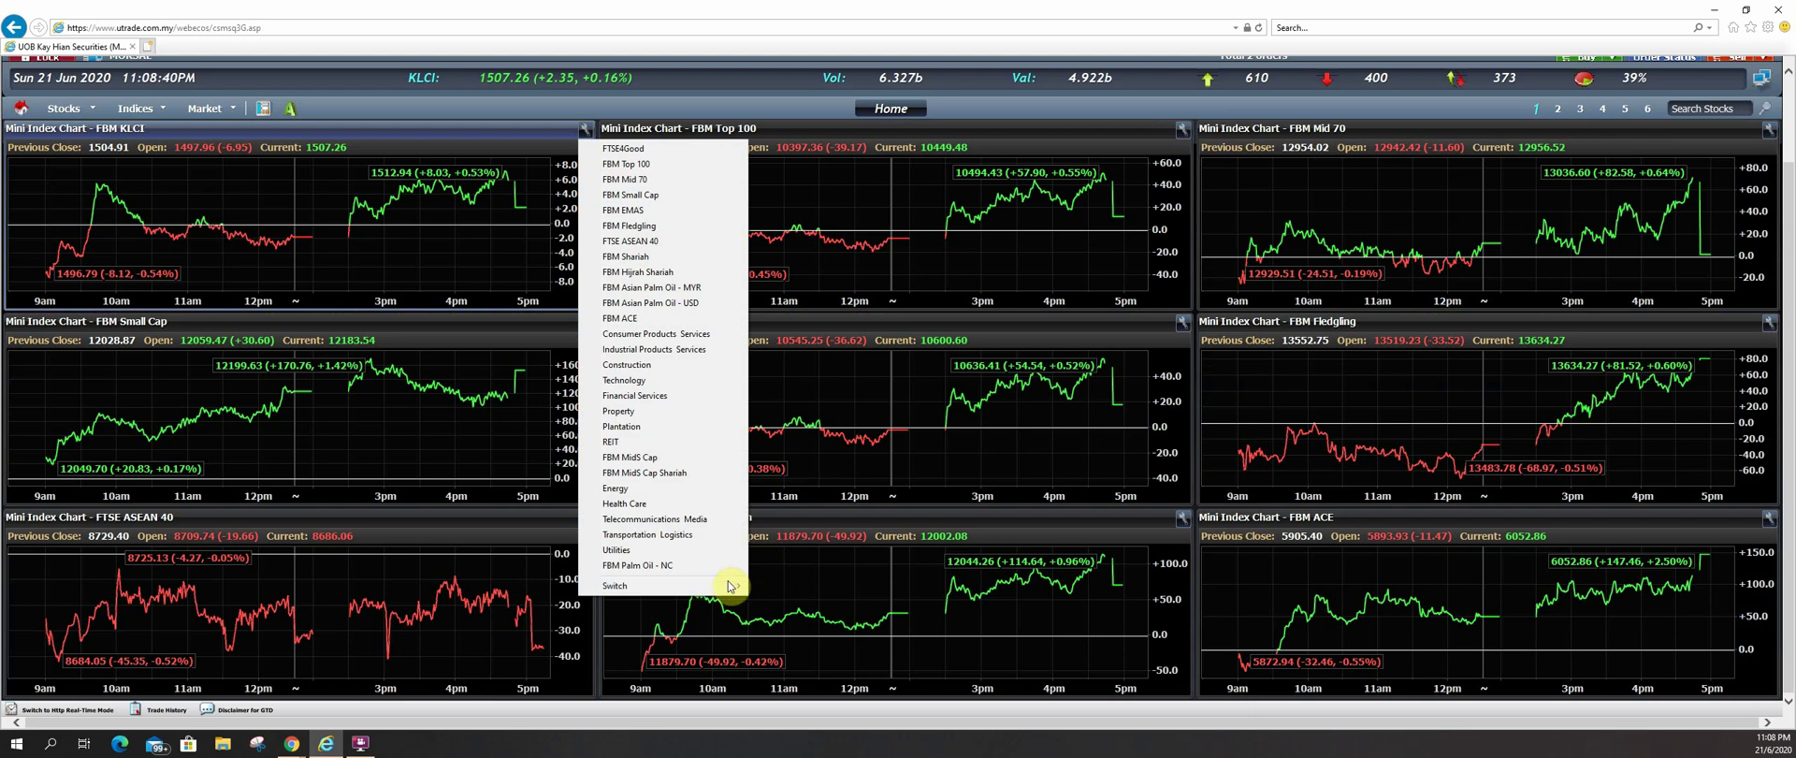
pyautogui.moveTo(730, 586)
pyautogui.click(795, 586)
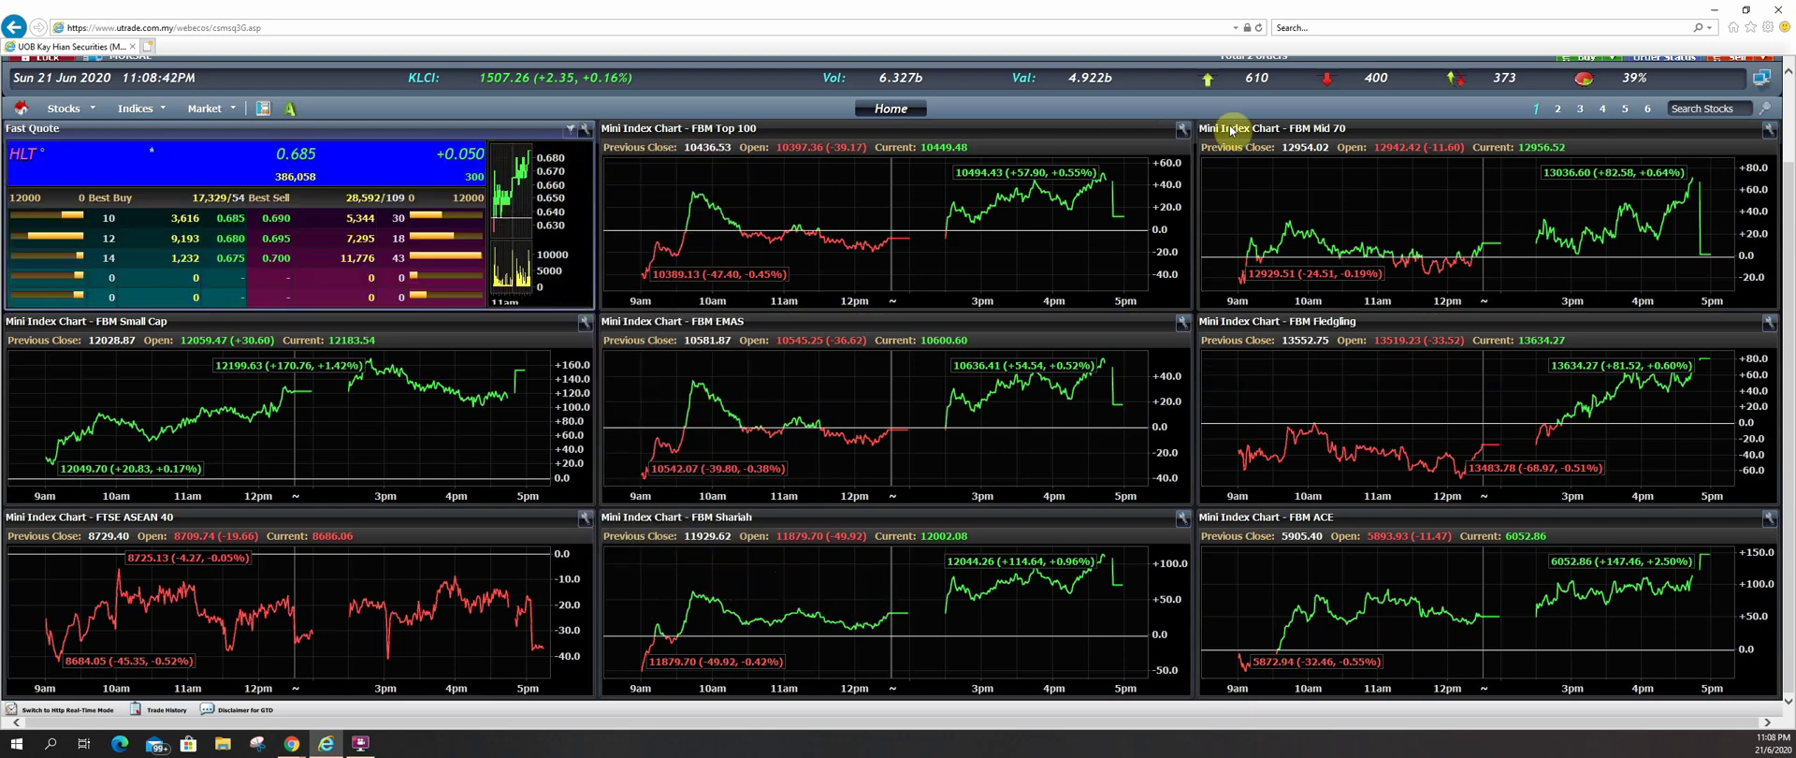
pyautogui.click(1182, 129)
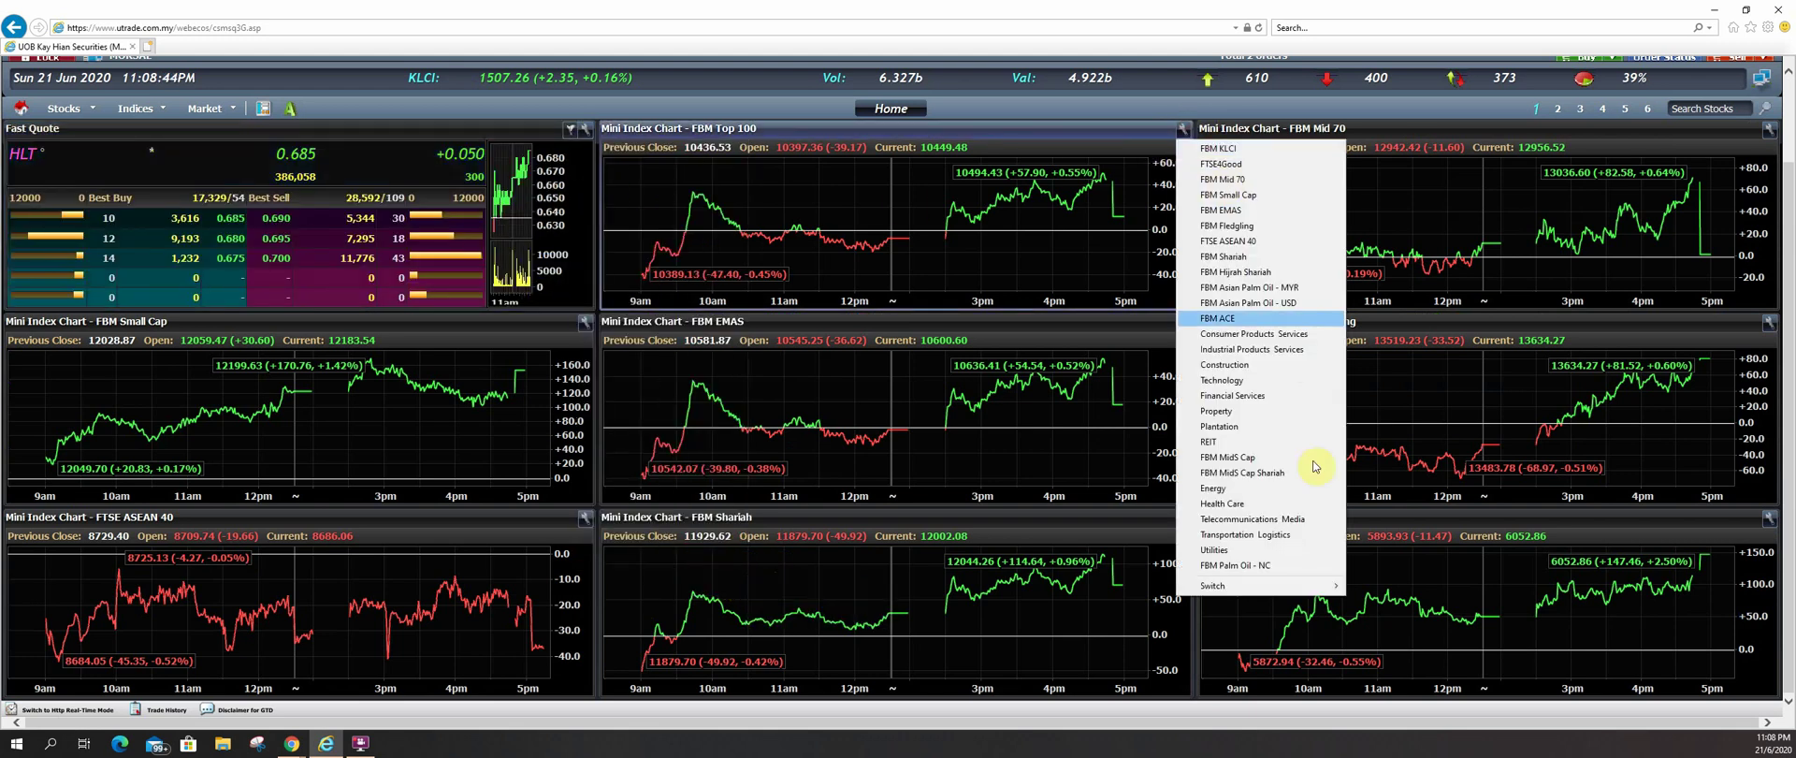
pyautogui.click(1384, 585)
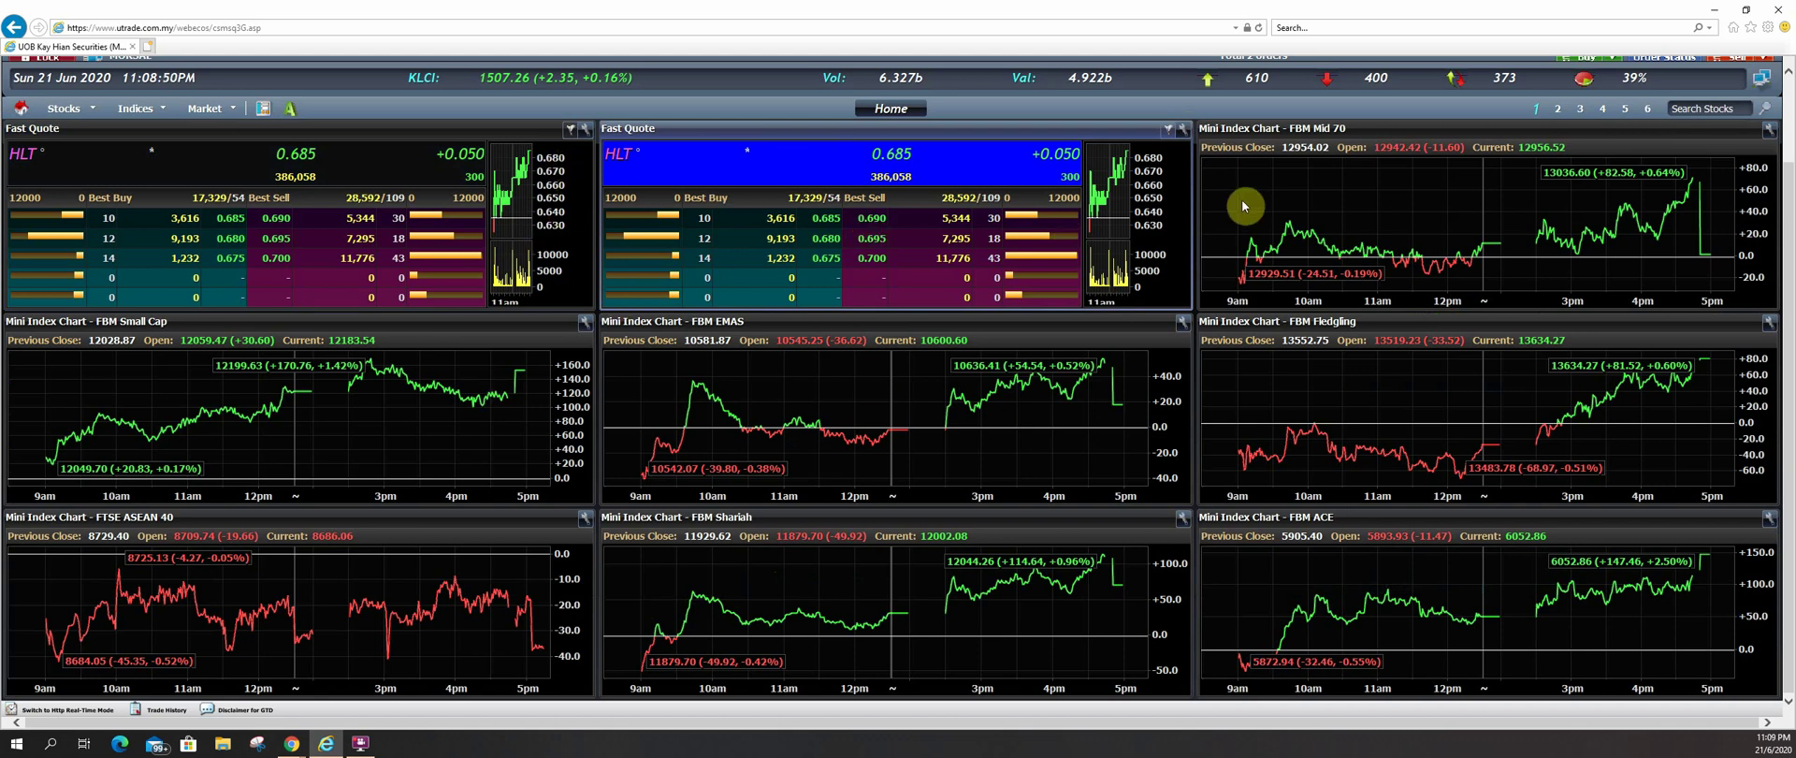
pyautogui.click(1345, 193)
pyautogui.click(1769, 129)
pyautogui.moveTo(1722, 586)
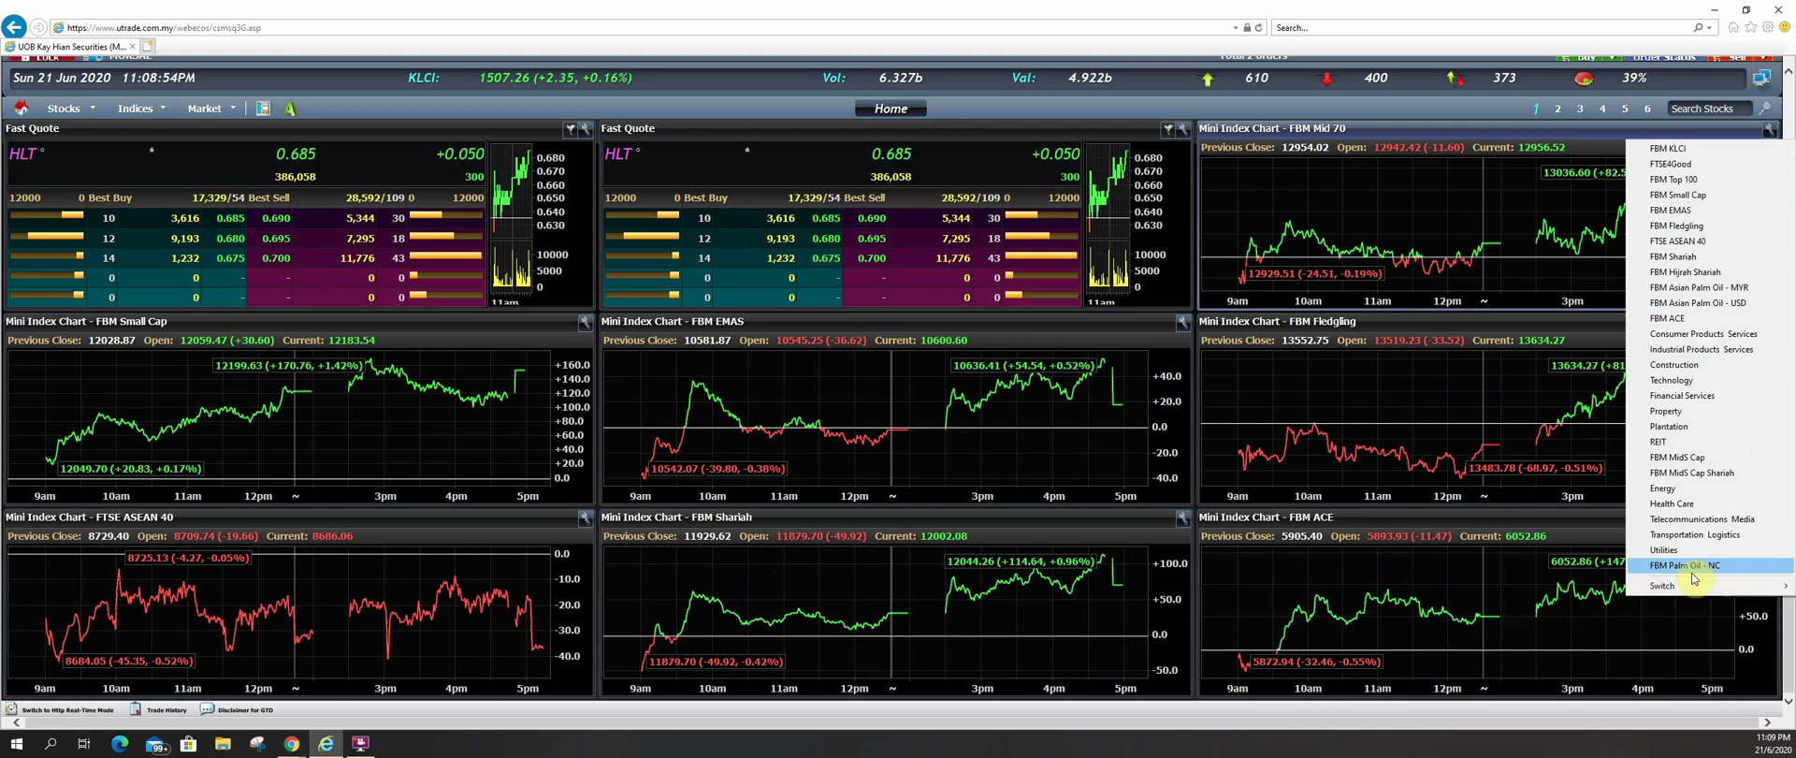
pyautogui.click(1528, 585)
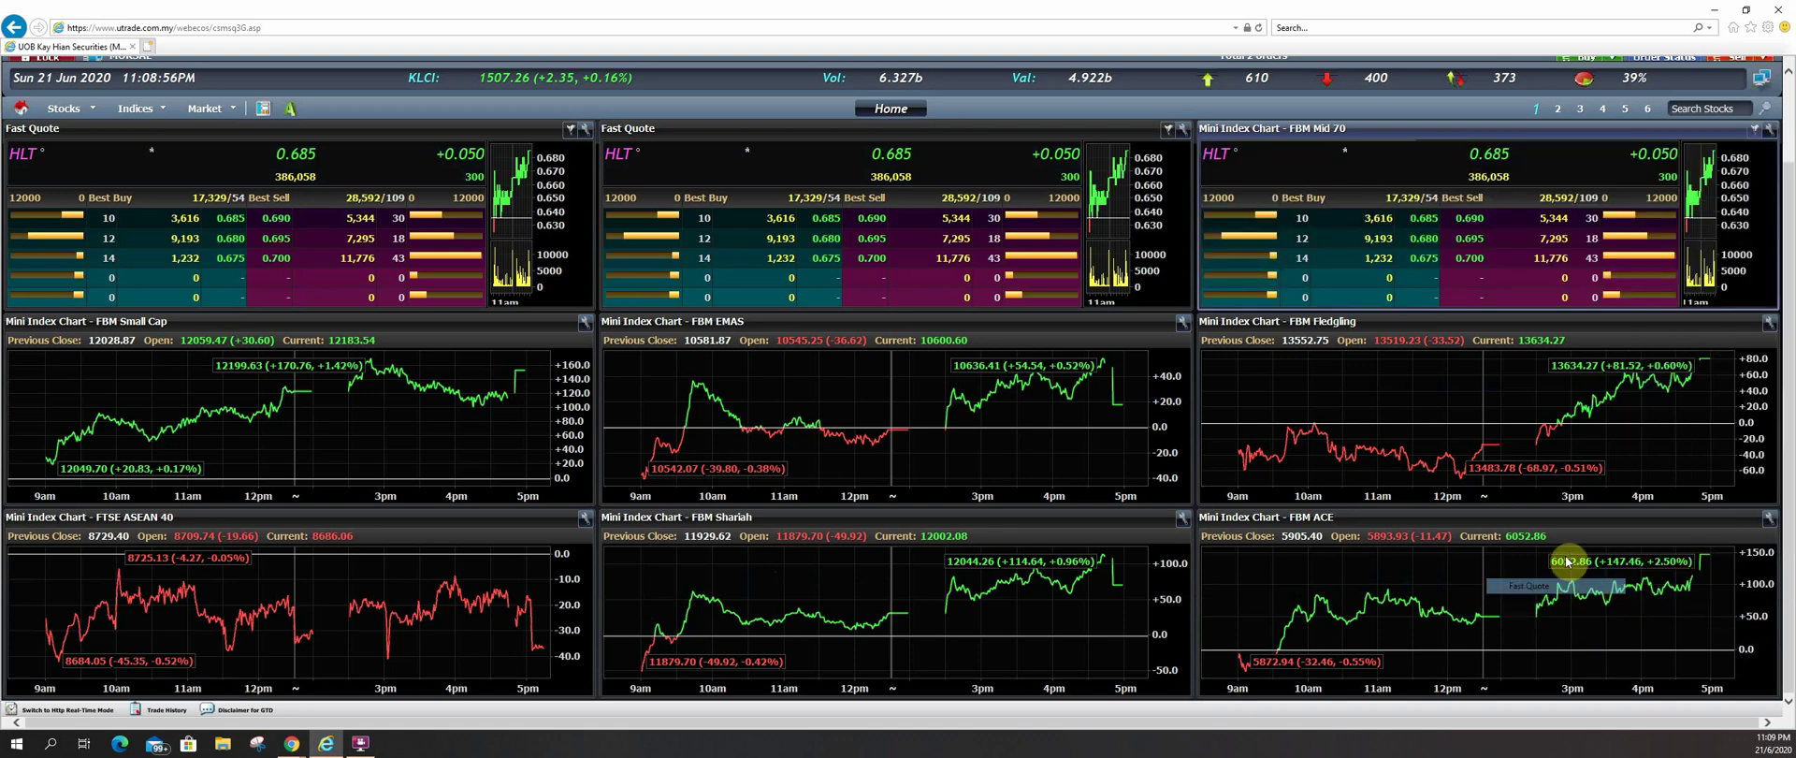
# - Show KOSSAN in the first Fast Quote window and HARTA in the second one
pyautogui.click(18, 169)
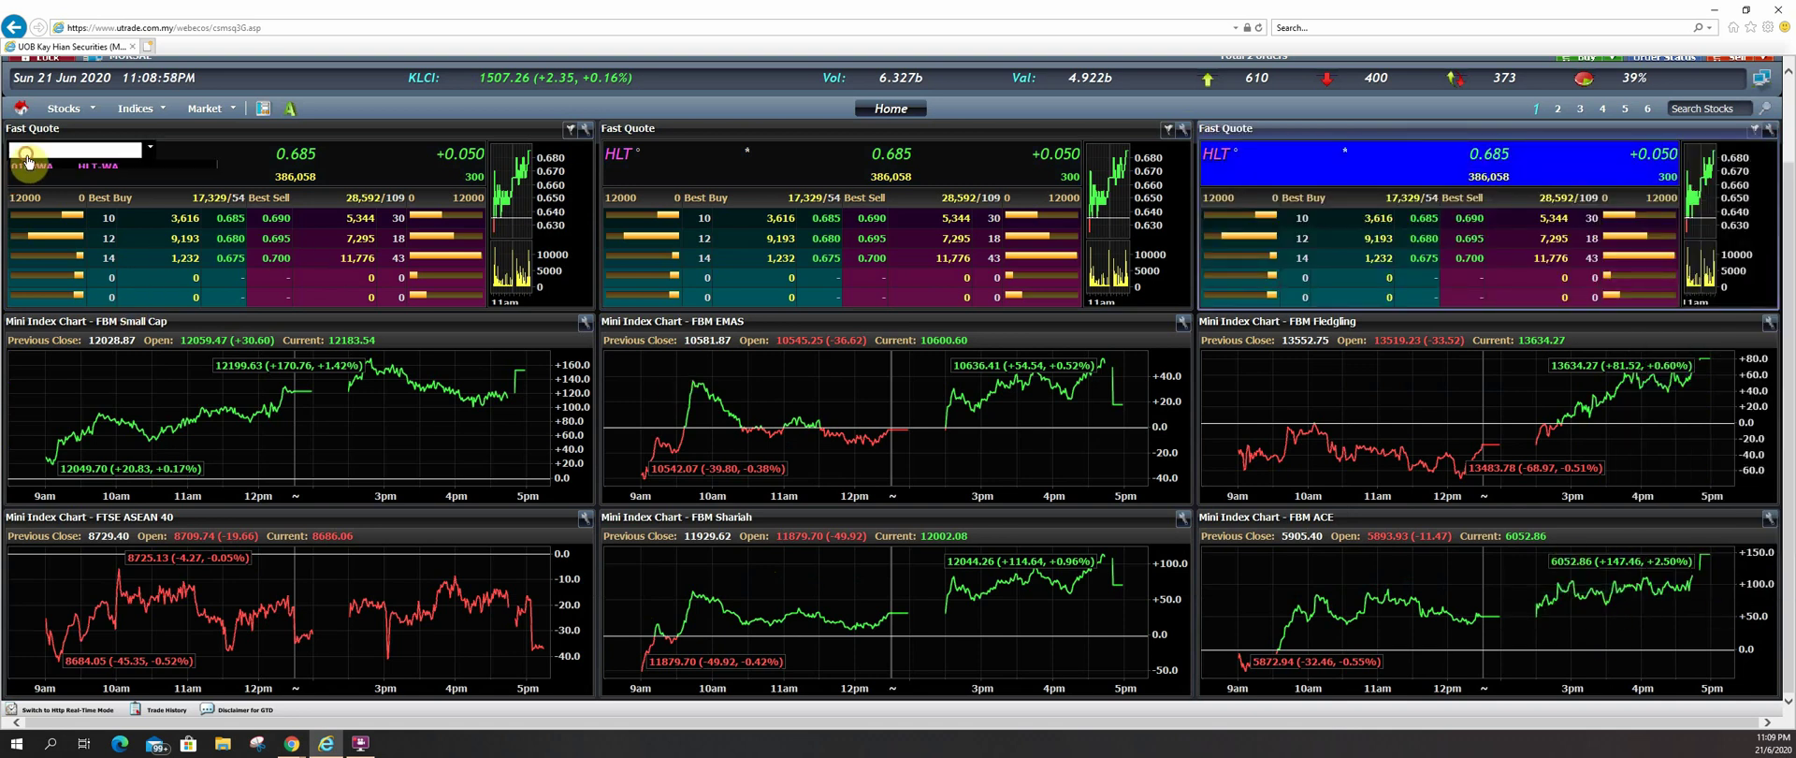
pyautogui.write('KOSSAN')
pyautogui.click(53, 170)
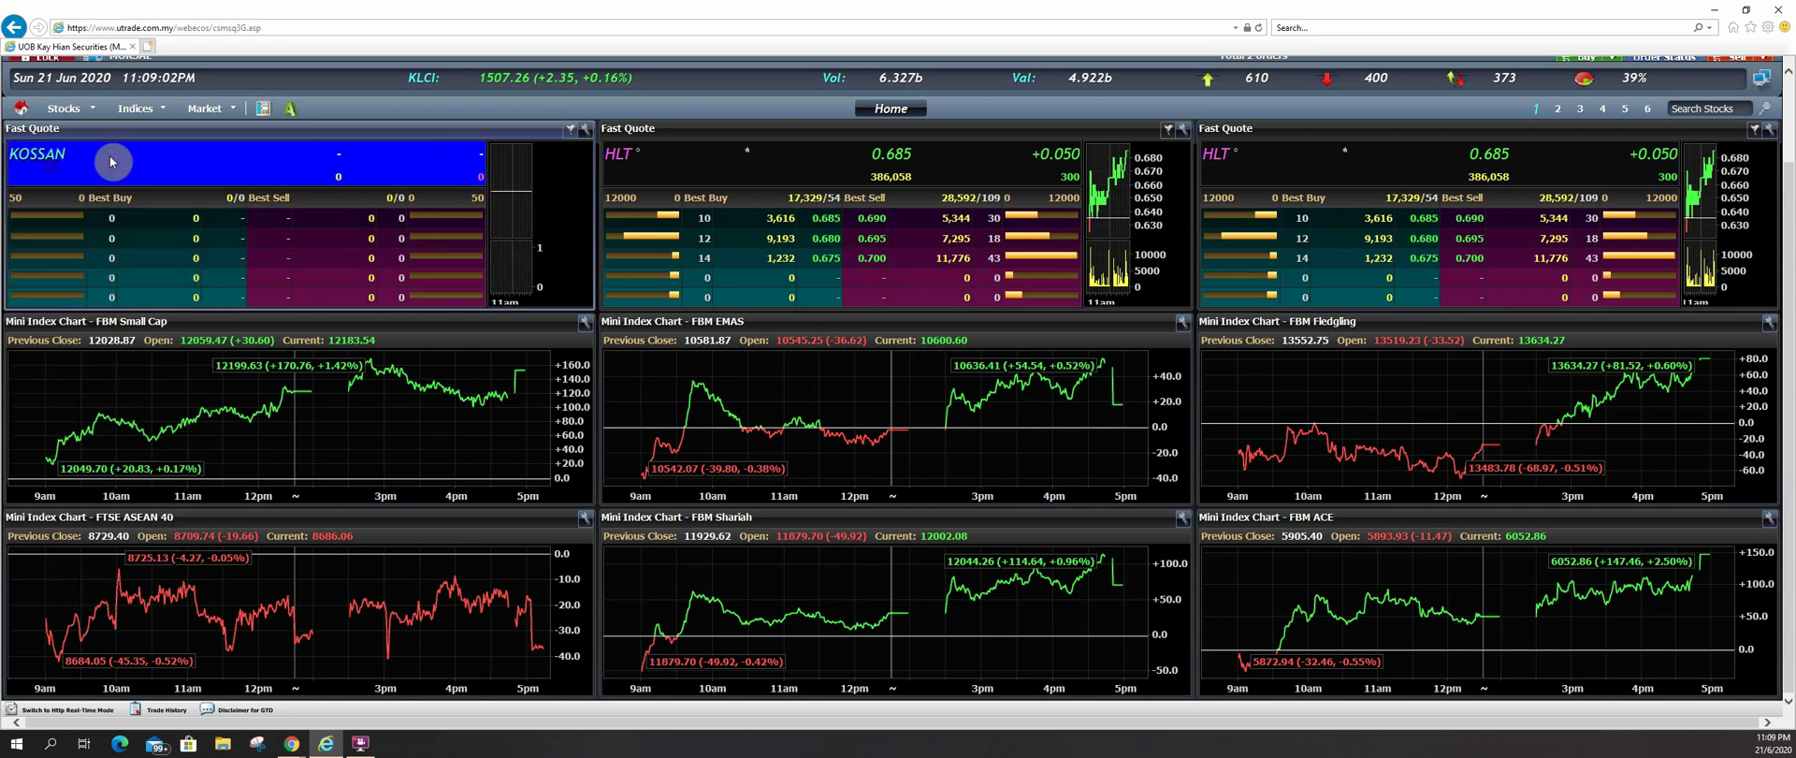
pyautogui.click(670, 169)
pyautogui.write('HARTA')
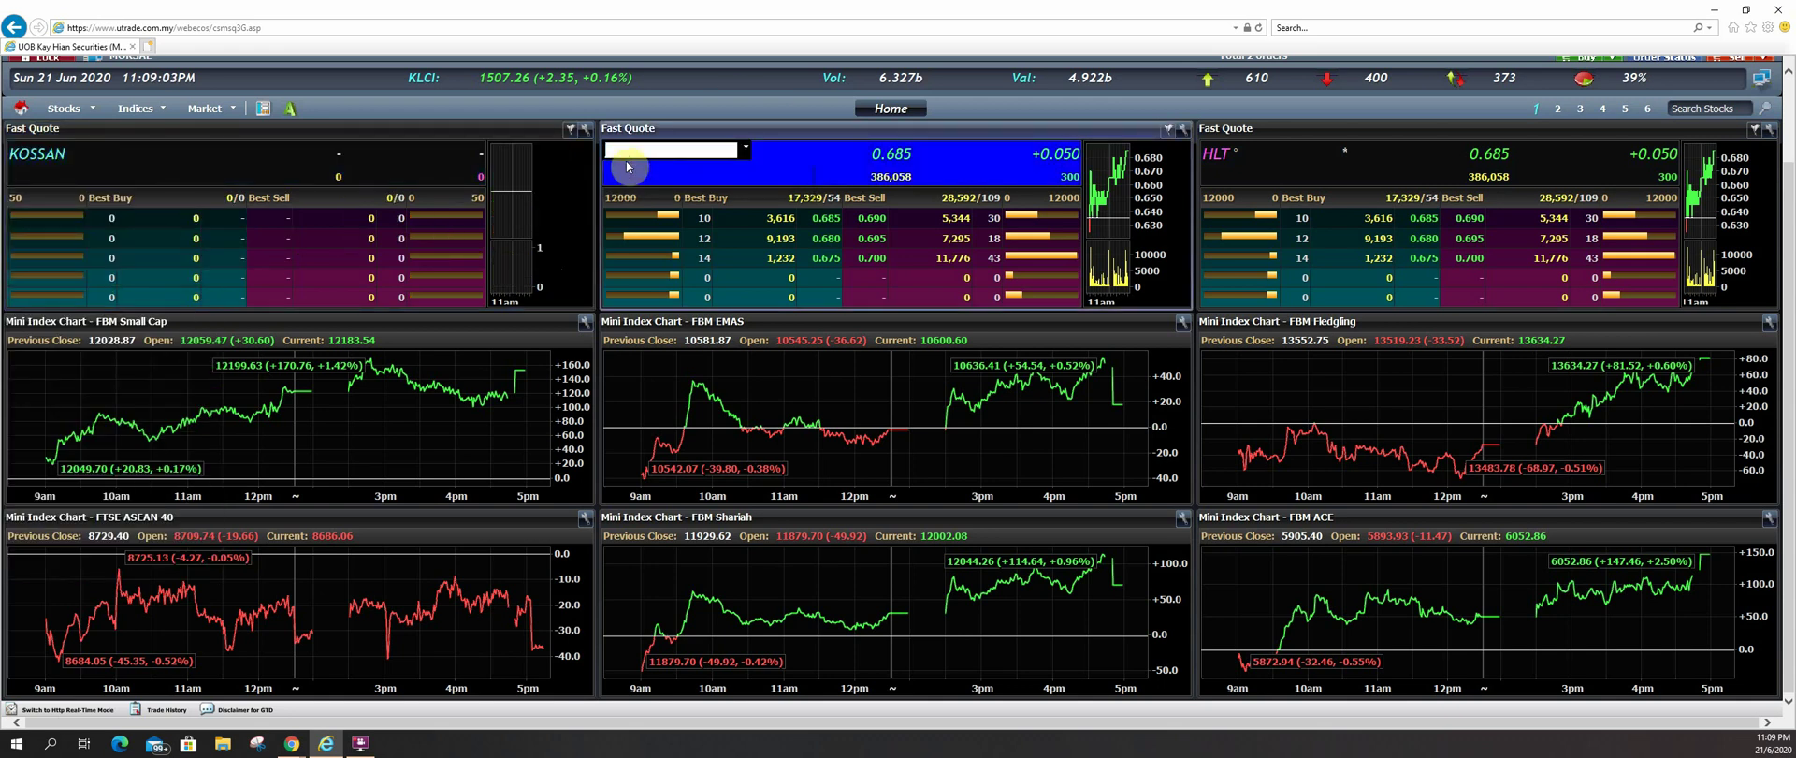
pyautogui.click(639, 168)
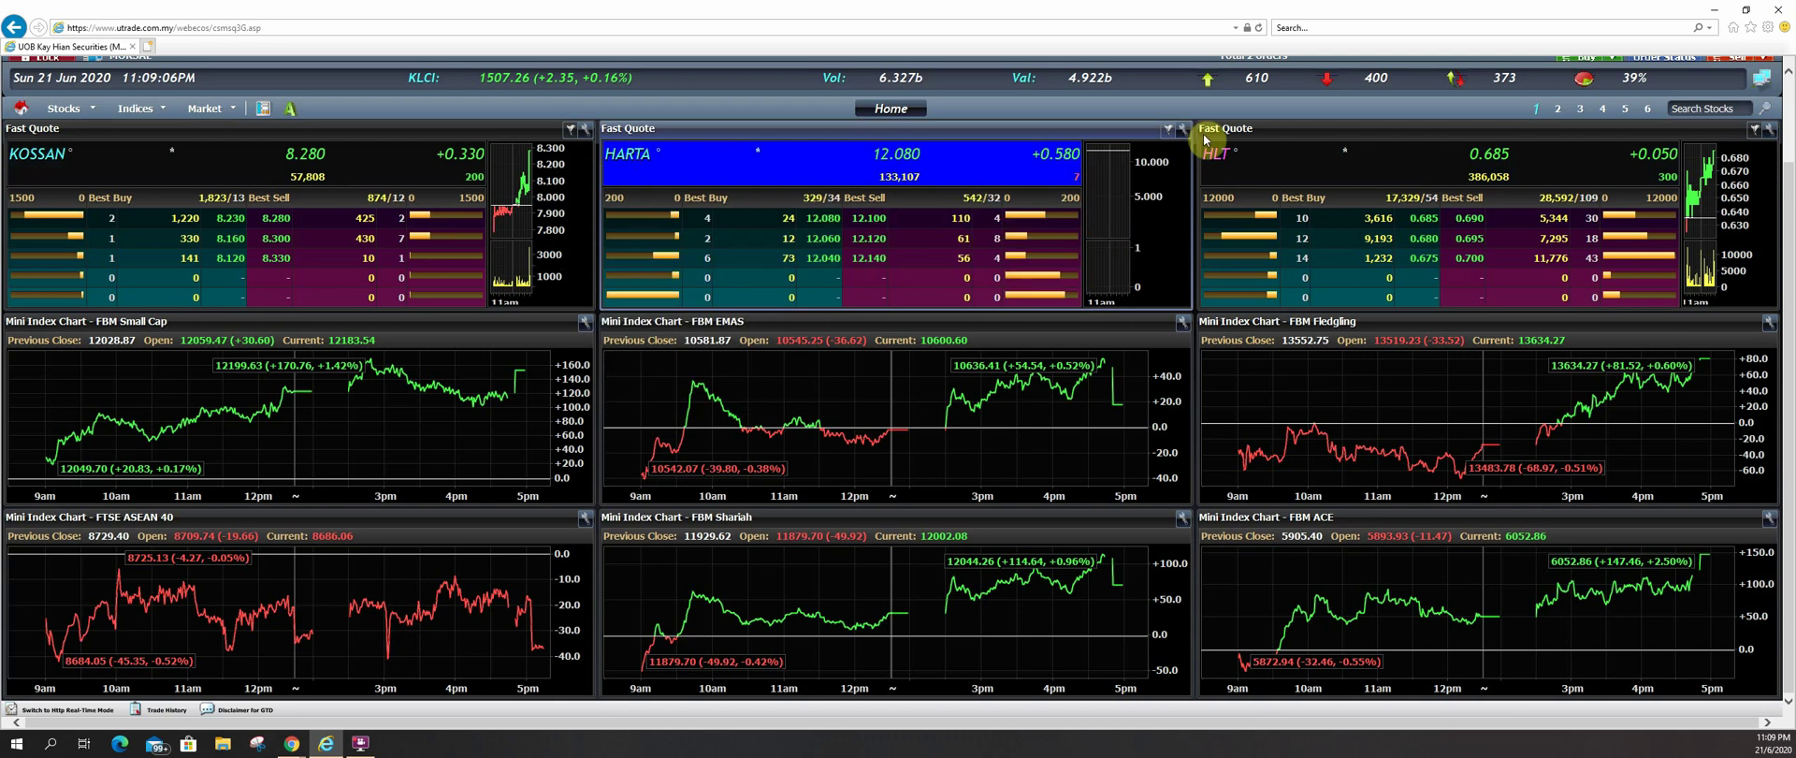
# - Show SUPERMX in the third Fast Quote window
pyautogui.click(1221, 154)
pyautogui.press('BackSpace')
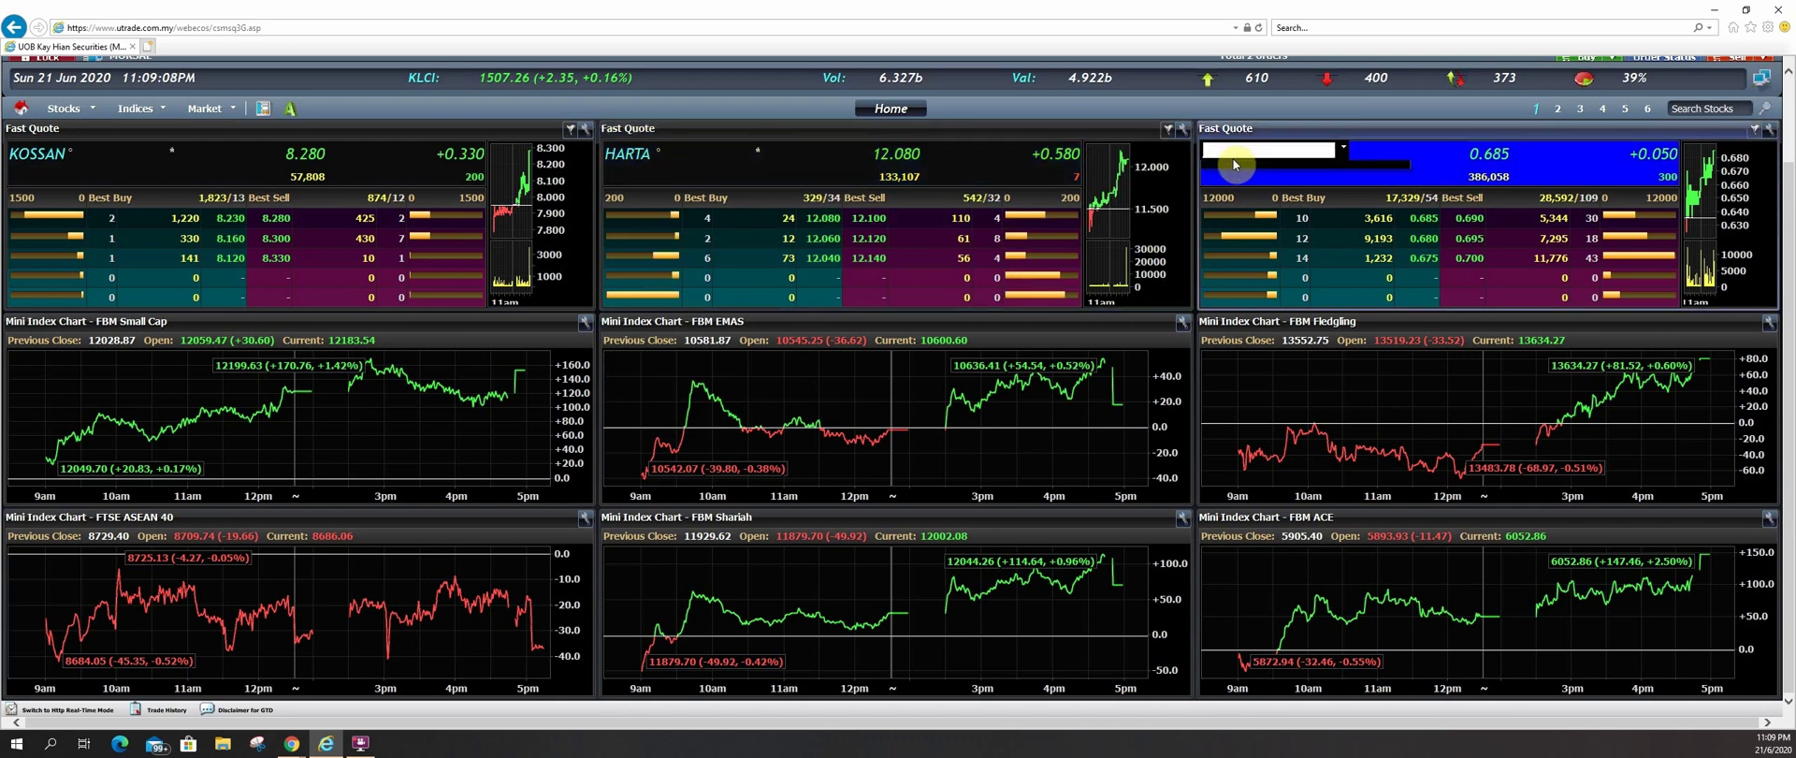
pyautogui.write('SUP')
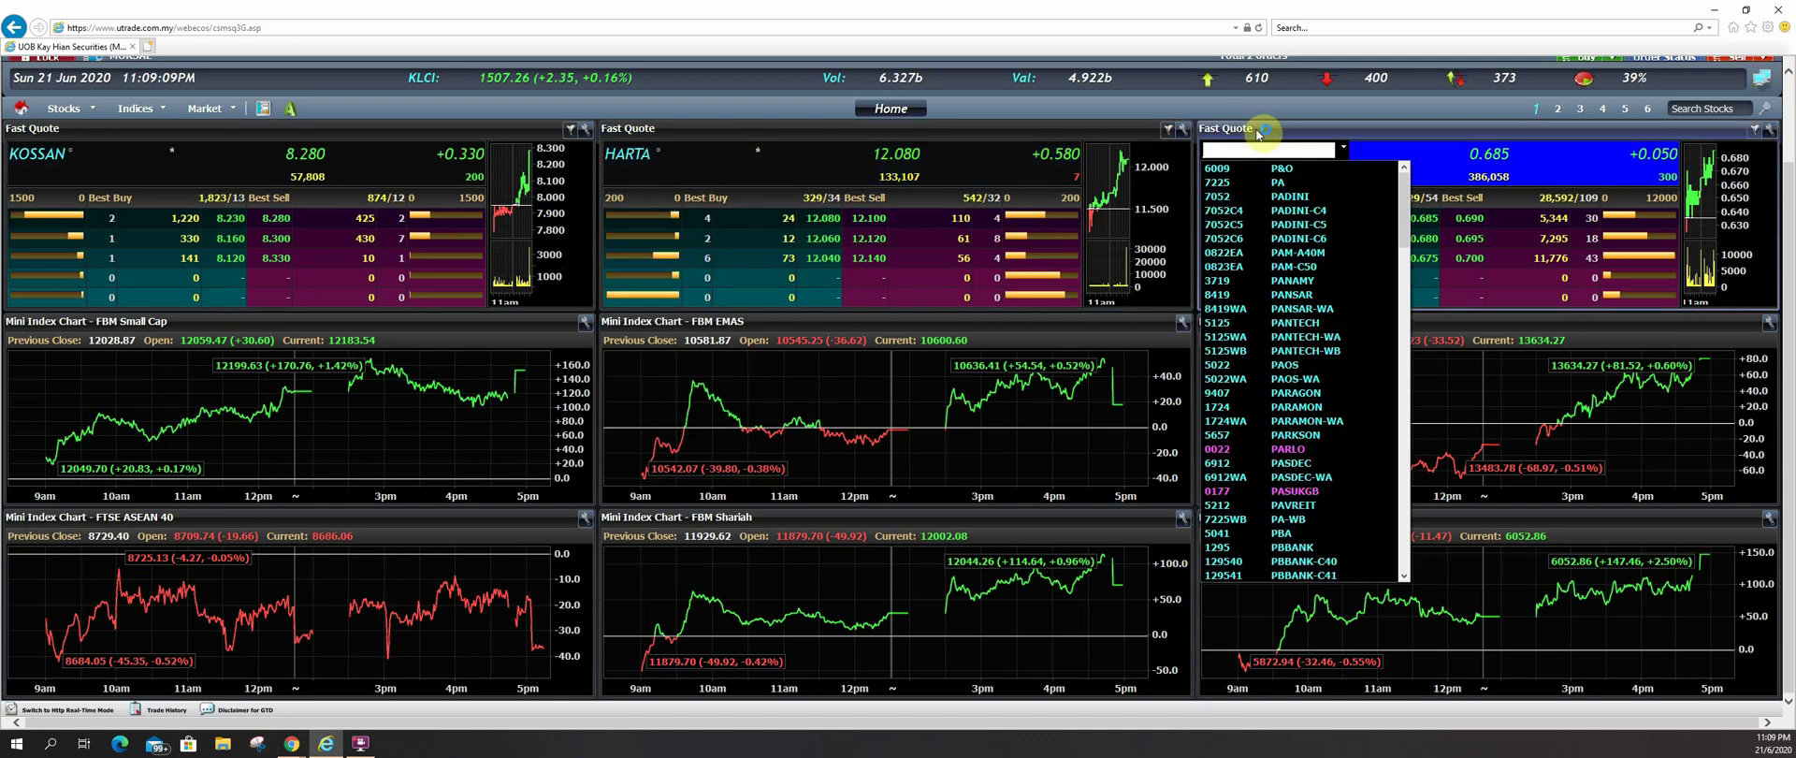
pyautogui.write('ER')
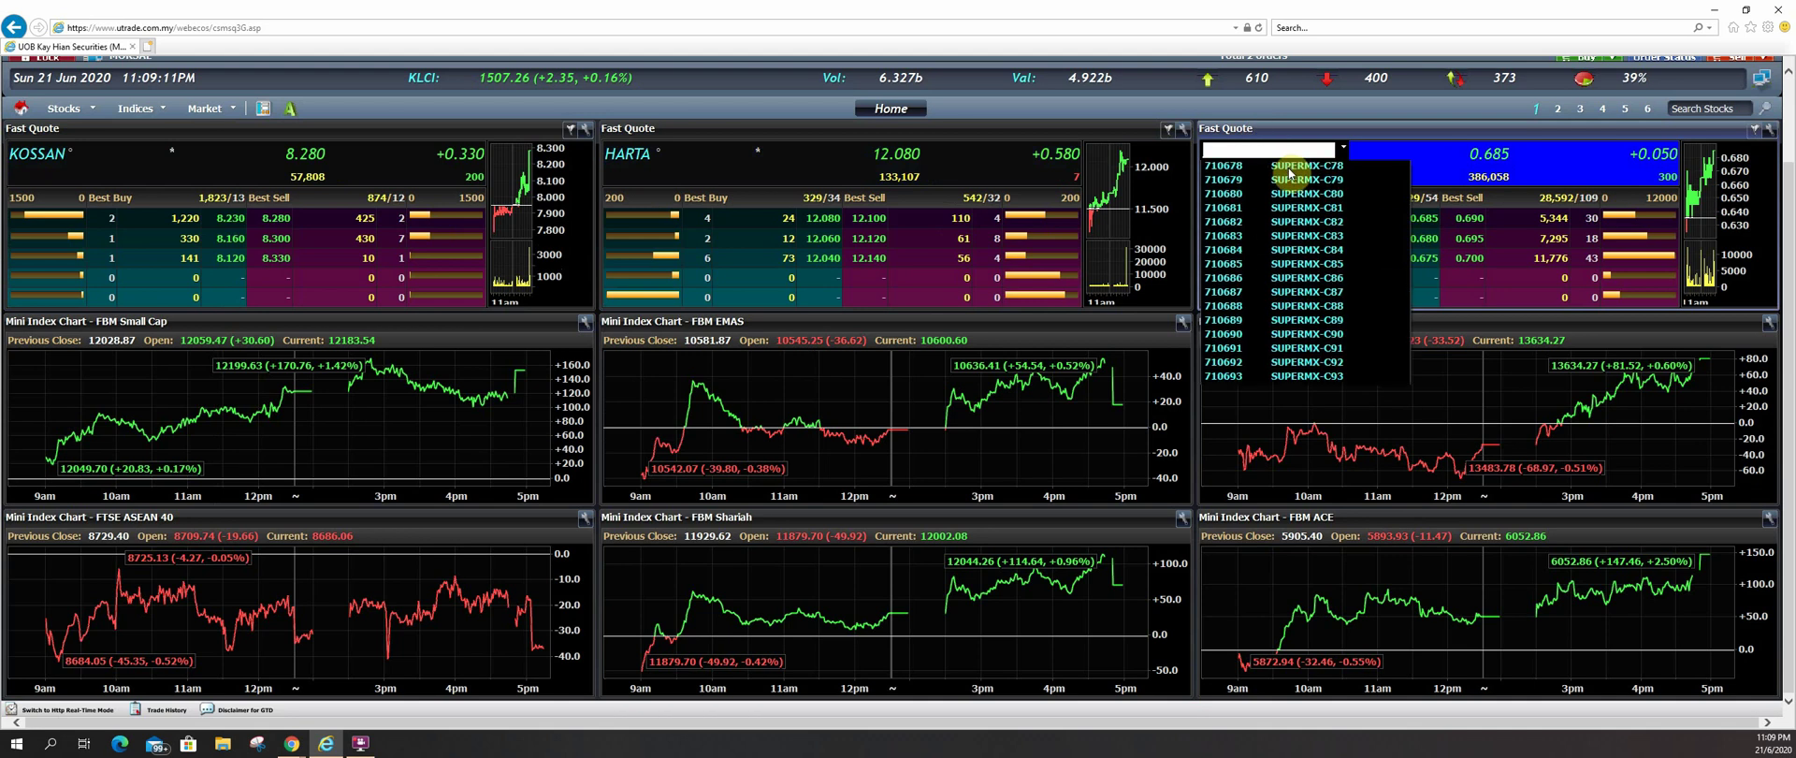
pyautogui.click(1295, 182)
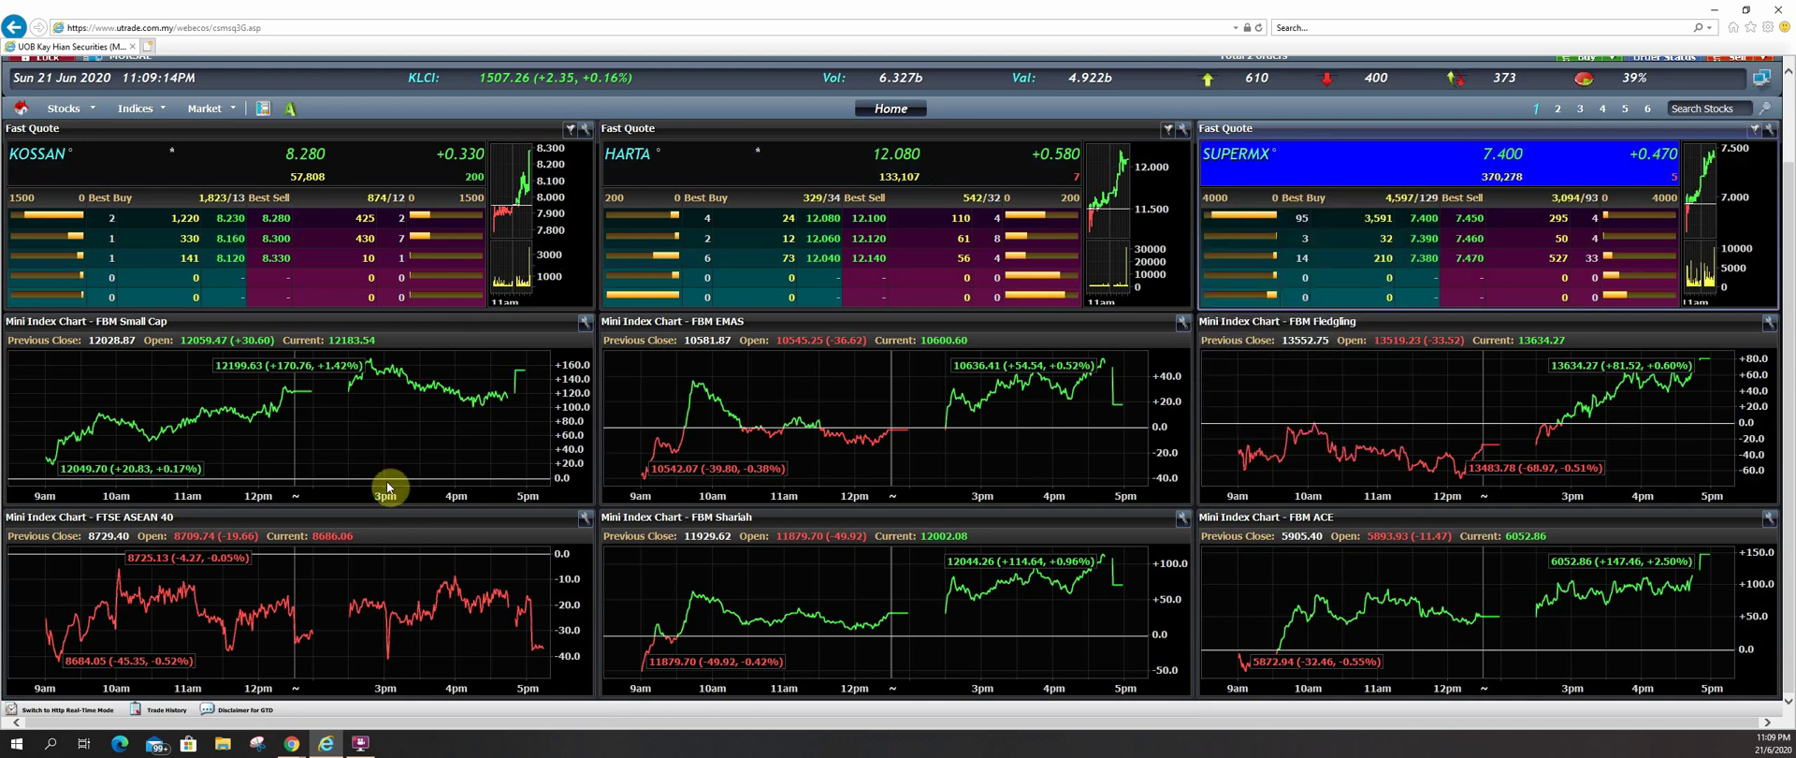
pyautogui.click(1395, 362)
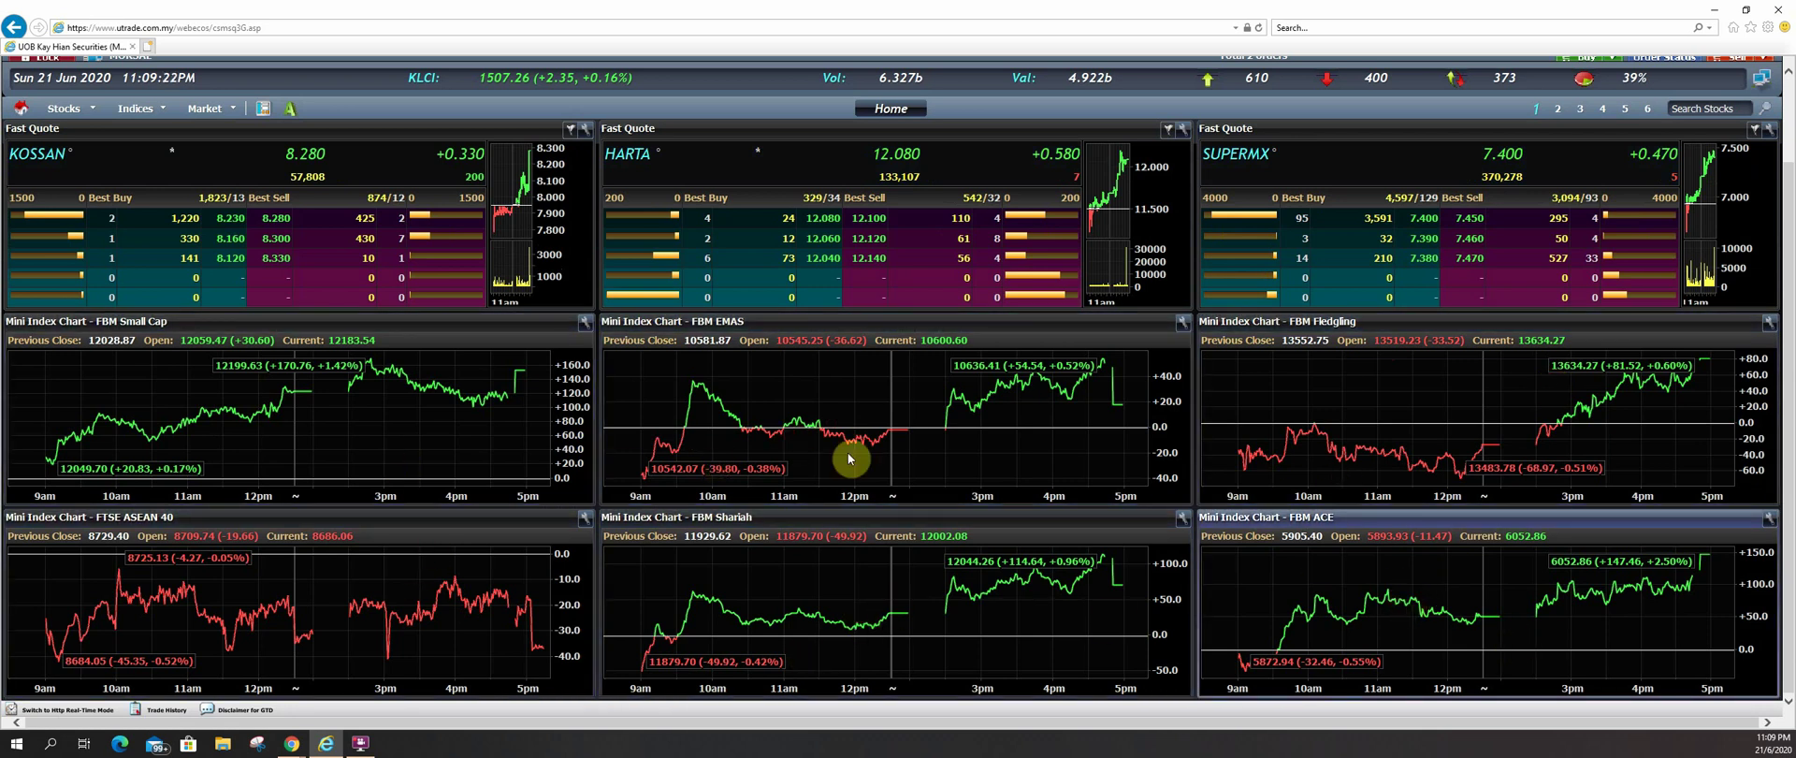
# - Try layout N and layout M for the Home view
pyautogui.scroll(1, 510, 84)
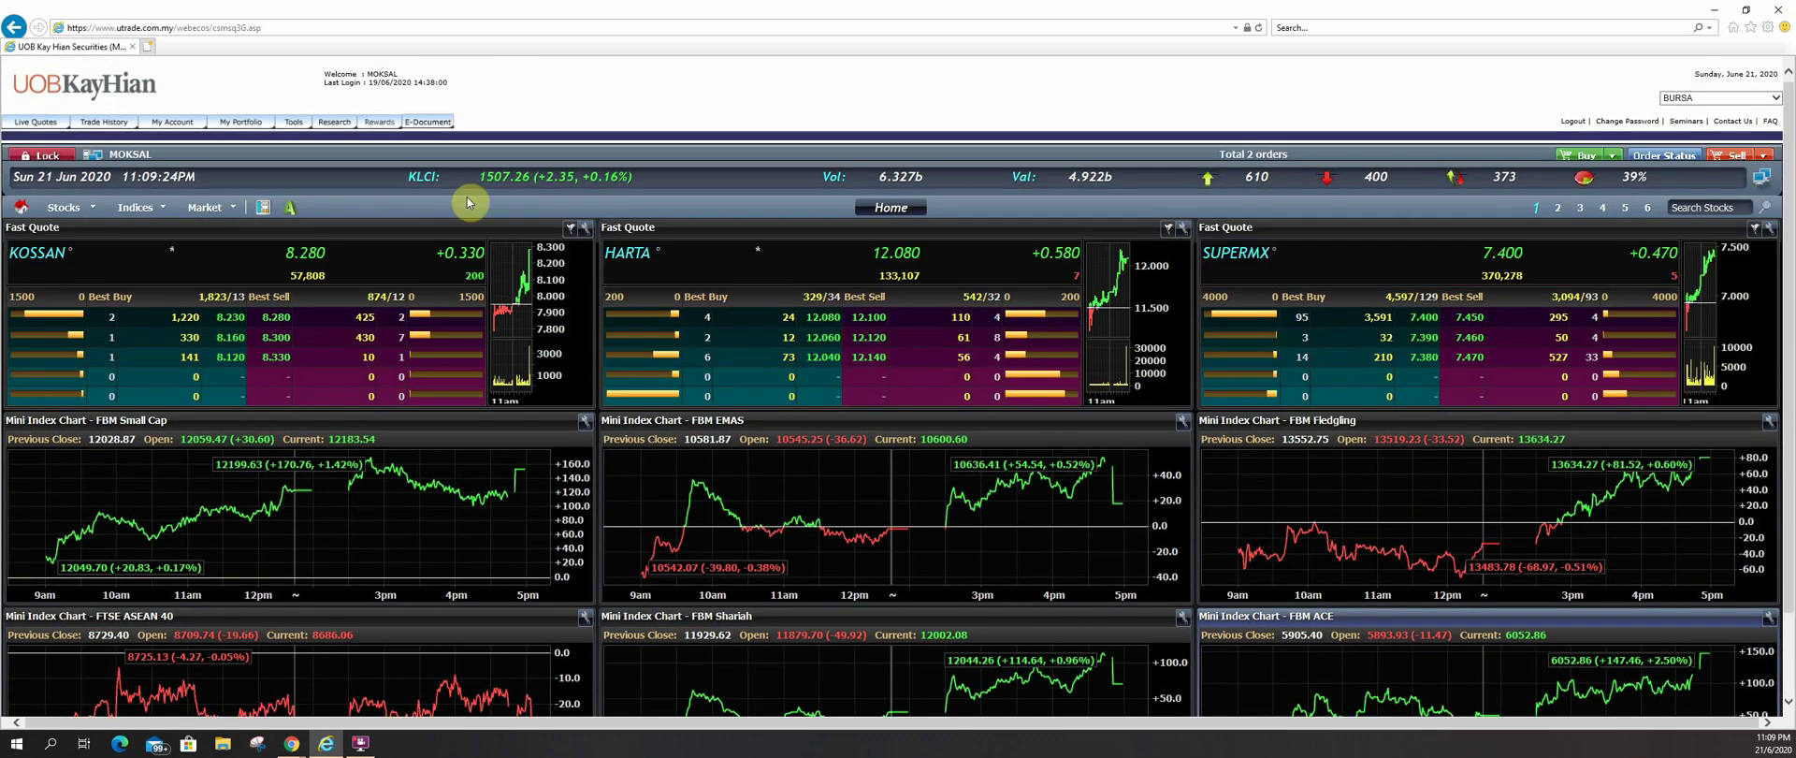
pyautogui.scroll(-1, 468, 196)
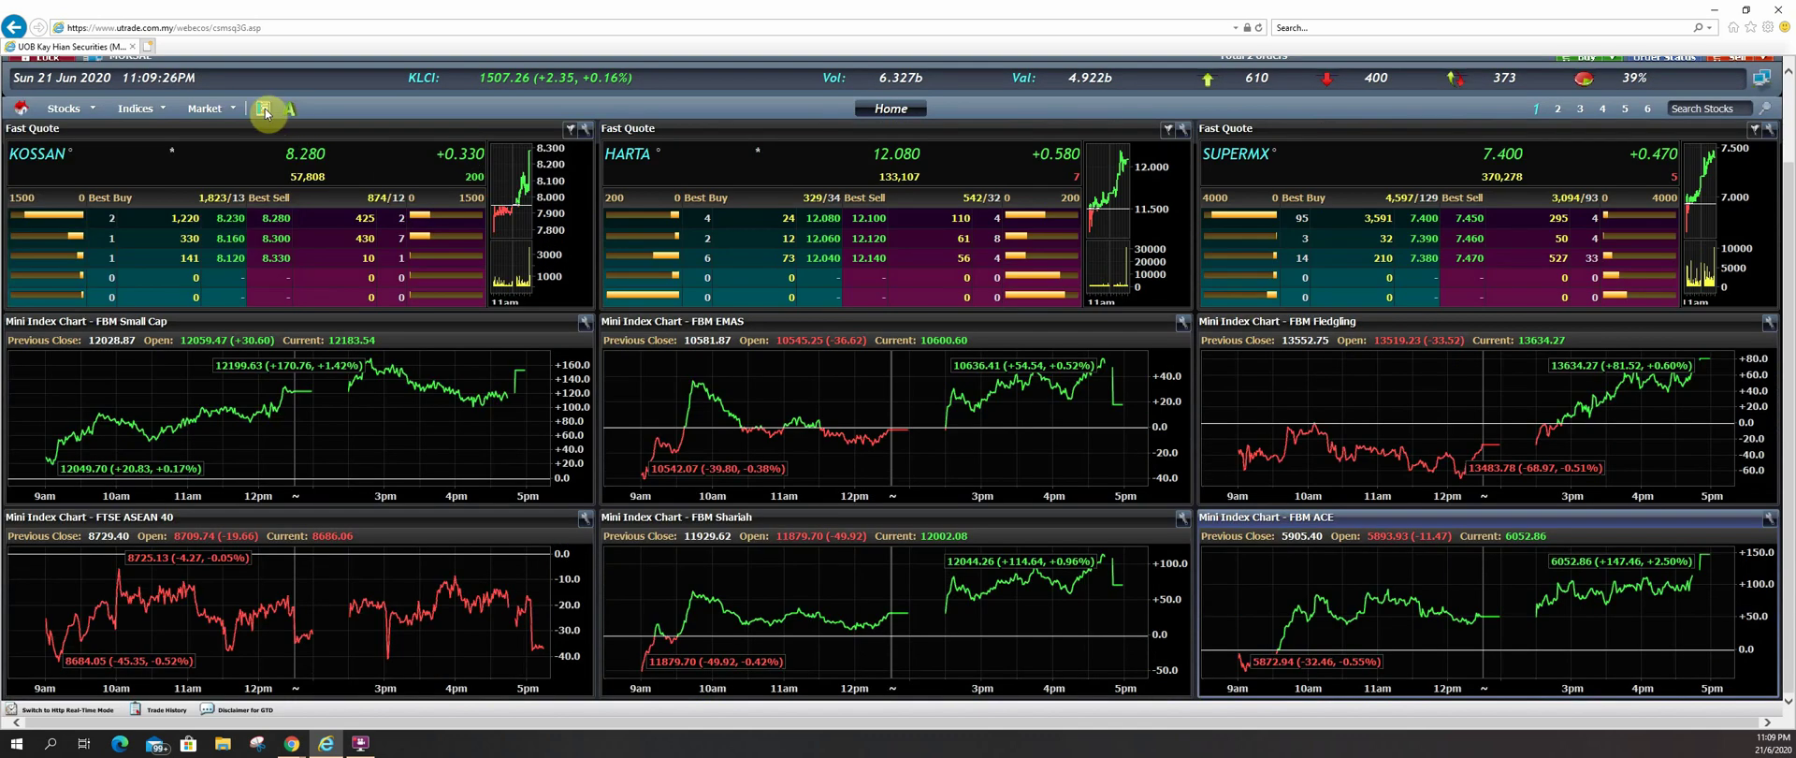
pyautogui.click(265, 111)
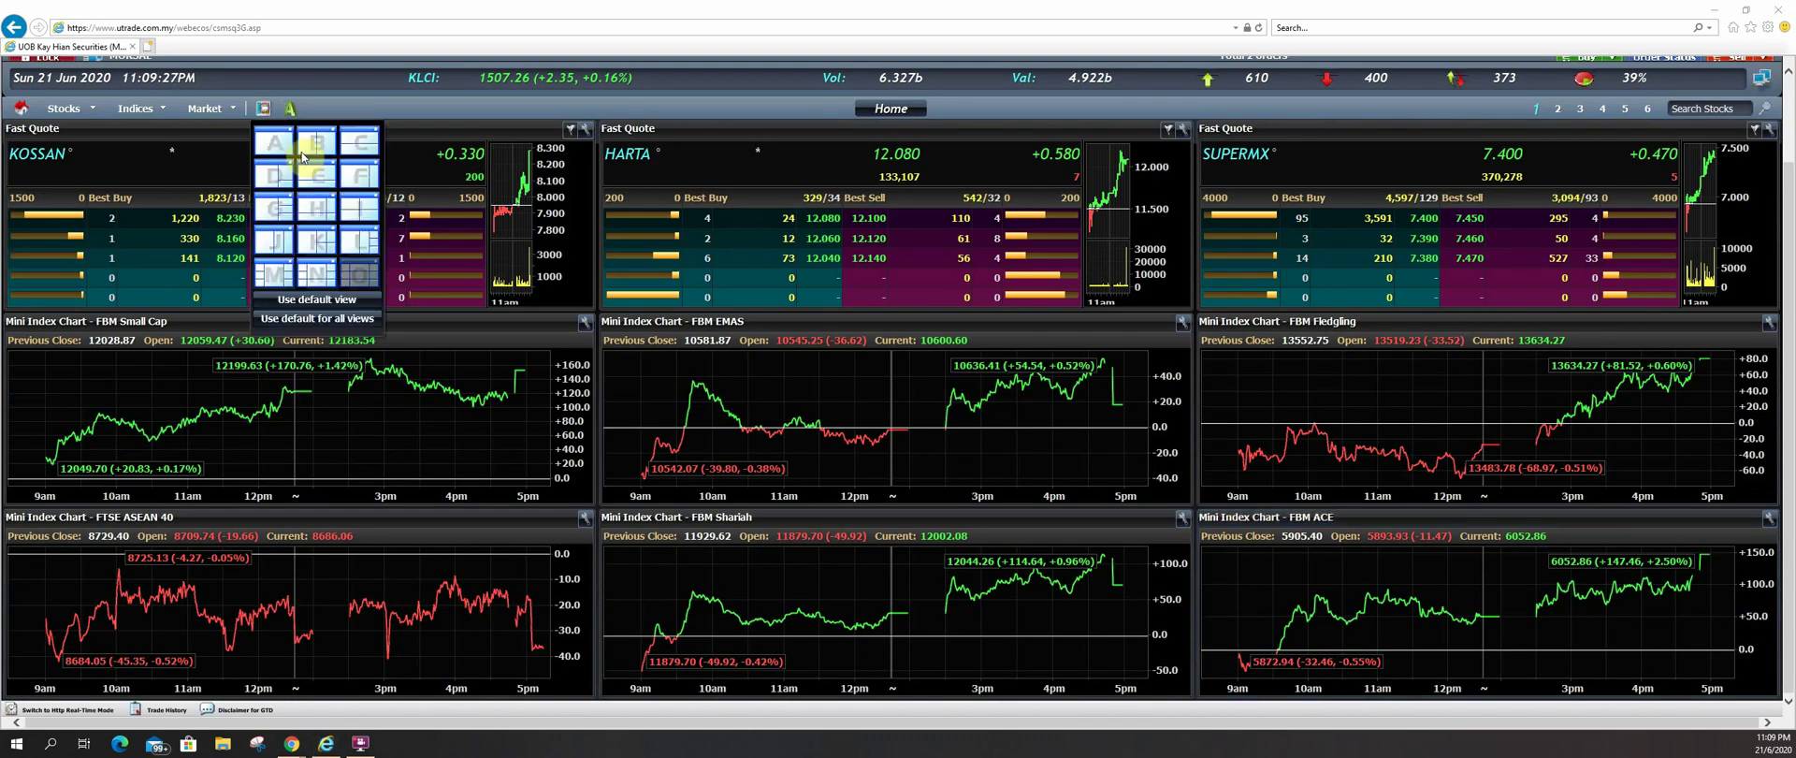
pyautogui.click(331, 281)
pyautogui.click(263, 112)
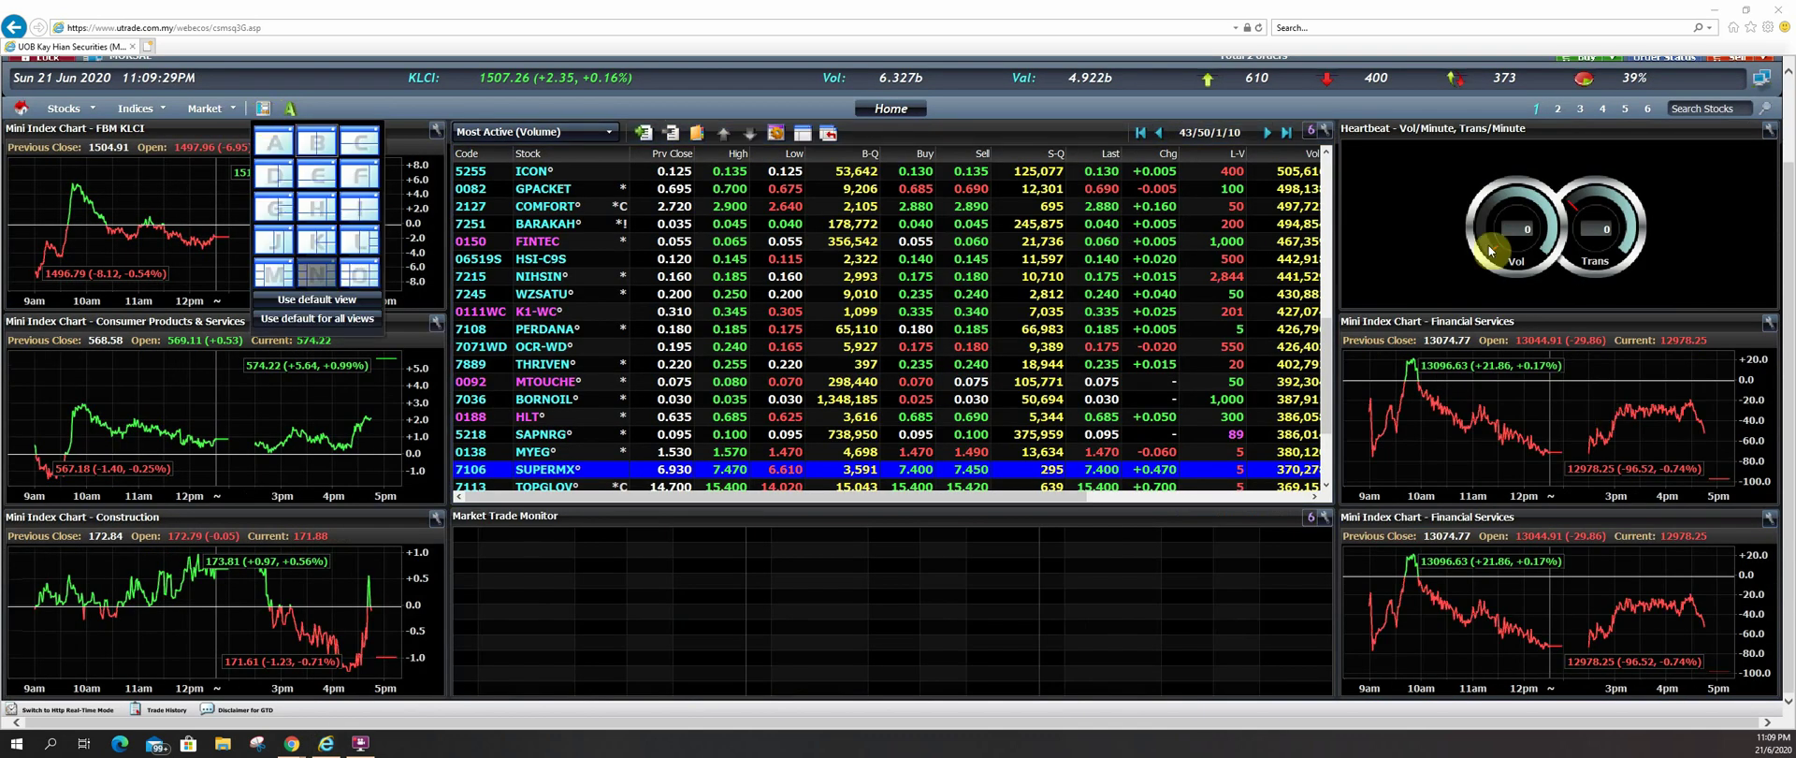
pyautogui.click(1443, 229)
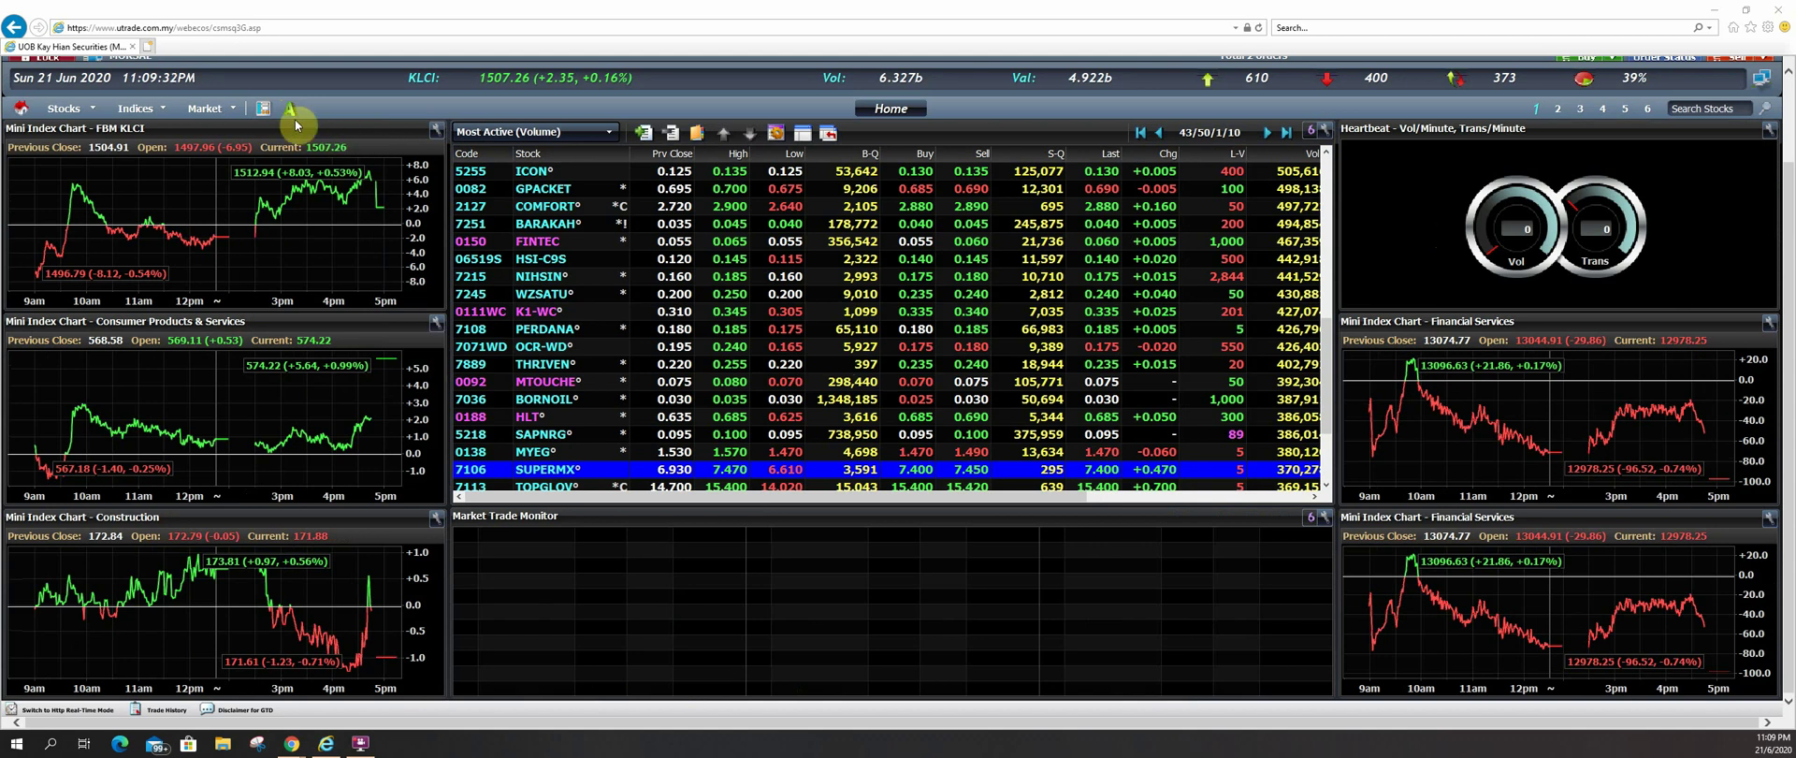
pyautogui.click(264, 110)
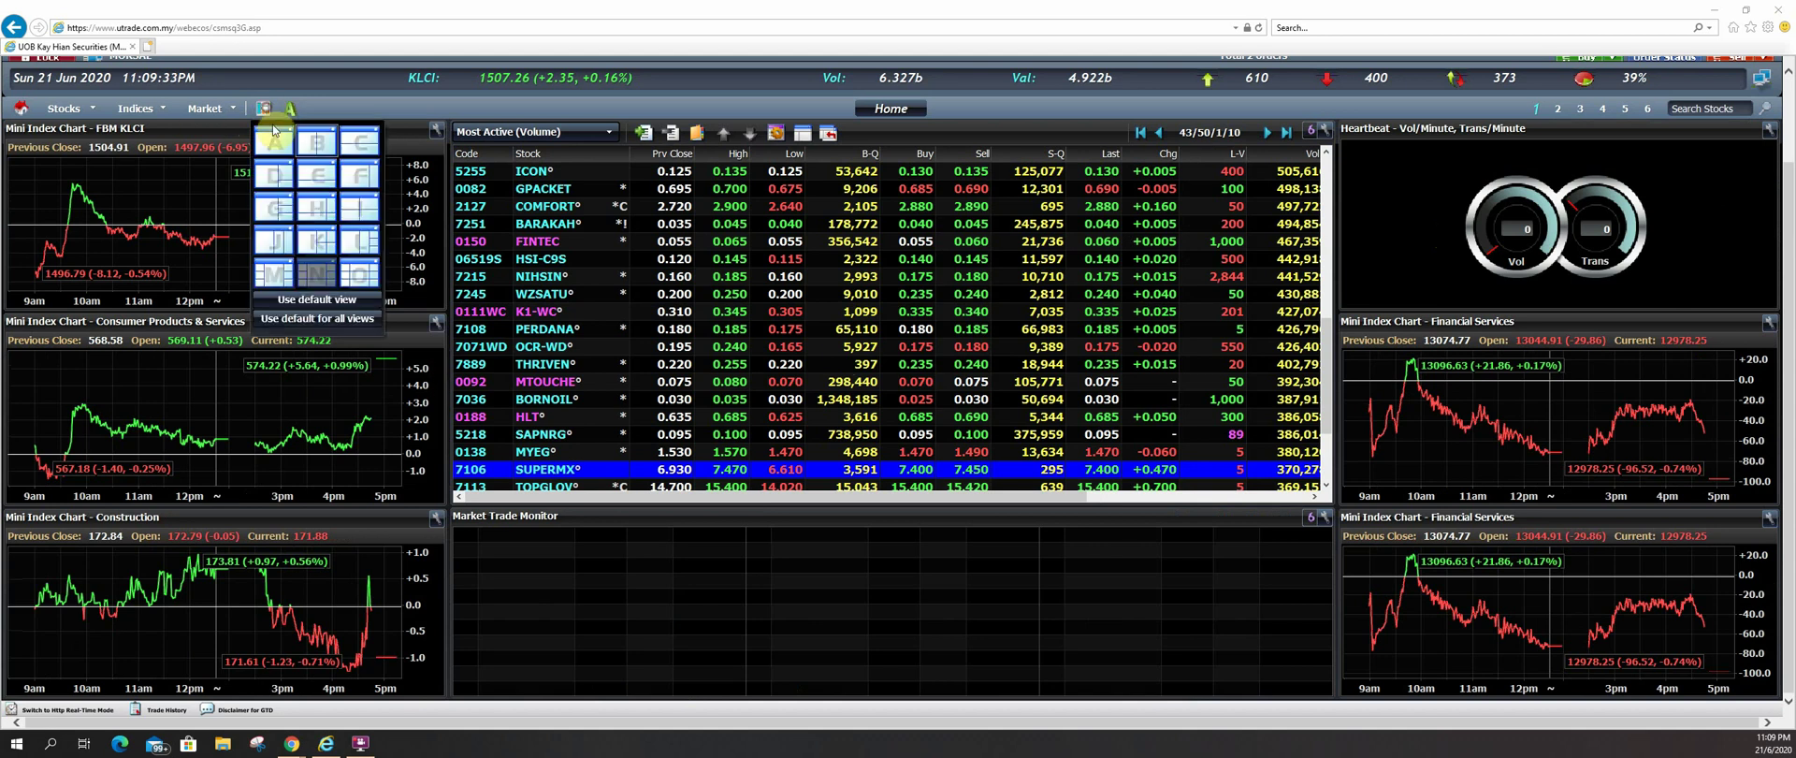
pyautogui.click(278, 262)
# - Switch the Home view to the single-window layout A and select MQTECH in the Most Active (Volume) list
pyautogui.click(264, 109)
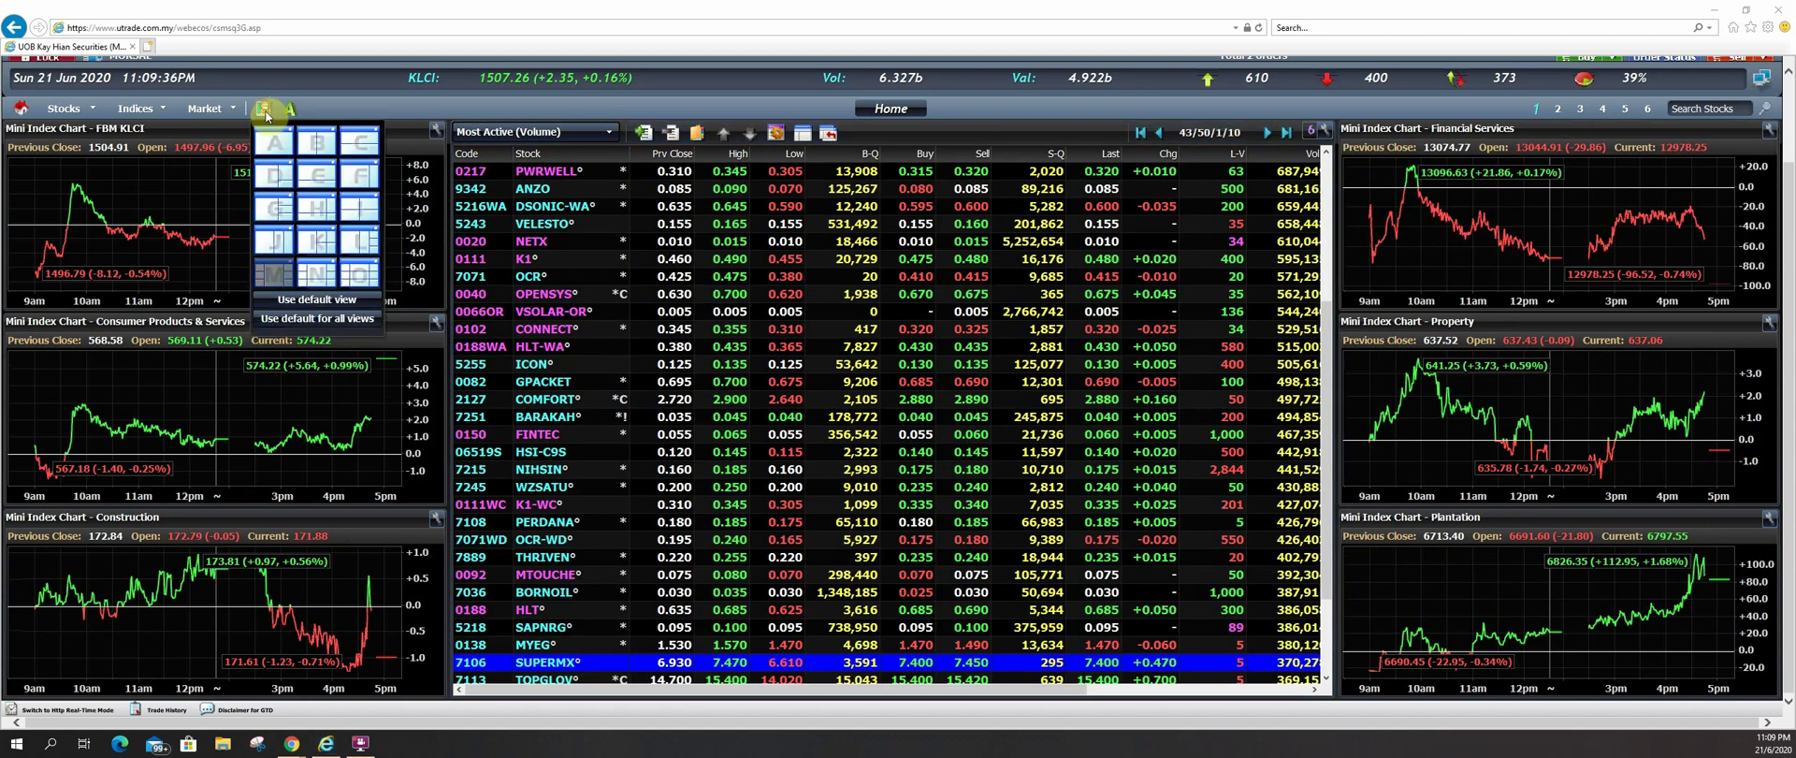
pyautogui.click(262, 144)
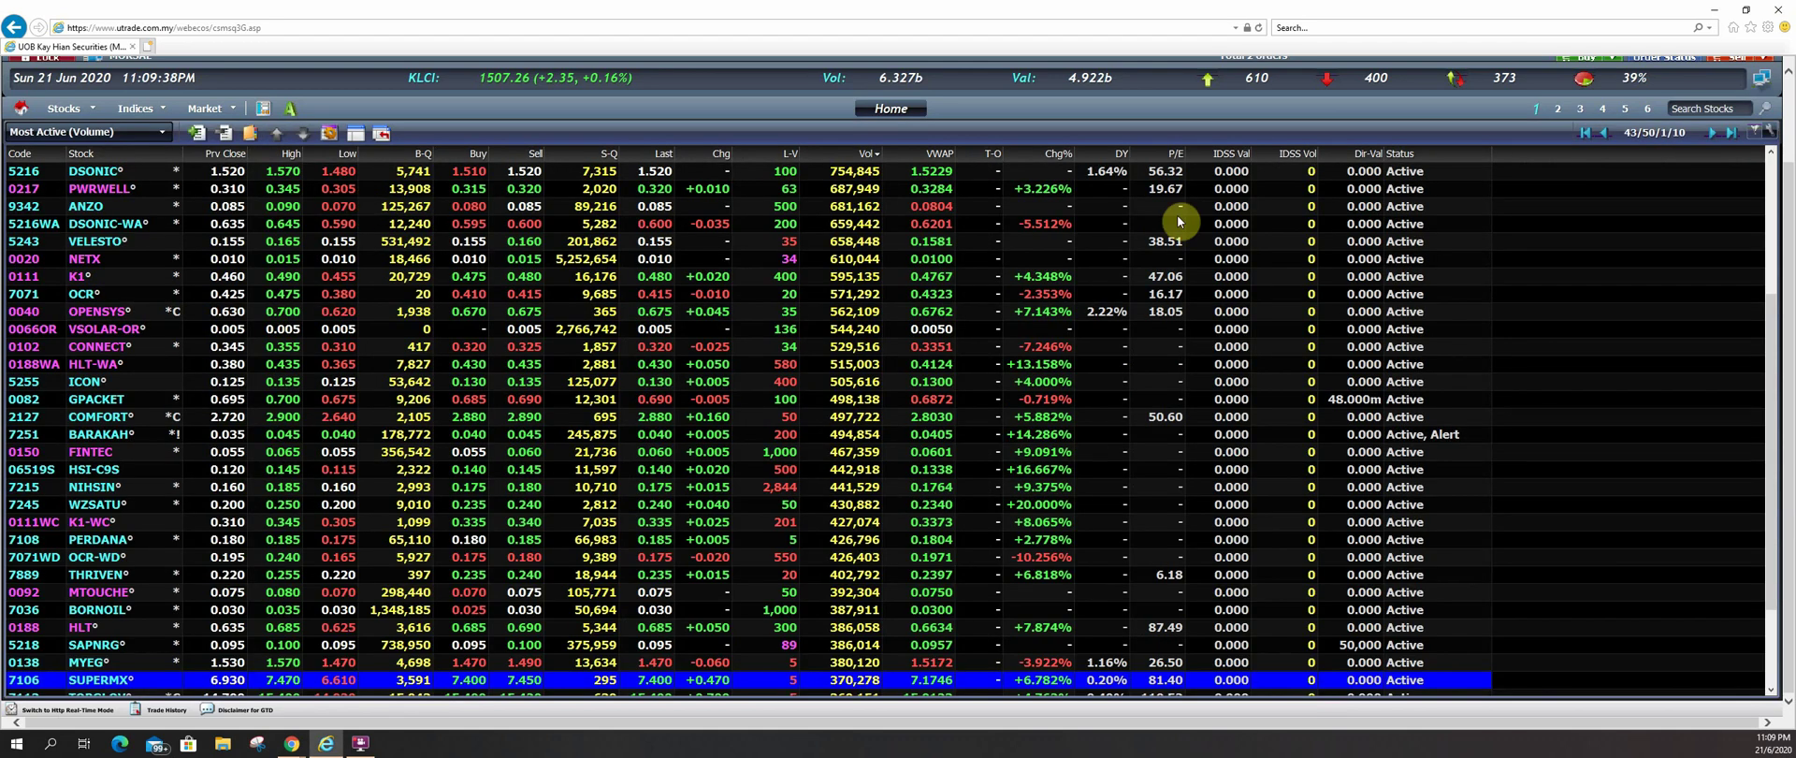
pyautogui.click(718, 298)
pyautogui.click(774, 417)
pyautogui.click(802, 574)
pyautogui.scroll(-2, 806, 595)
pyautogui.scroll(5, 803, 589)
pyautogui.scroll(1, 671, 355)
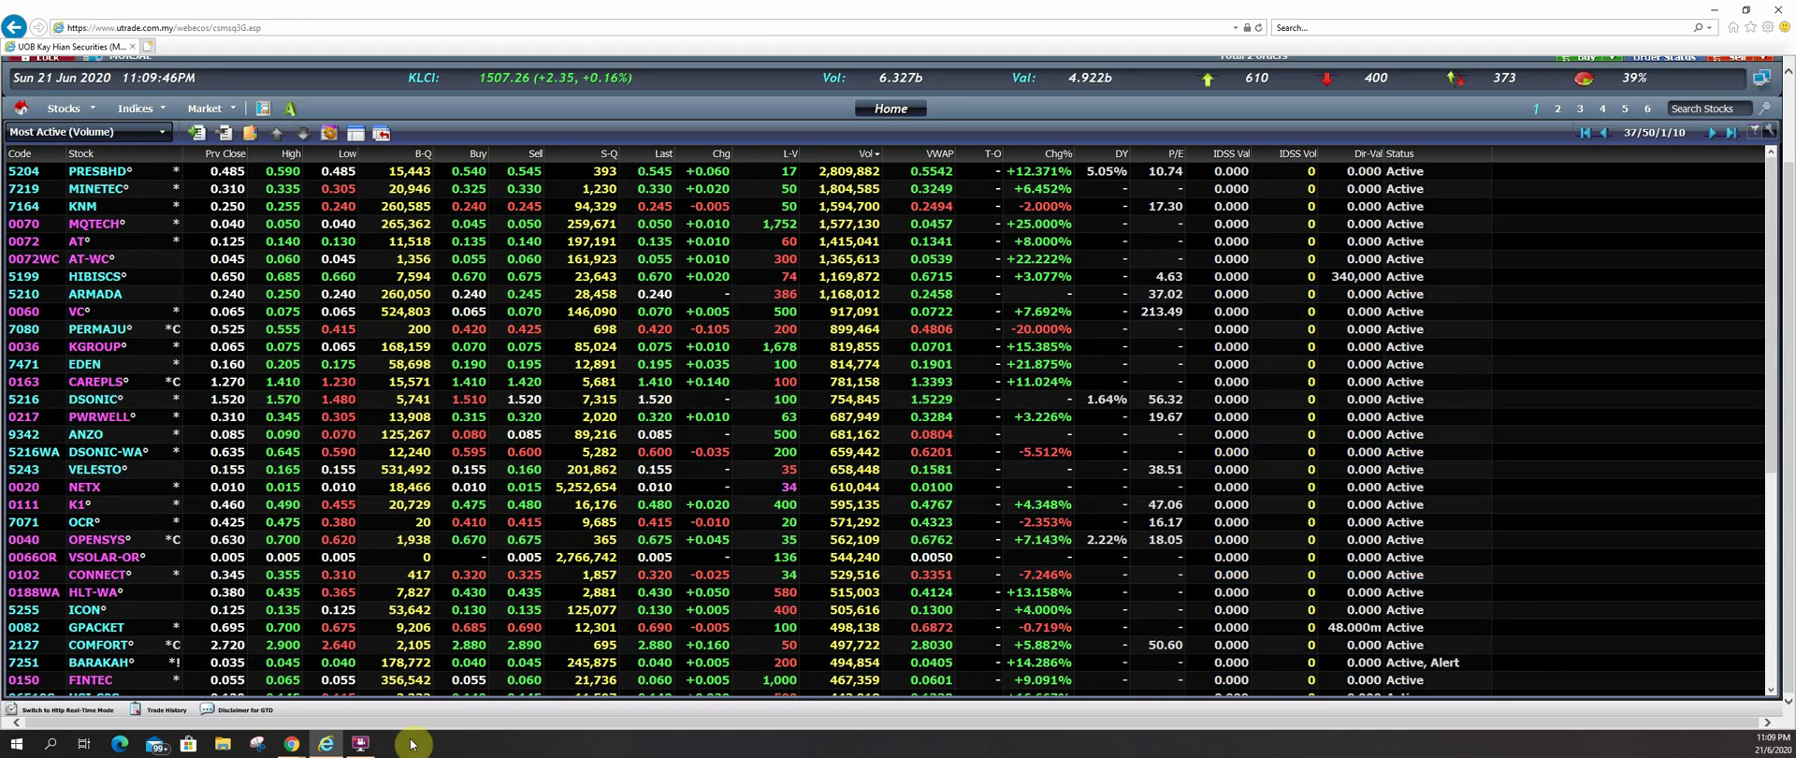
pyautogui.click(896, 221)
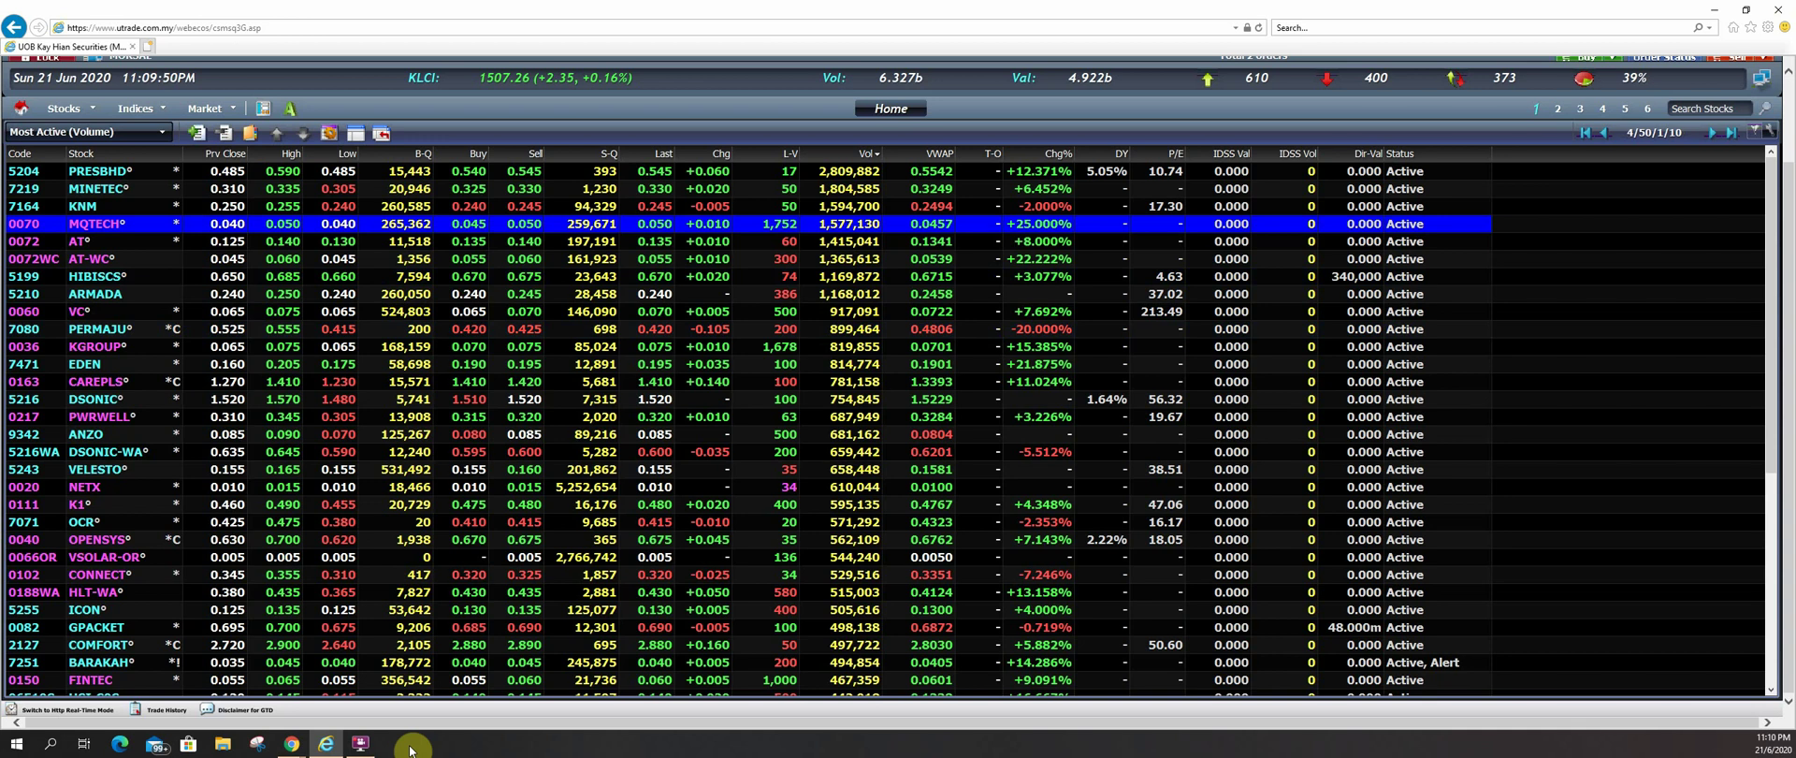